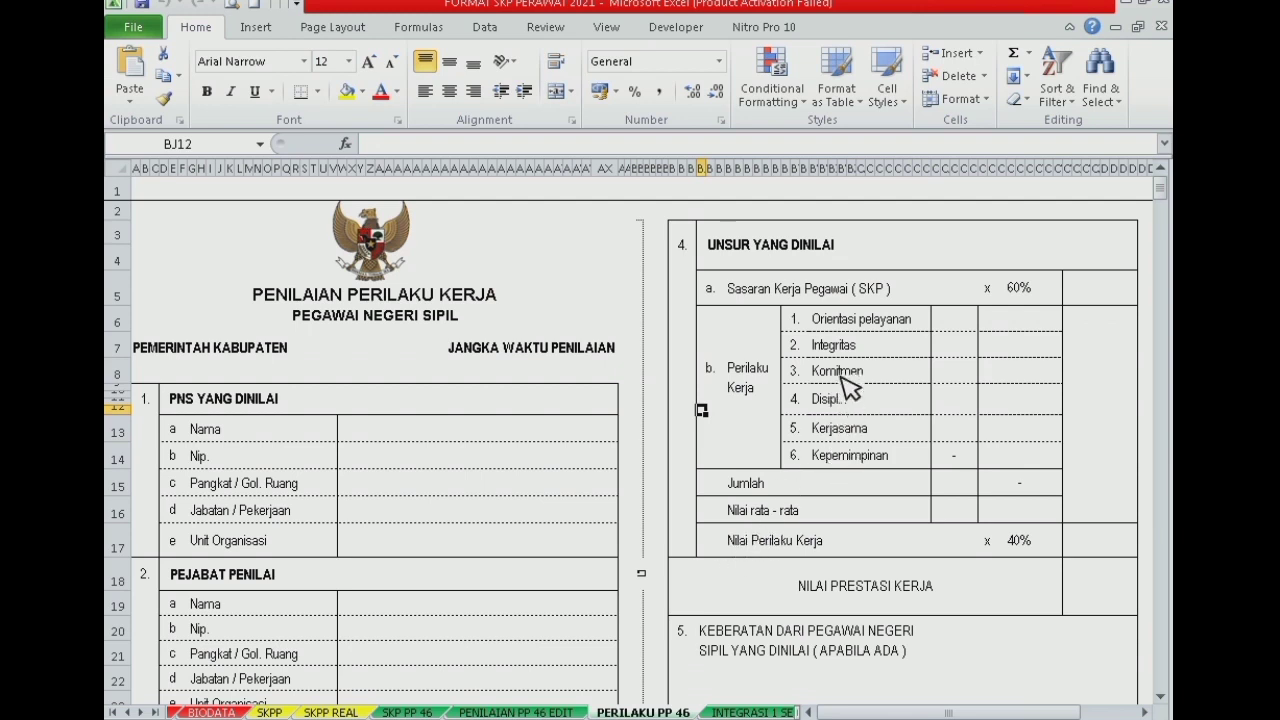
# Step: Look over the work-behaviour form in FORMAT SKP PERAWAT 2021, then switch to the workbook MASTER SKP ASS APOTEKER 2022
pyautogui.moveTo(831, 324); pyautogui.dragTo(840, 440)
pyautogui.click(765, 405)
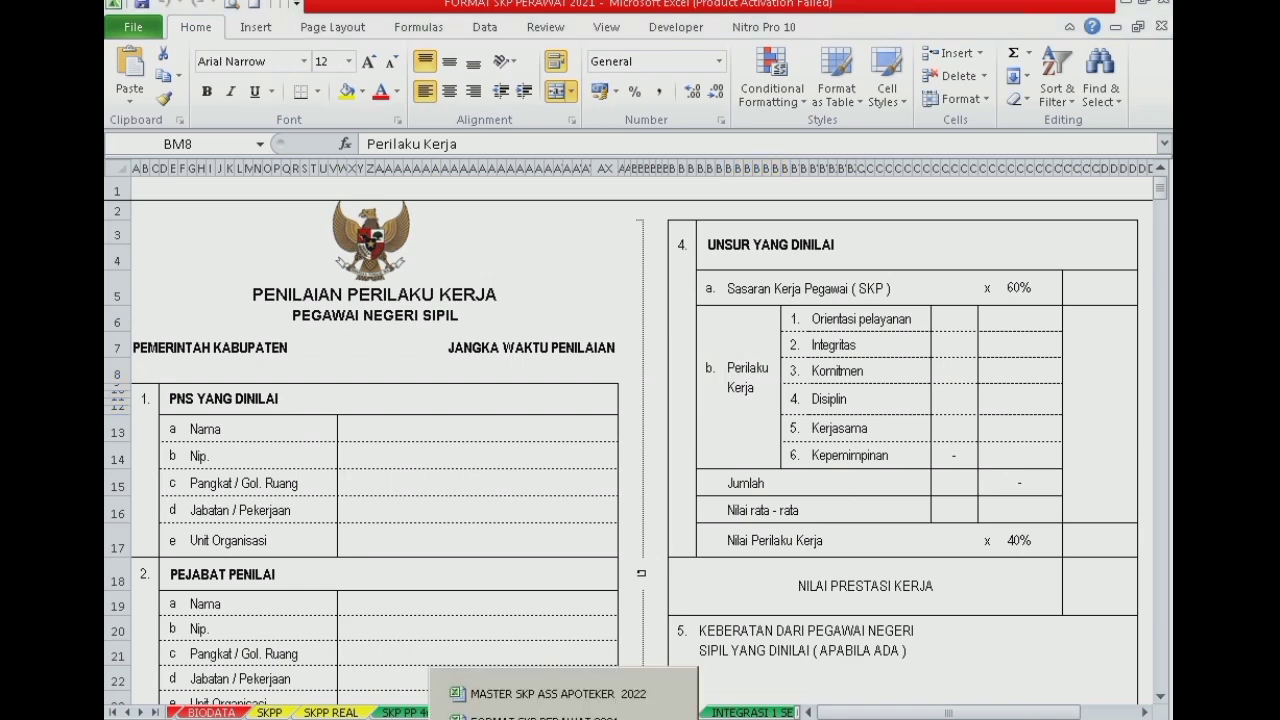
pyautogui.click(565, 690)
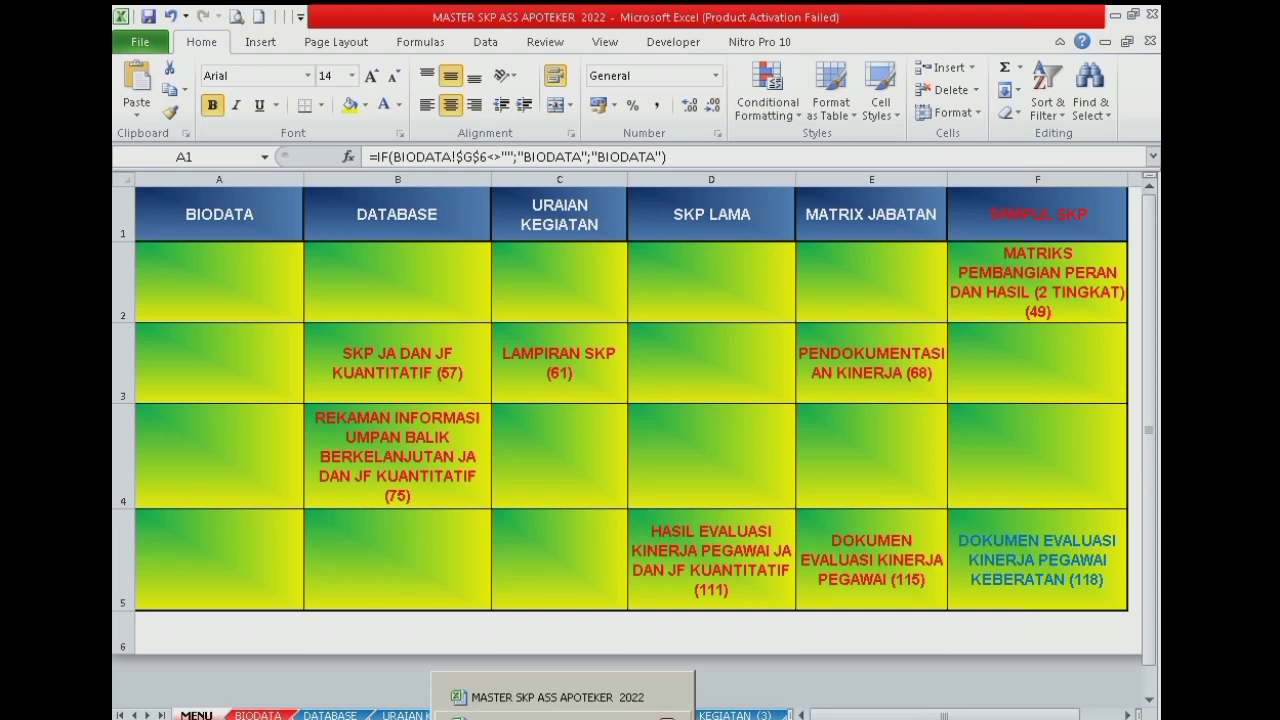
pyautogui.click(560, 718)
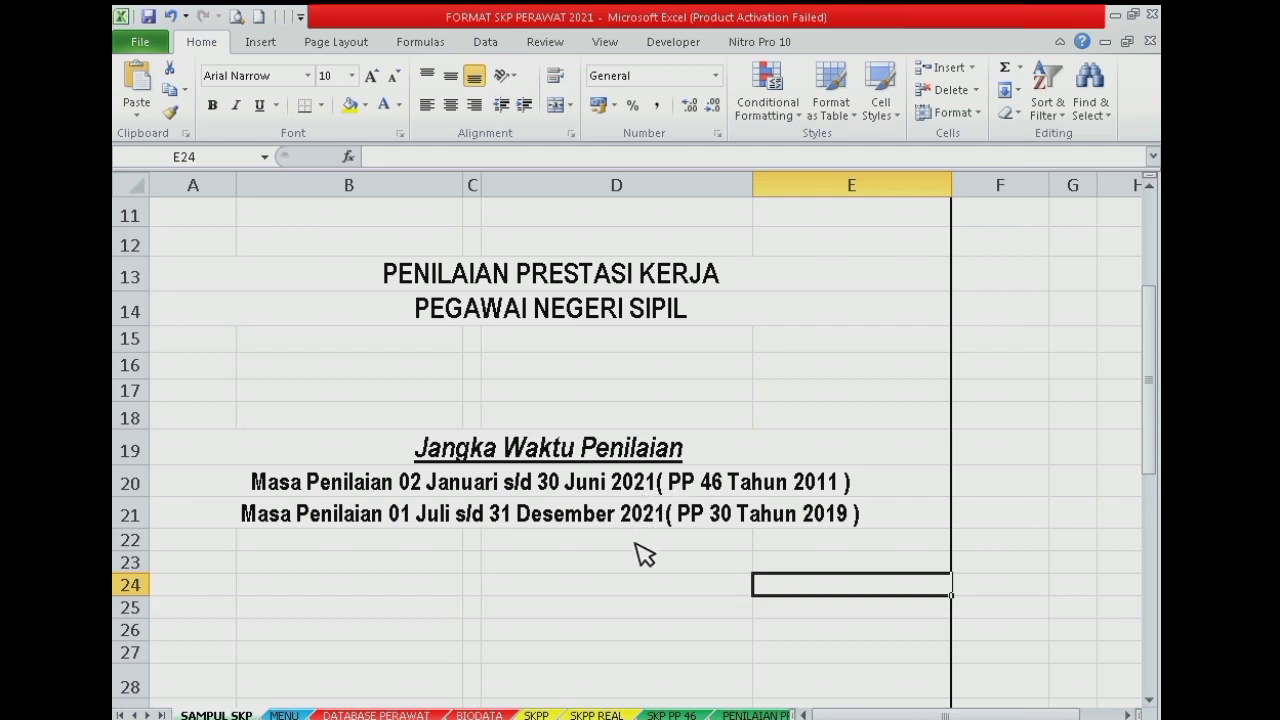
pyautogui.click(562, 719)
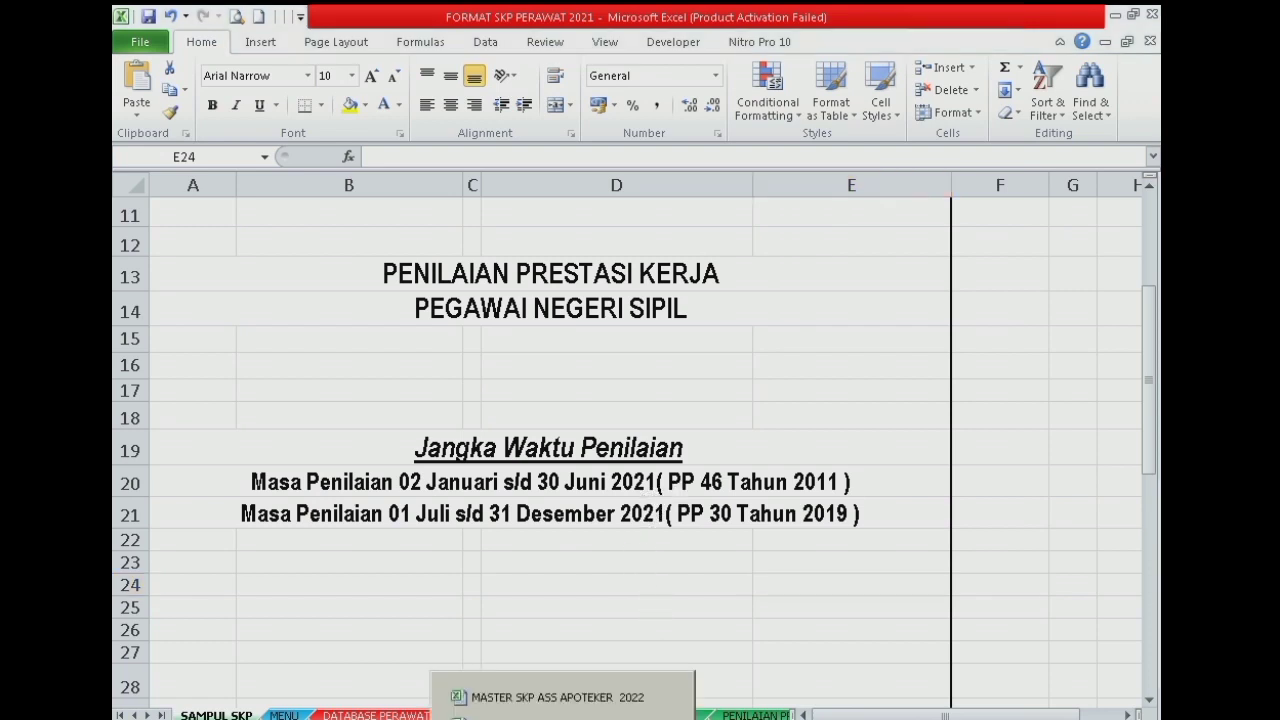
pyautogui.click(563, 700)
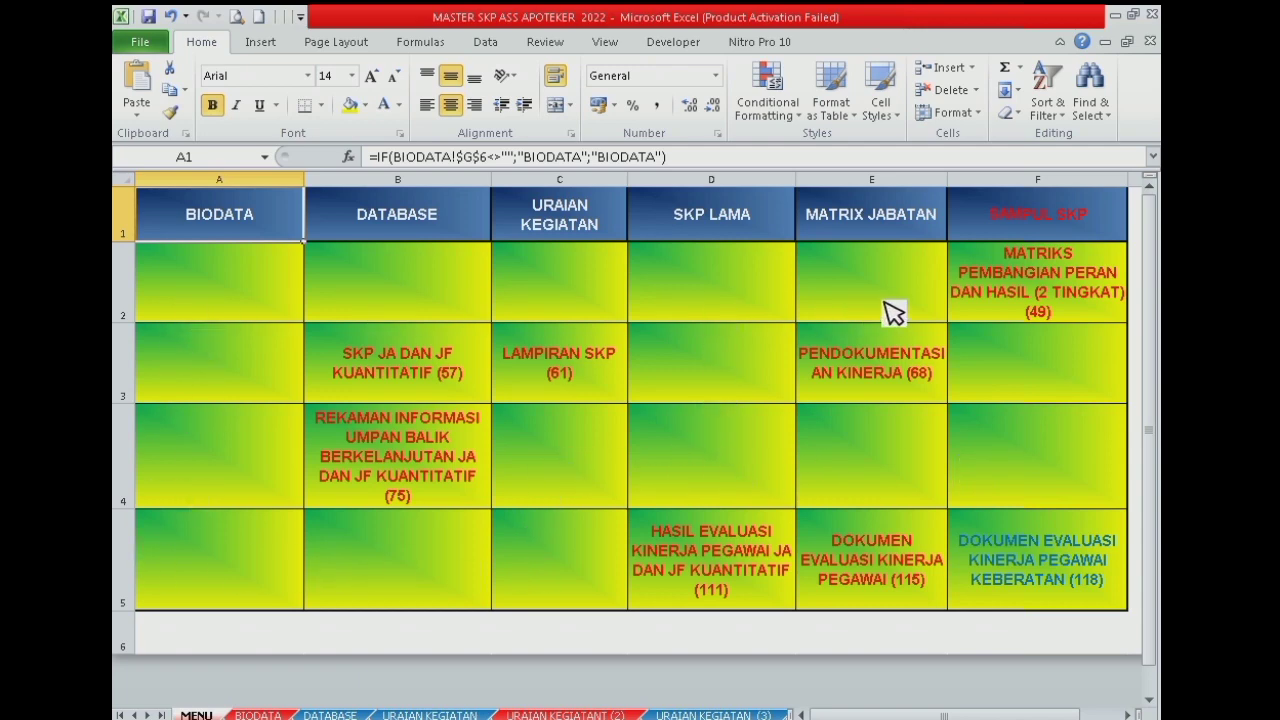
# Step: Examine the blank menu cells in rows 2 to 5 of the MENU sheet
pyautogui.moveTo(213, 380); pyautogui.dragTo(206, 516)
pyautogui.click(220, 388)
pyautogui.click(236, 298)
pyautogui.click(380, 293)
pyautogui.click(565, 304)
pyautogui.click(694, 305)
pyautogui.click(850, 302)
pyautogui.click(257, 297)
pyautogui.moveTo(257, 297); pyautogui.dragTo(229, 420)
pyautogui.click(224, 465)
pyautogui.click(218, 538)
pyautogui.click(332, 570)
pyautogui.click(561, 564)
pyautogui.click(572, 484)
pyautogui.click(710, 457)
pyautogui.click(862, 455)
pyautogui.click(1025, 460)
pyautogui.click(1051, 347)
pyautogui.click(737, 371)
pyautogui.click(700, 277)
pyautogui.click(577, 291)
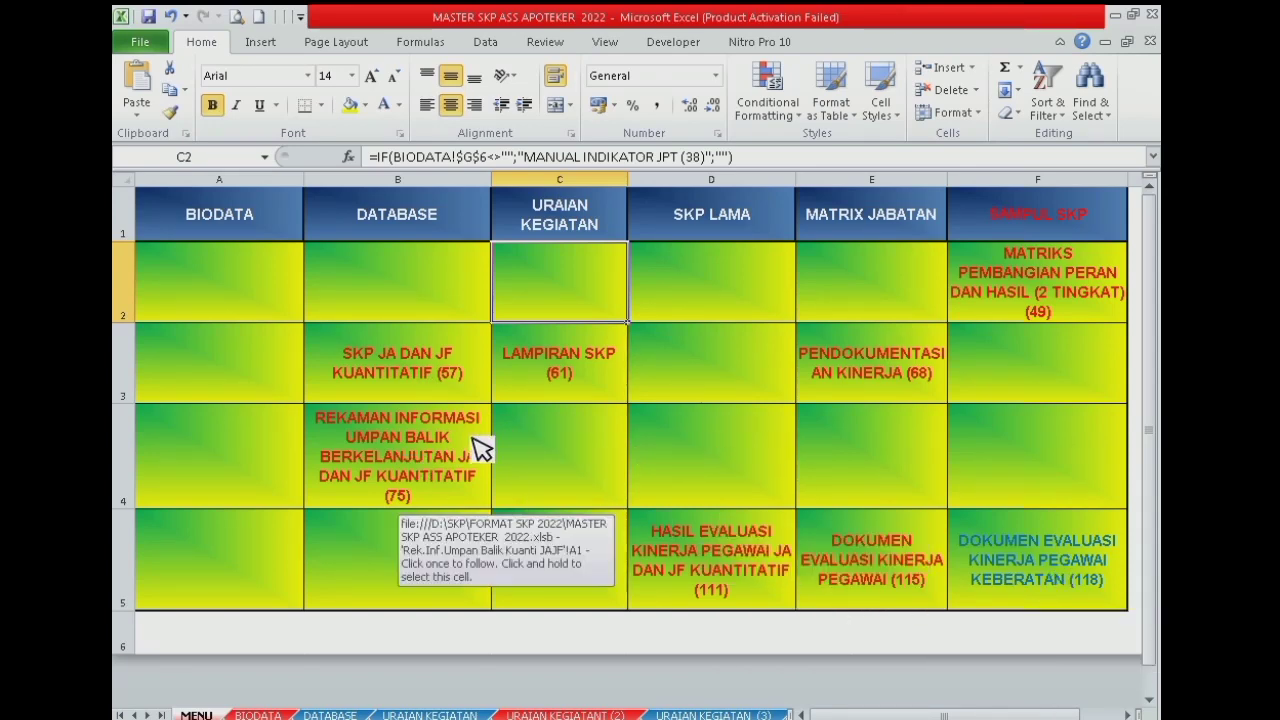
# Step: Set NO URUT on the BIODATA sheet to 4 and return to the MENU sheet
pyautogui.click(238, 230)
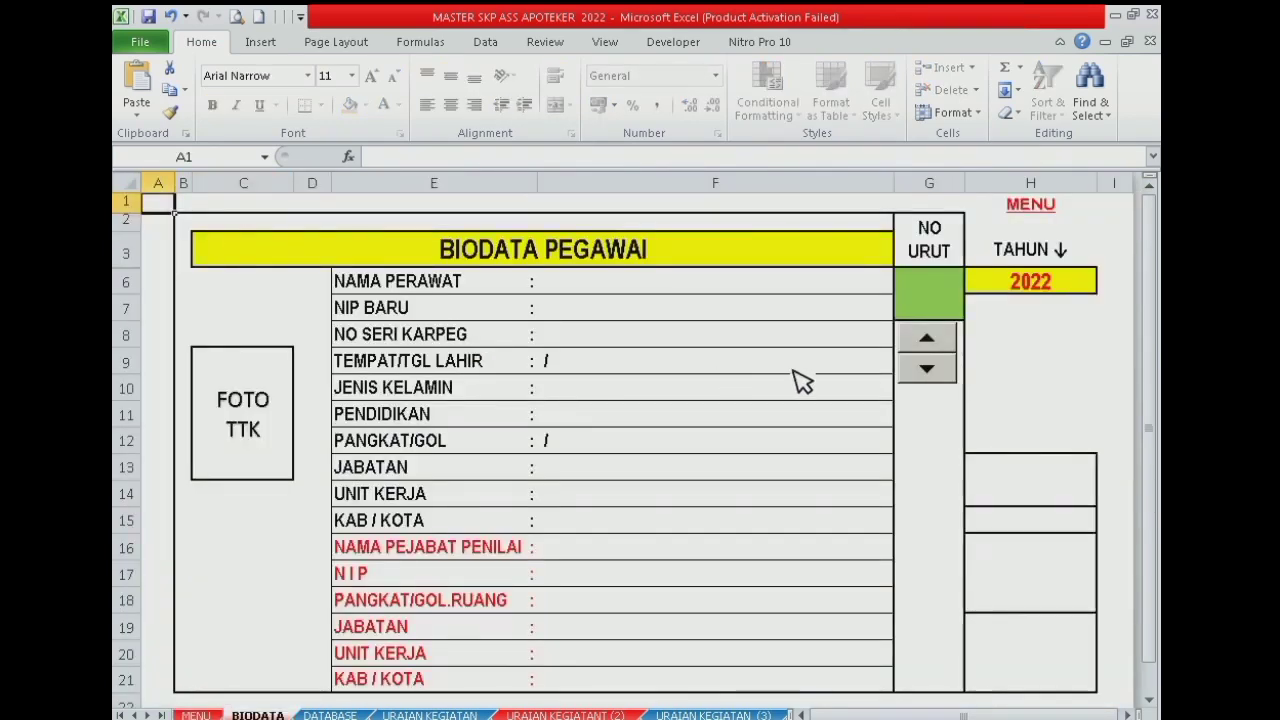
pyautogui.click(926, 338)
pyautogui.click(934, 350)
pyautogui.doubleClick(934, 354)
pyautogui.click(940, 372)
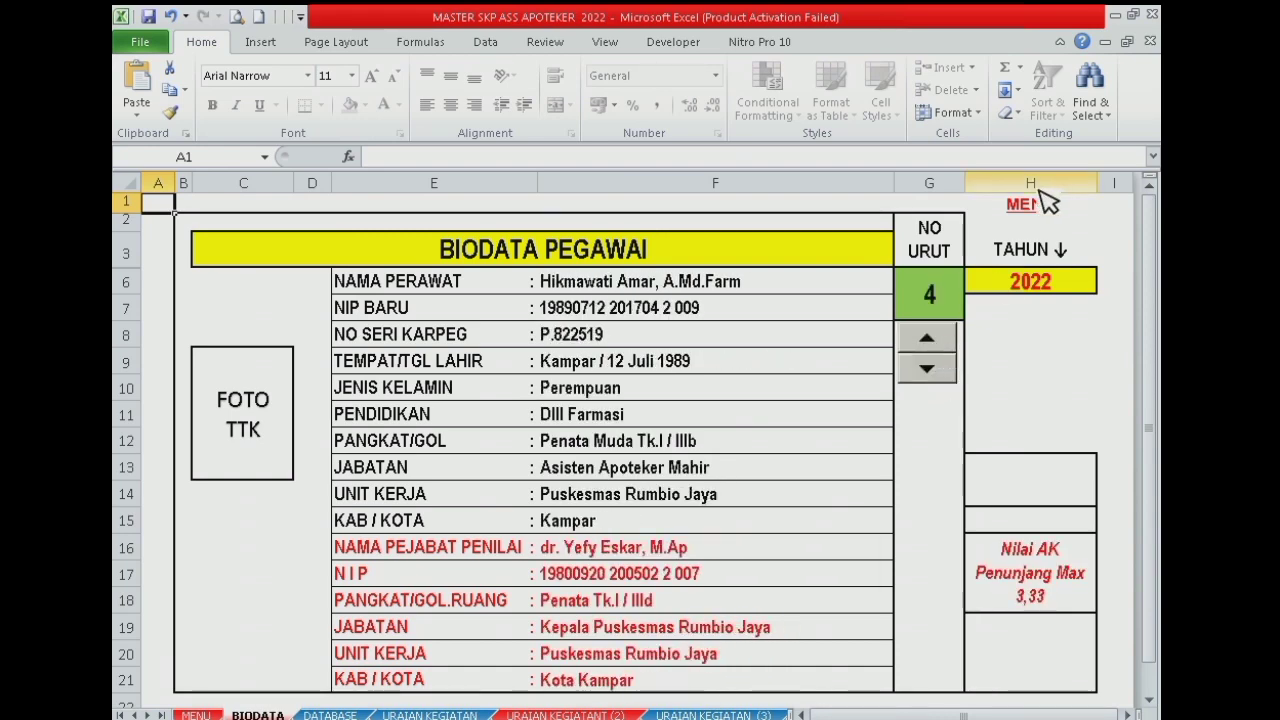
pyautogui.click(1038, 208)
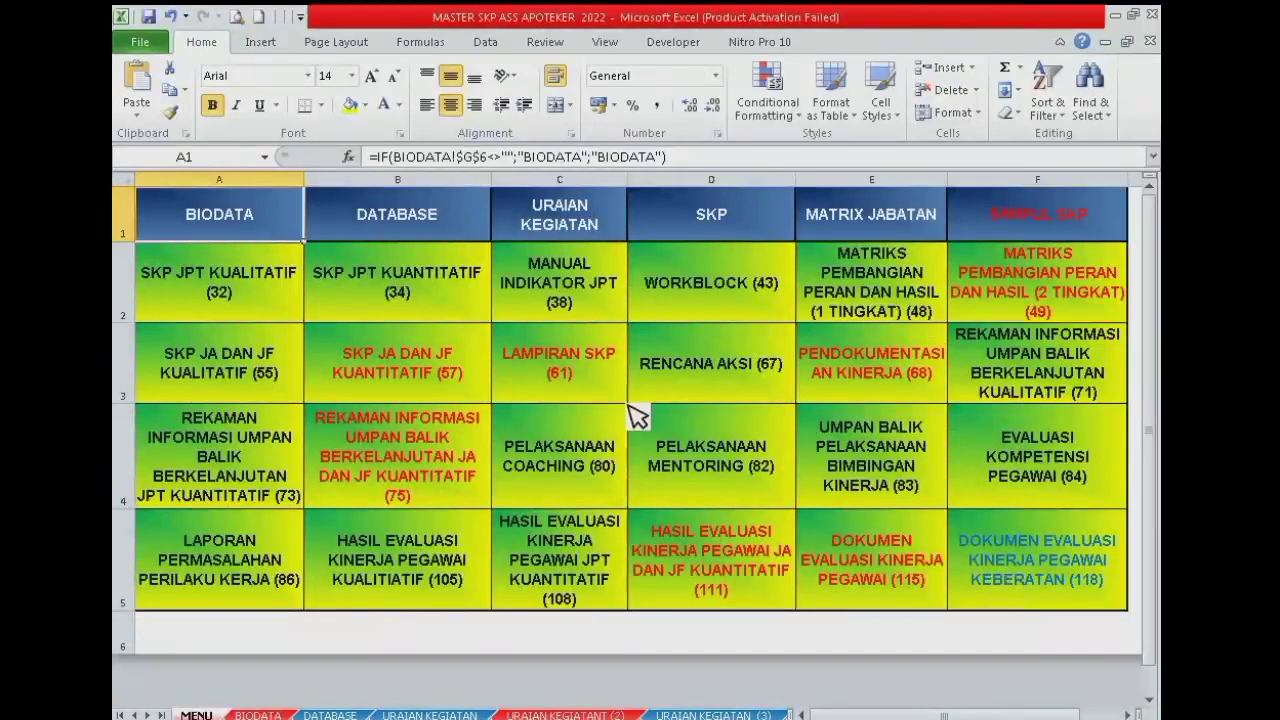
# Step: Clear the NO URUT value on the BIODATA sheet and go back to the MENU sheet
pyautogui.click(247, 231)
pyautogui.click(929, 300)
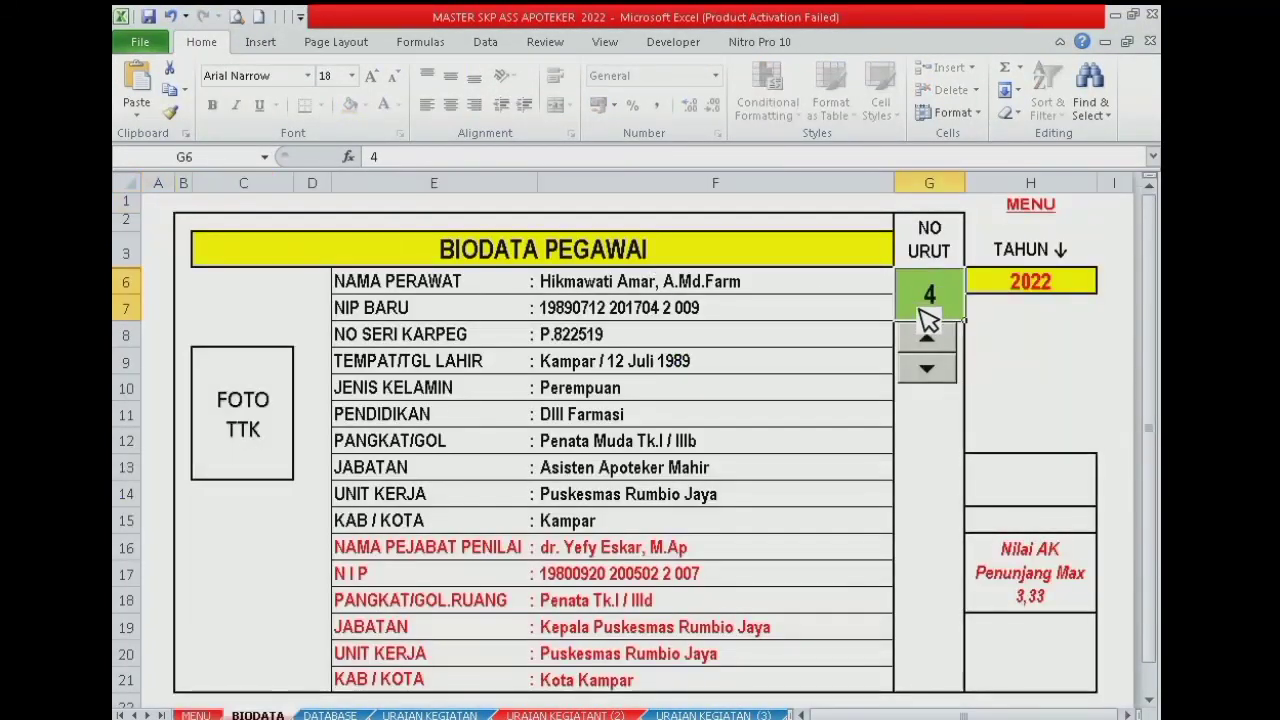
pyautogui.press('Delete')
pyautogui.click(1046, 212)
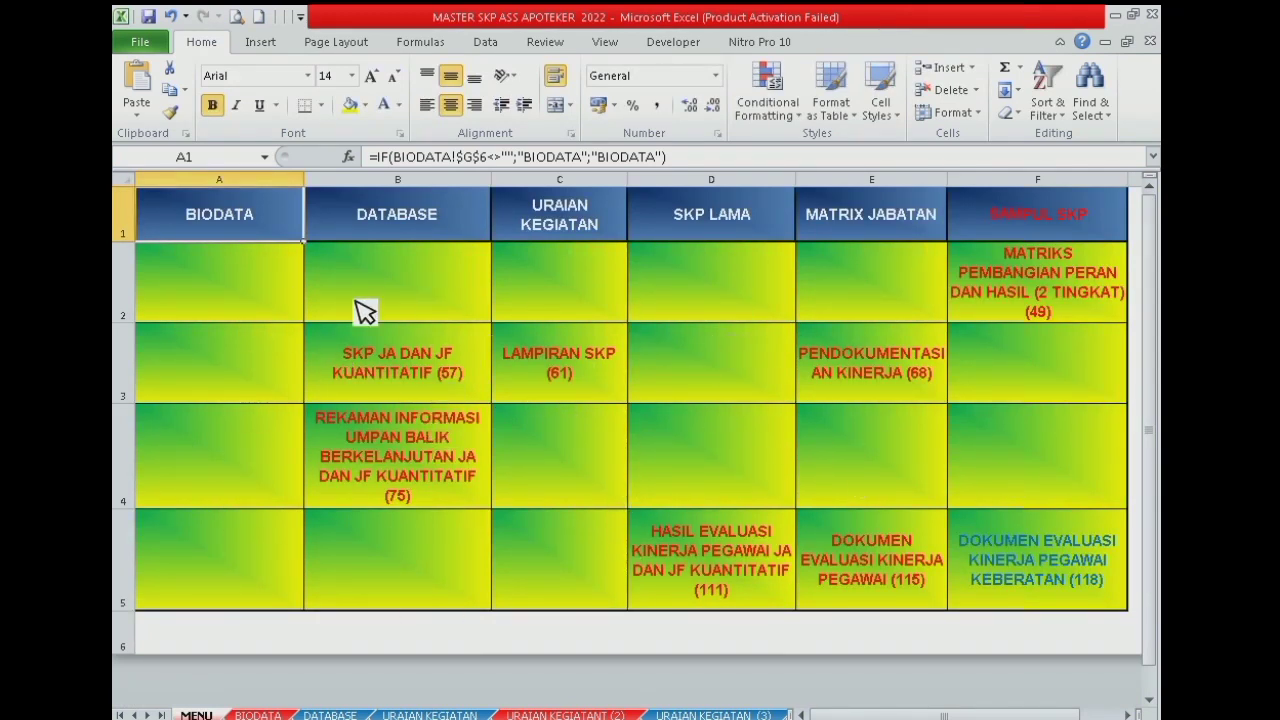
# Step: View the JABATAN formulas of the first three records on the DATABASE sheet and return to the menu
pyautogui.click(400, 229)
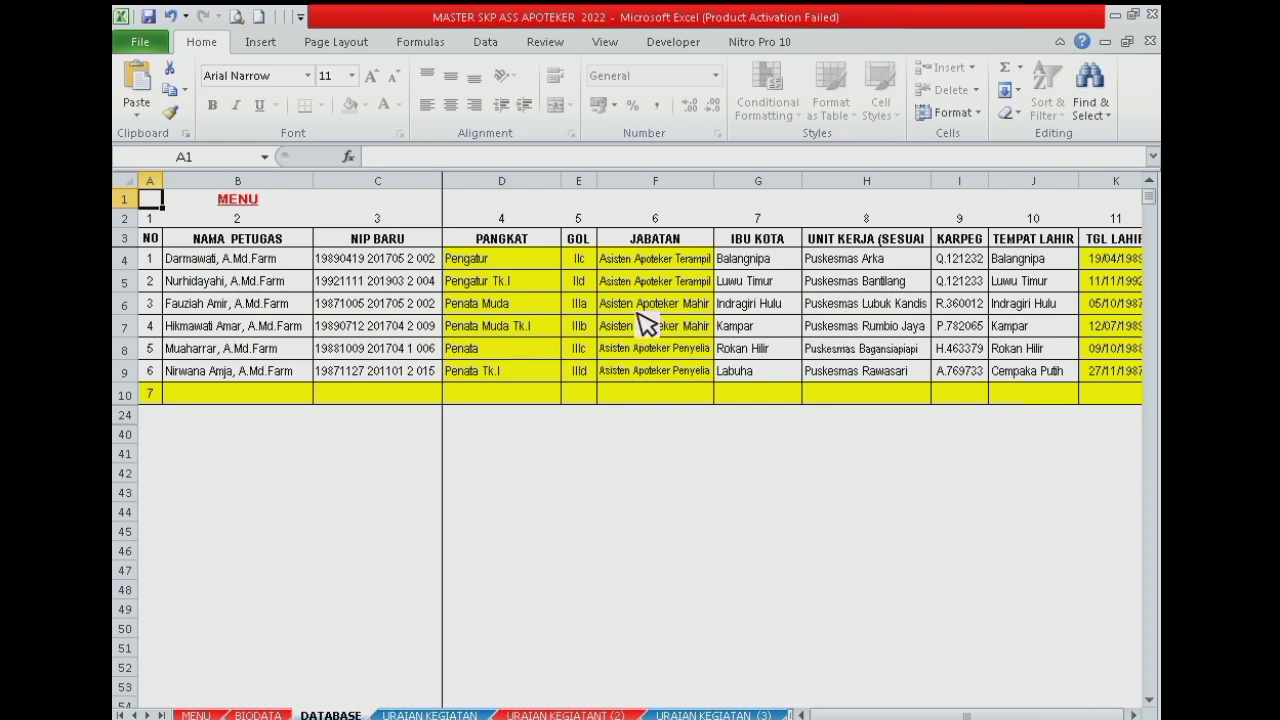
pyautogui.moveTo(652, 268); pyautogui.dragTo(652, 308)
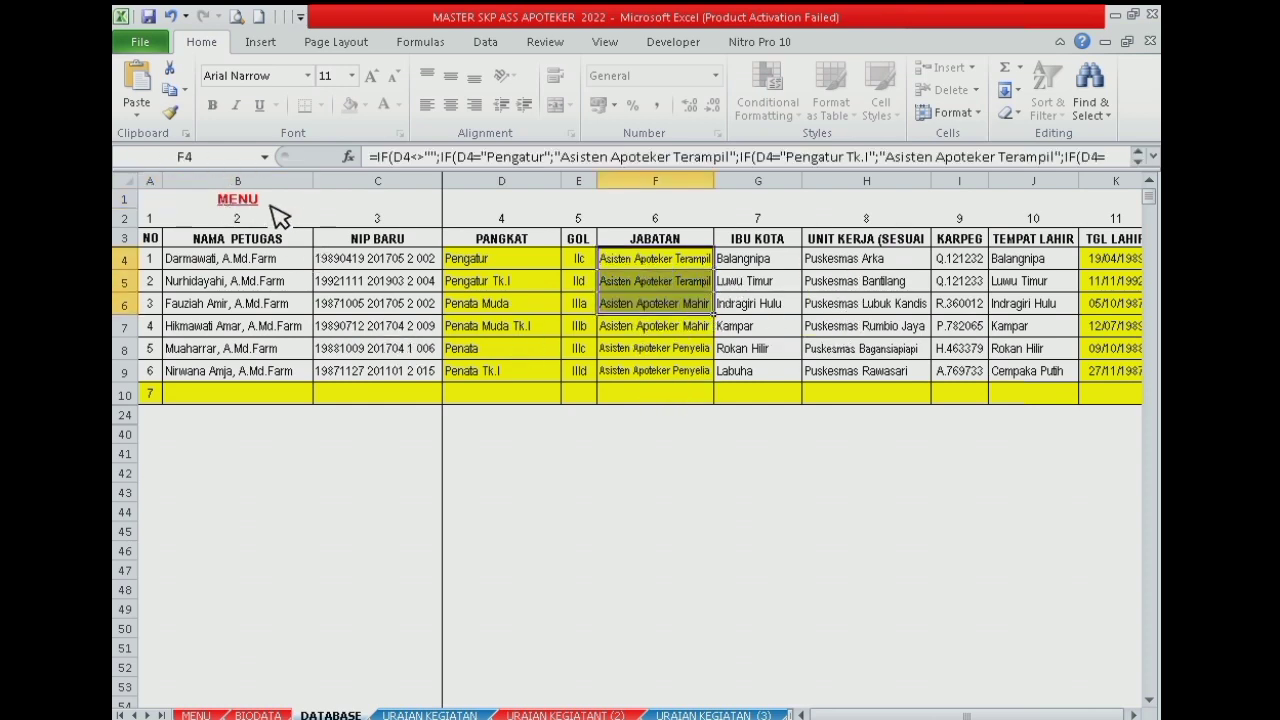
pyautogui.click(233, 202)
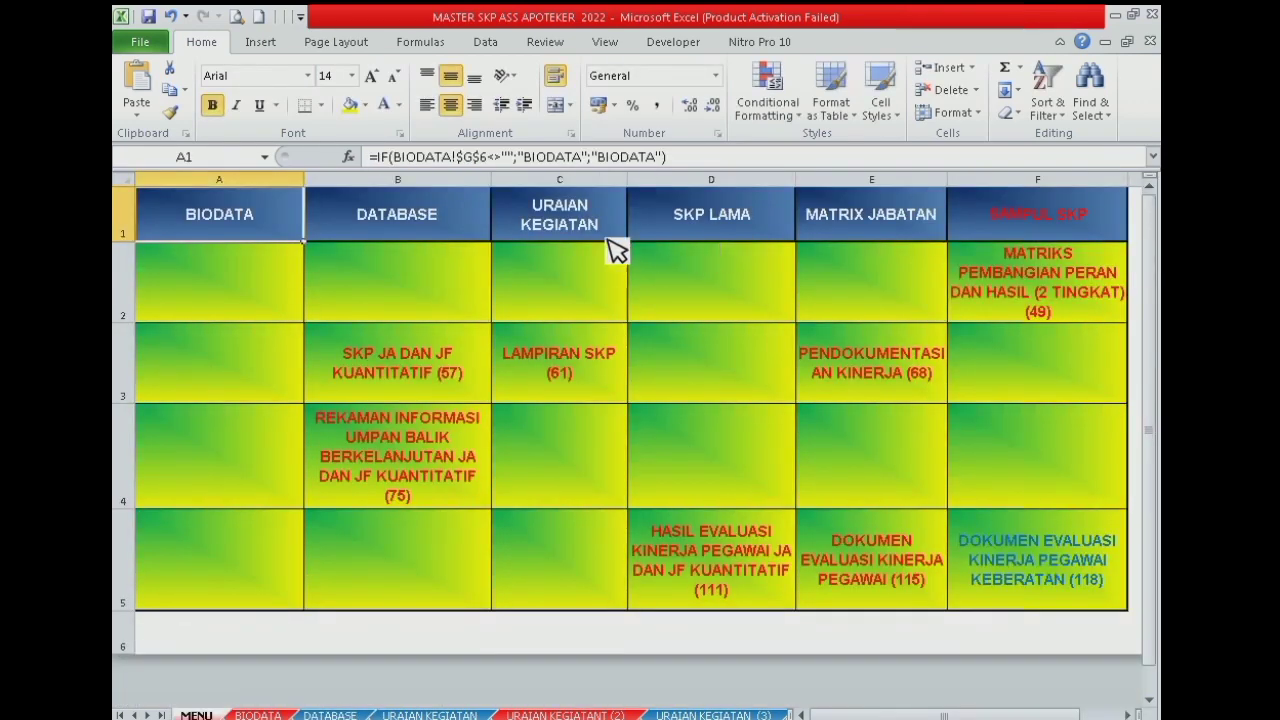
# Step: View the URAIAN KEGIATAN sheet's activity table and return to the menu
pyautogui.click(549, 242)
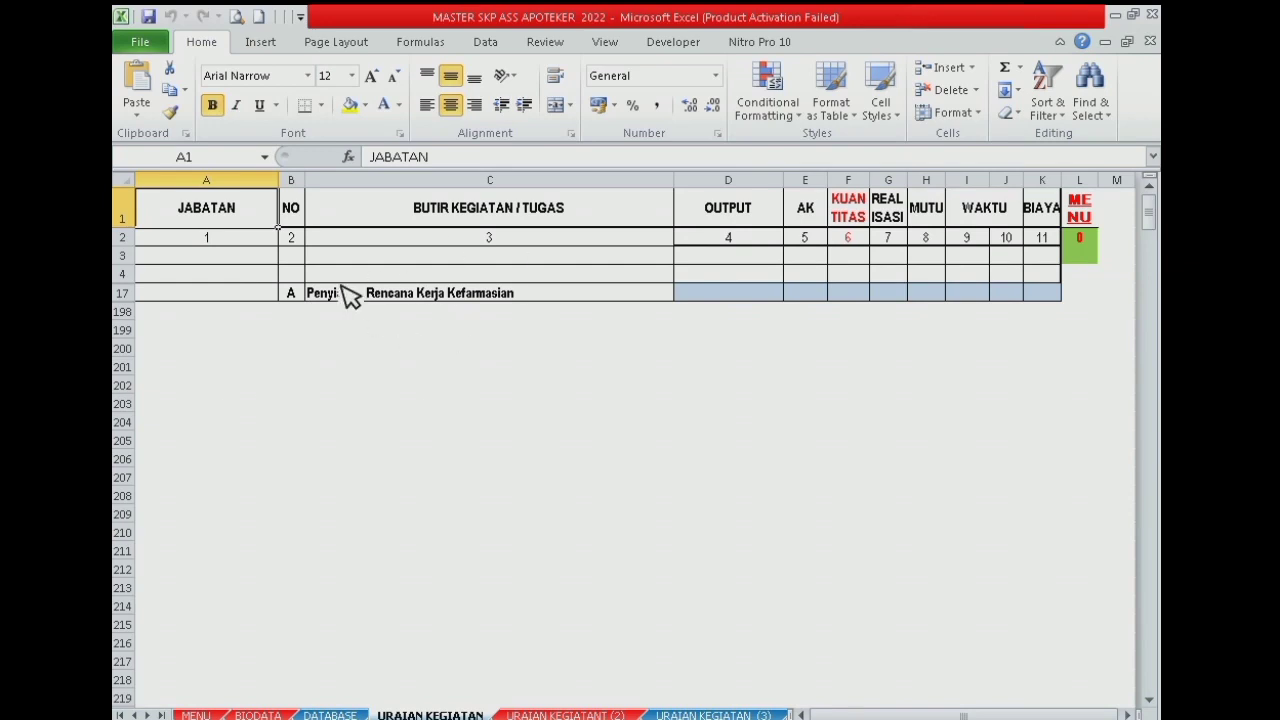
pyautogui.moveTo(1152, 218); pyautogui.dragTo(1146, 171)
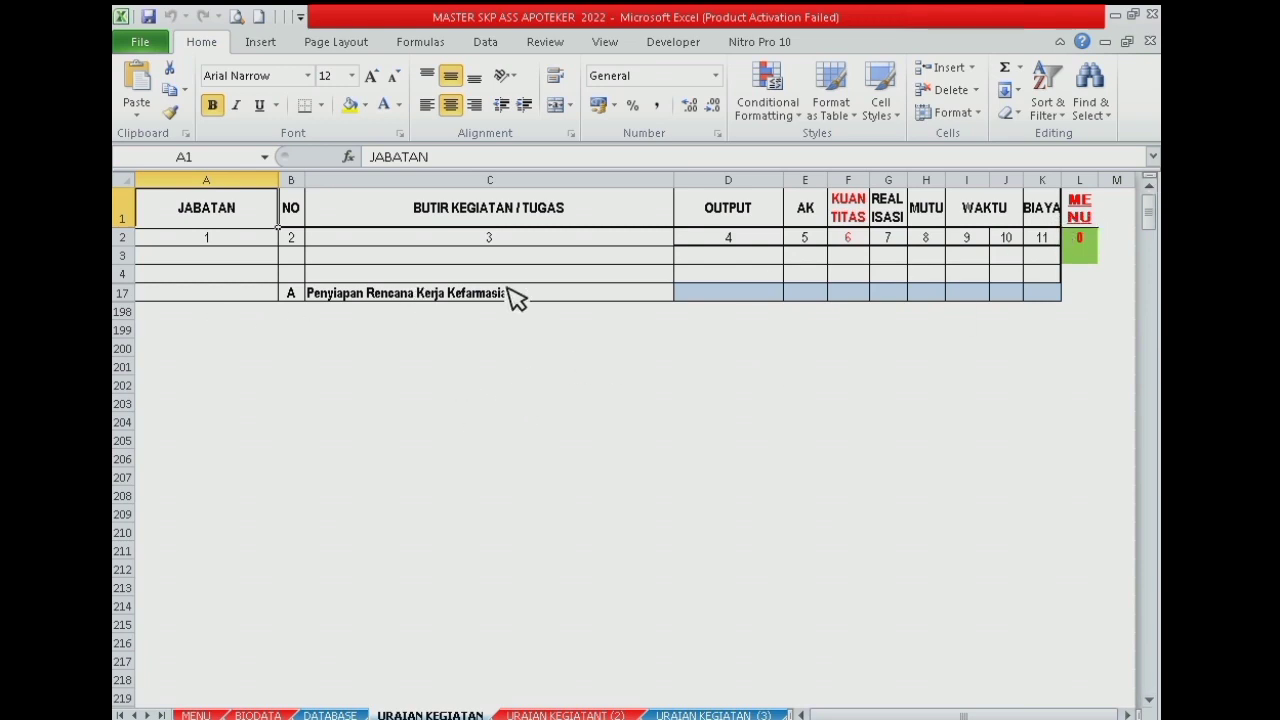
pyautogui.click(1100, 218)
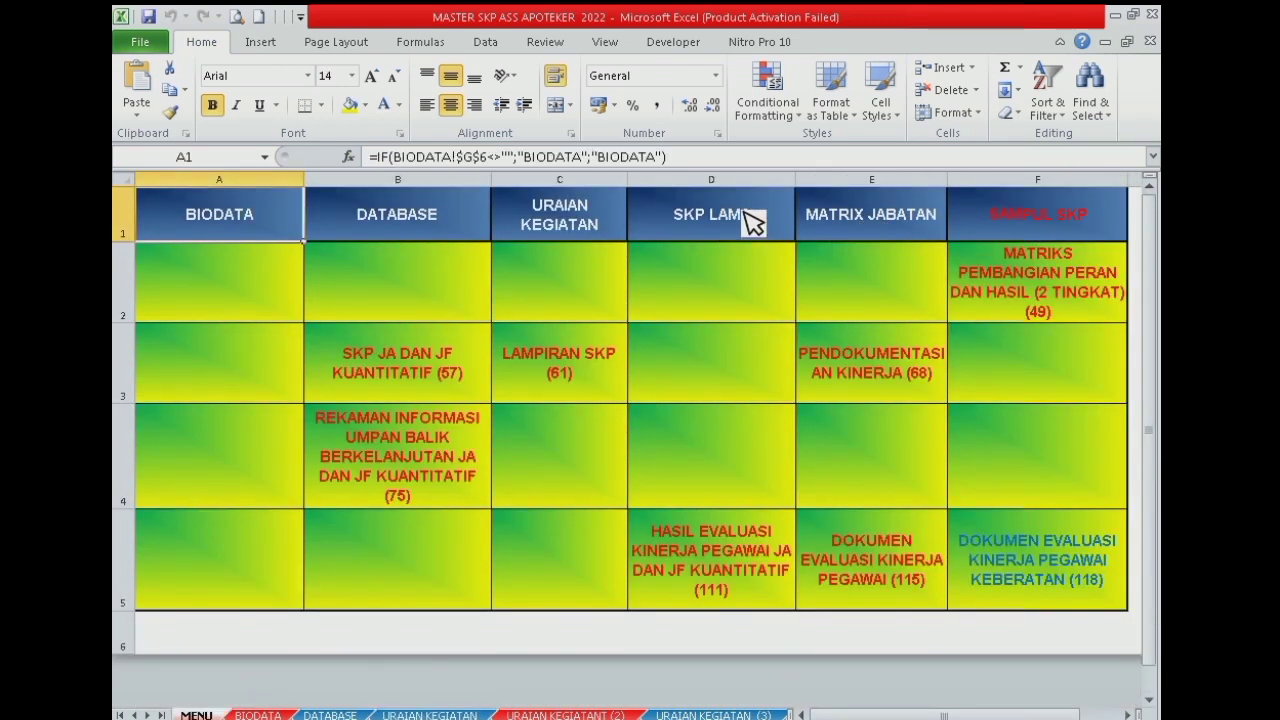
# Step: Inspect the SKP form, including the formulas in A13:A28, and the MATRIX JABATAN sheet, returning to the menu
pyautogui.click(713, 233)
pyautogui.click(713, 233)
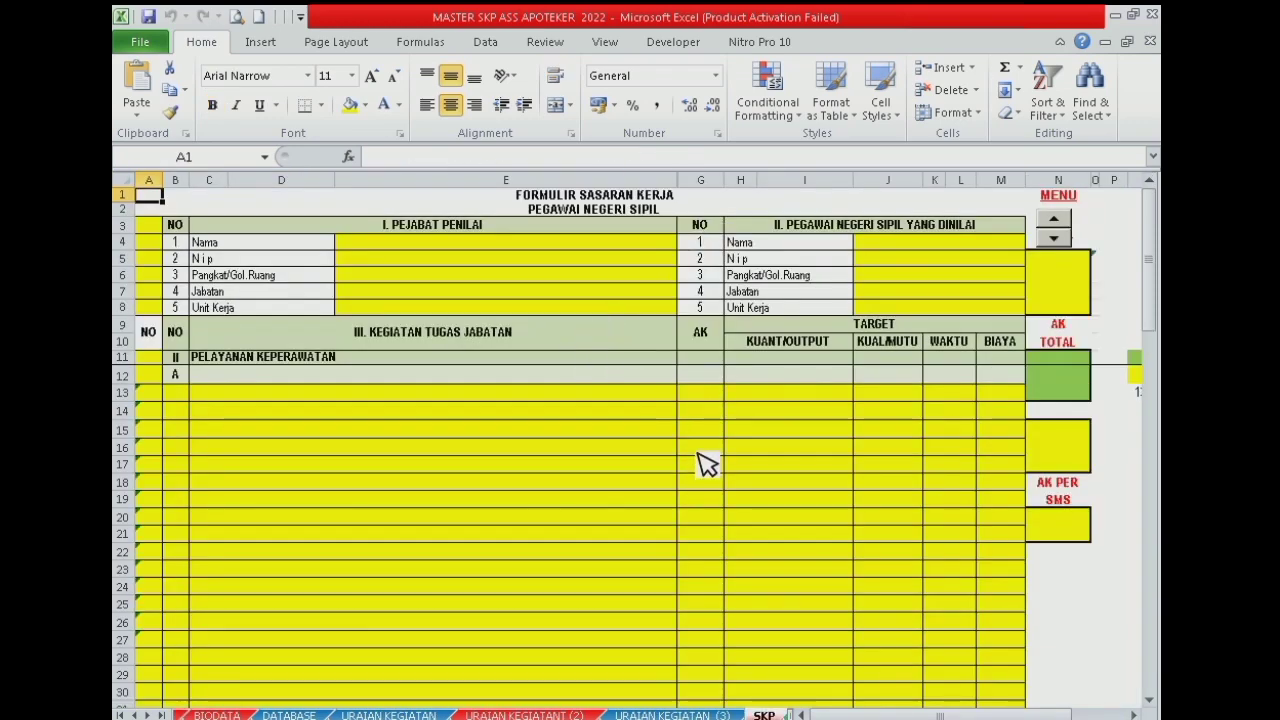
pyautogui.scroll(-3, 680, 460)
pyautogui.scroll(3, 537, 517)
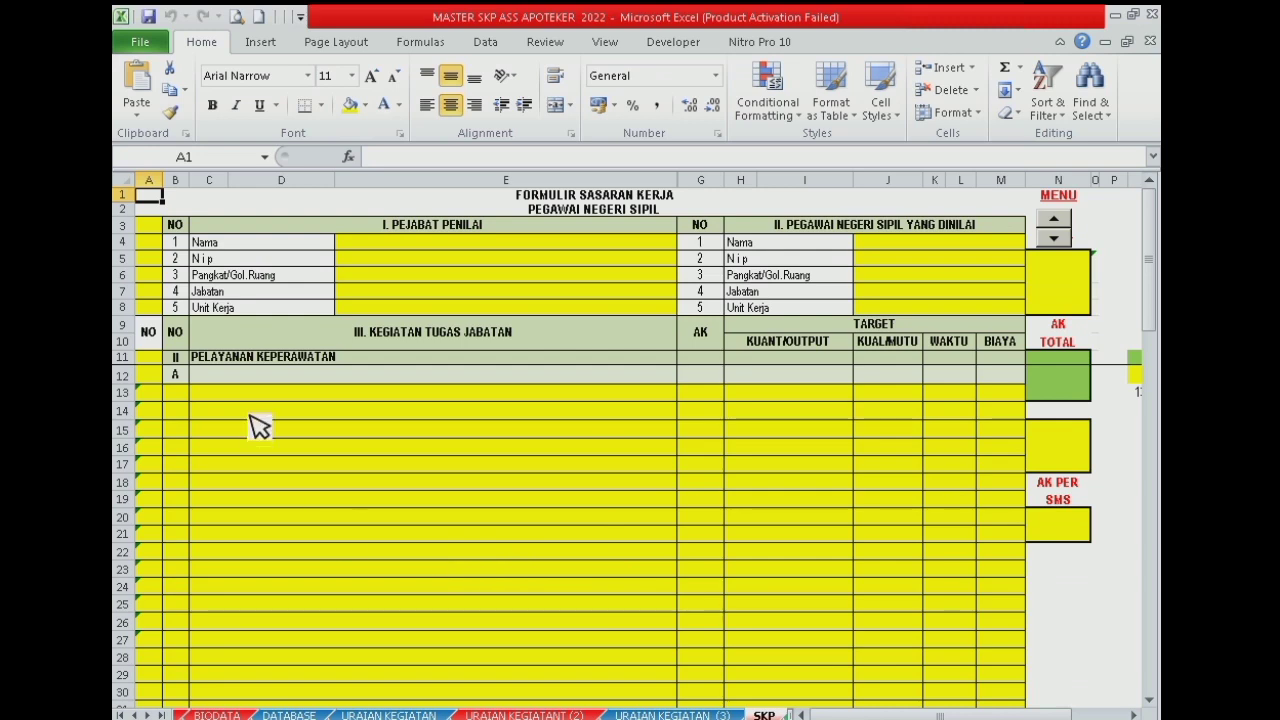
pyautogui.moveTo(148, 393); pyautogui.dragTo(150, 657)
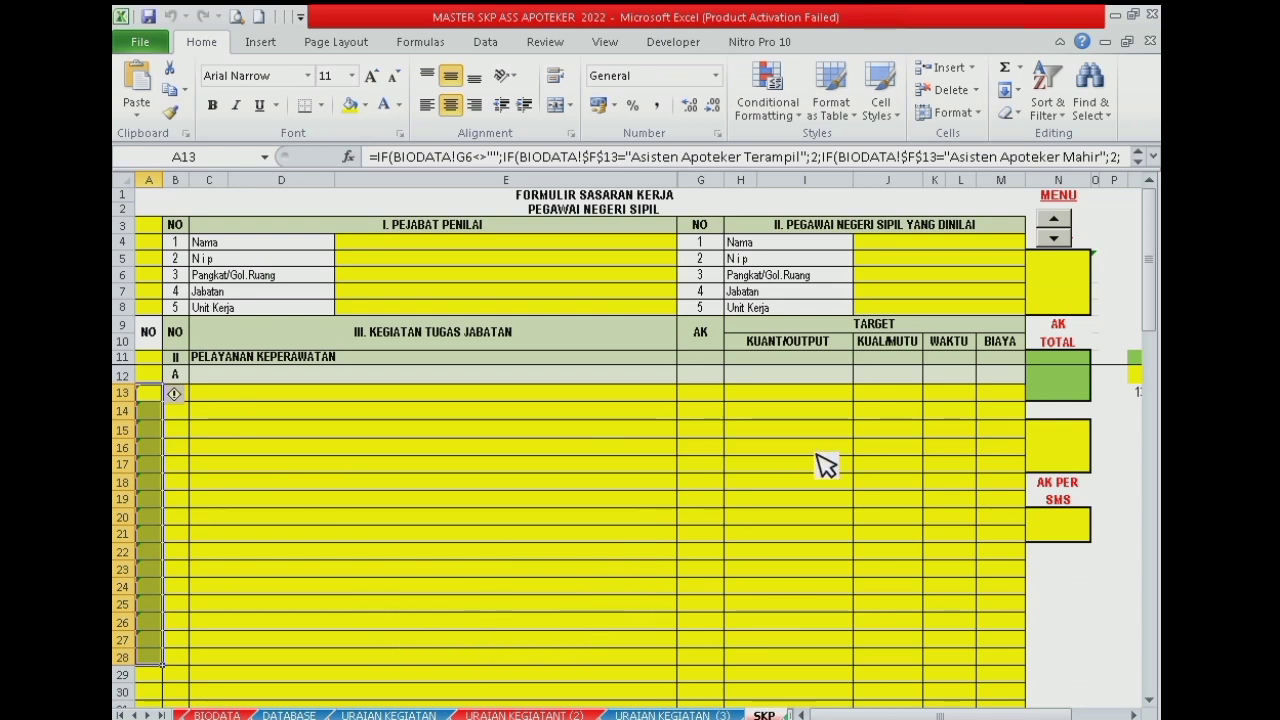
pyautogui.click(1062, 197)
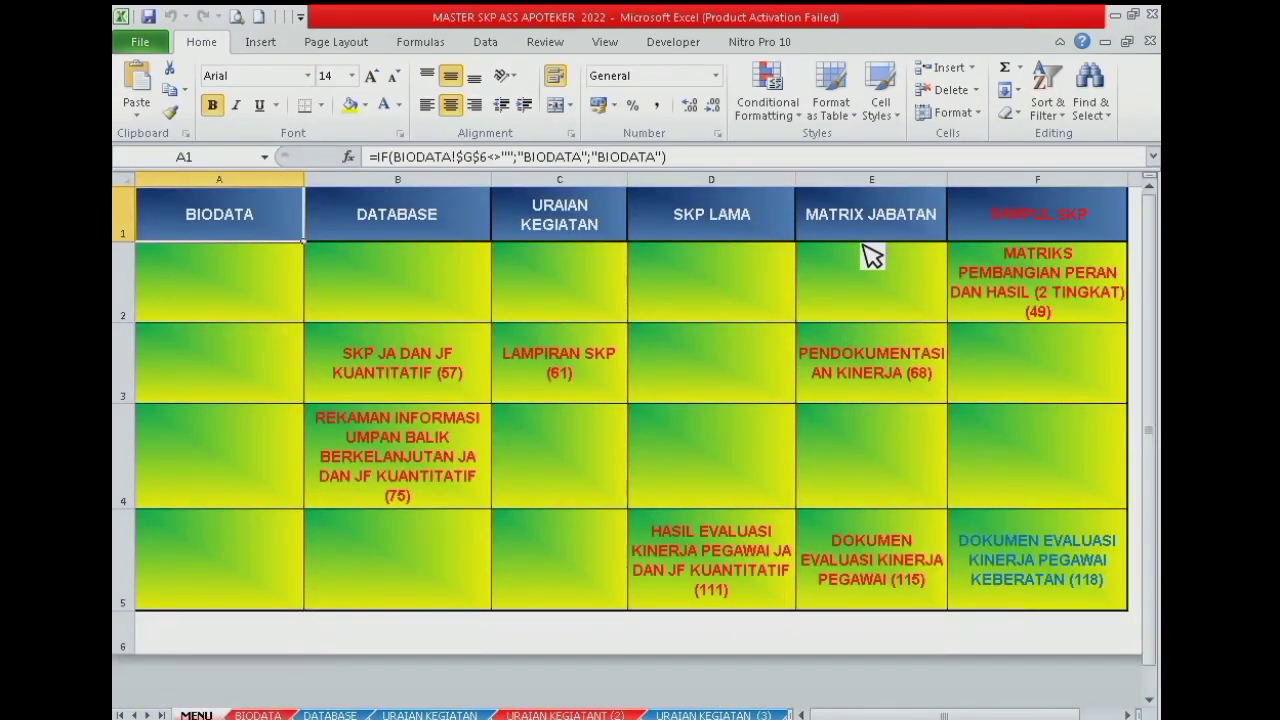
pyautogui.click(862, 230)
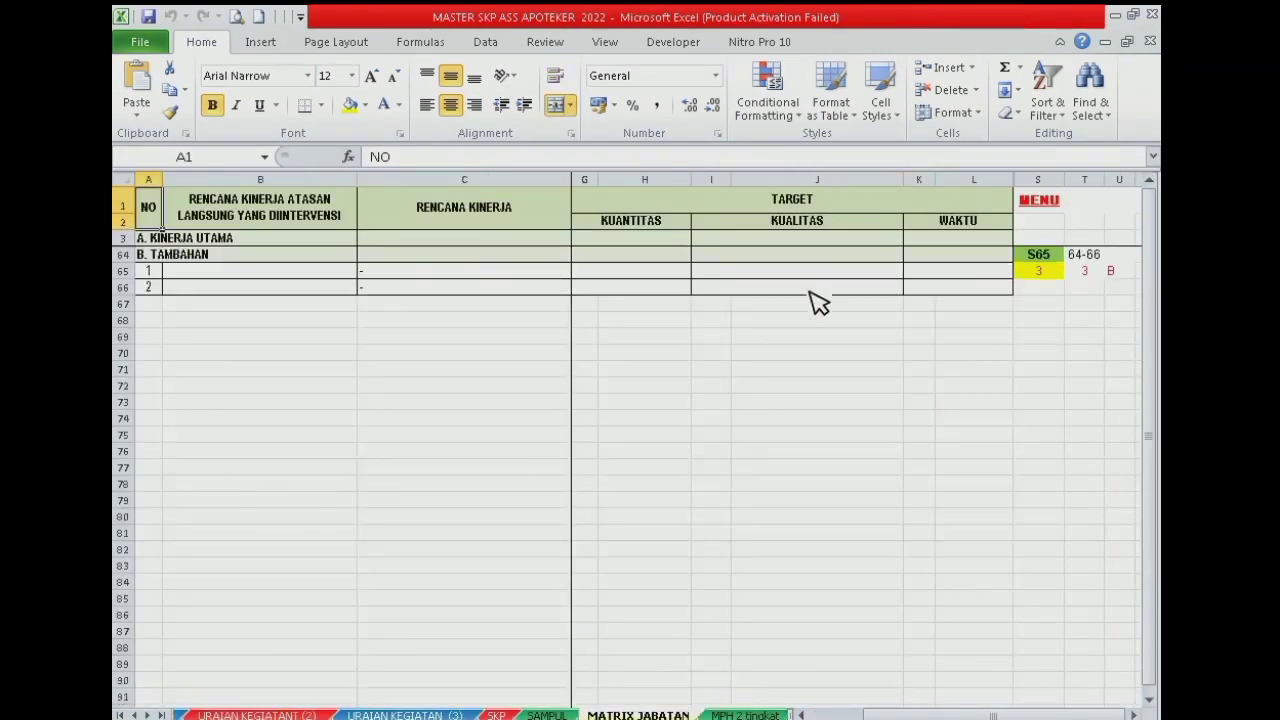
pyautogui.click(1062, 203)
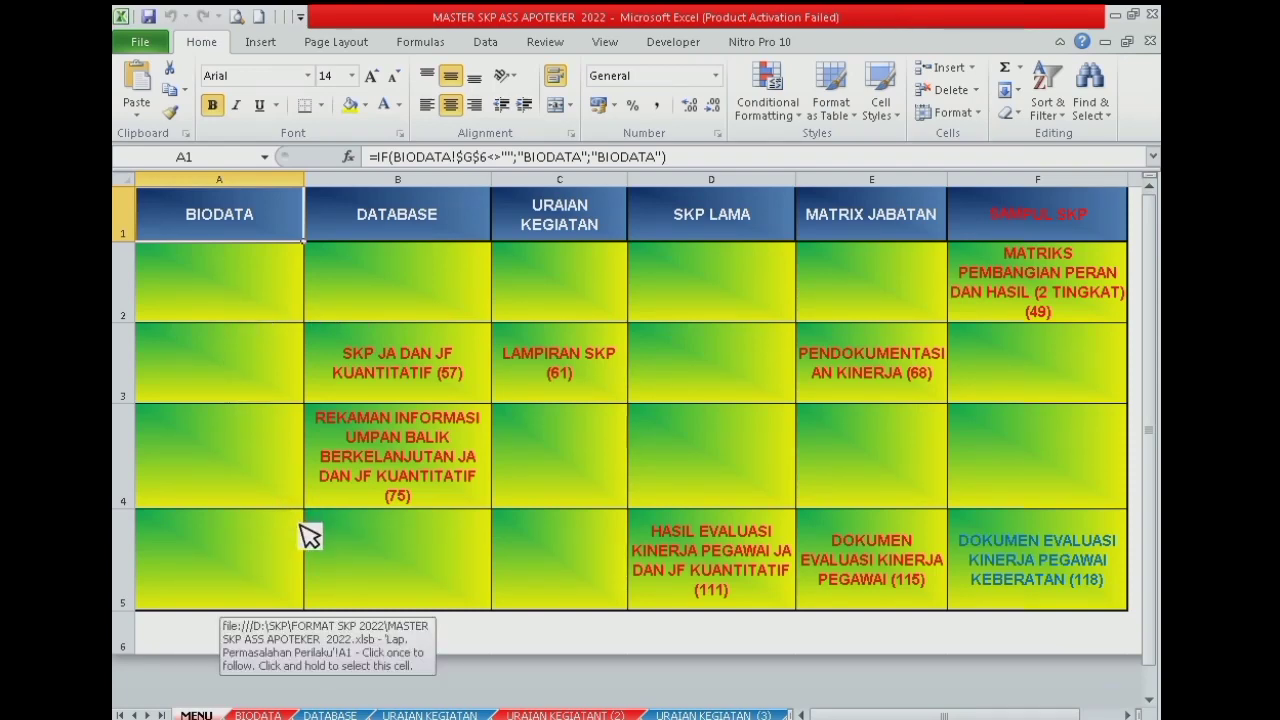
# Step: Open the DATABASE sheet and check the rank, grade and position cells of record 4
pyautogui.click(414, 222)
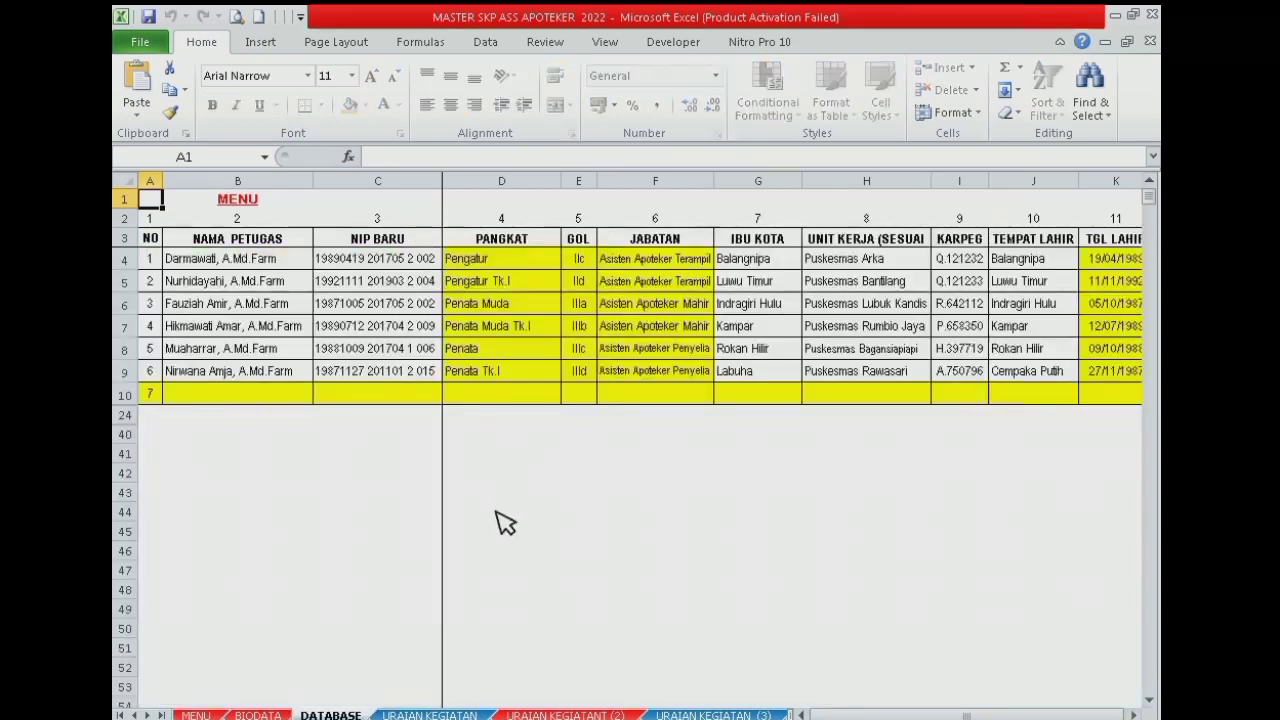
pyautogui.click(488, 308)
pyautogui.click(580, 346)
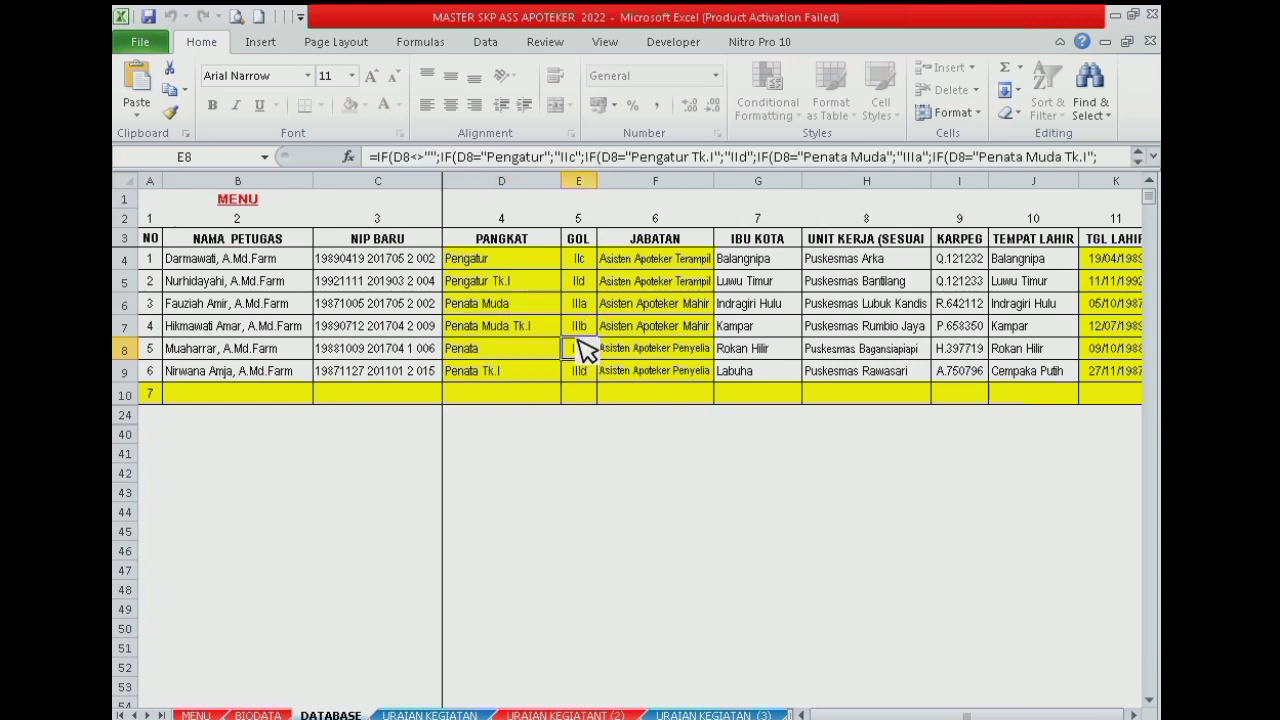
pyautogui.moveTo(529, 334); pyautogui.dragTo(680, 345)
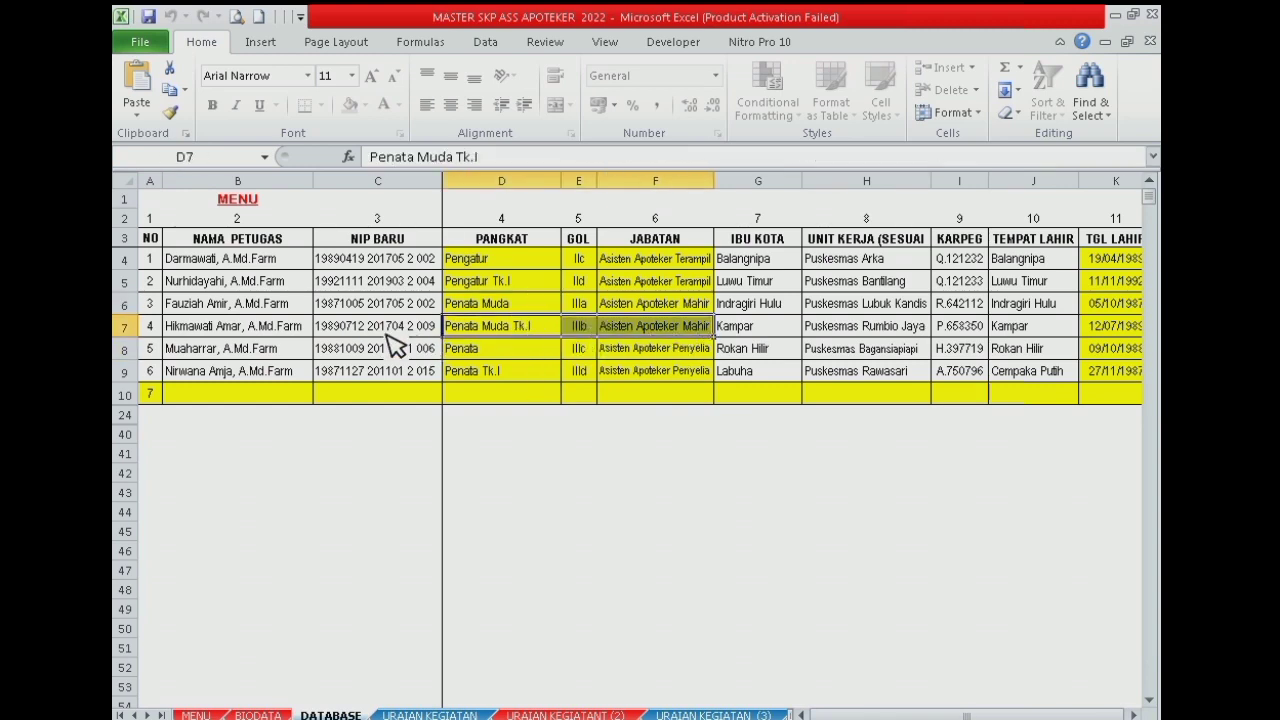
# Step: Copy all of record 4's data, B7 through column Y, into the empty row of record 7 starting at B10
pyautogui.click(185, 335)
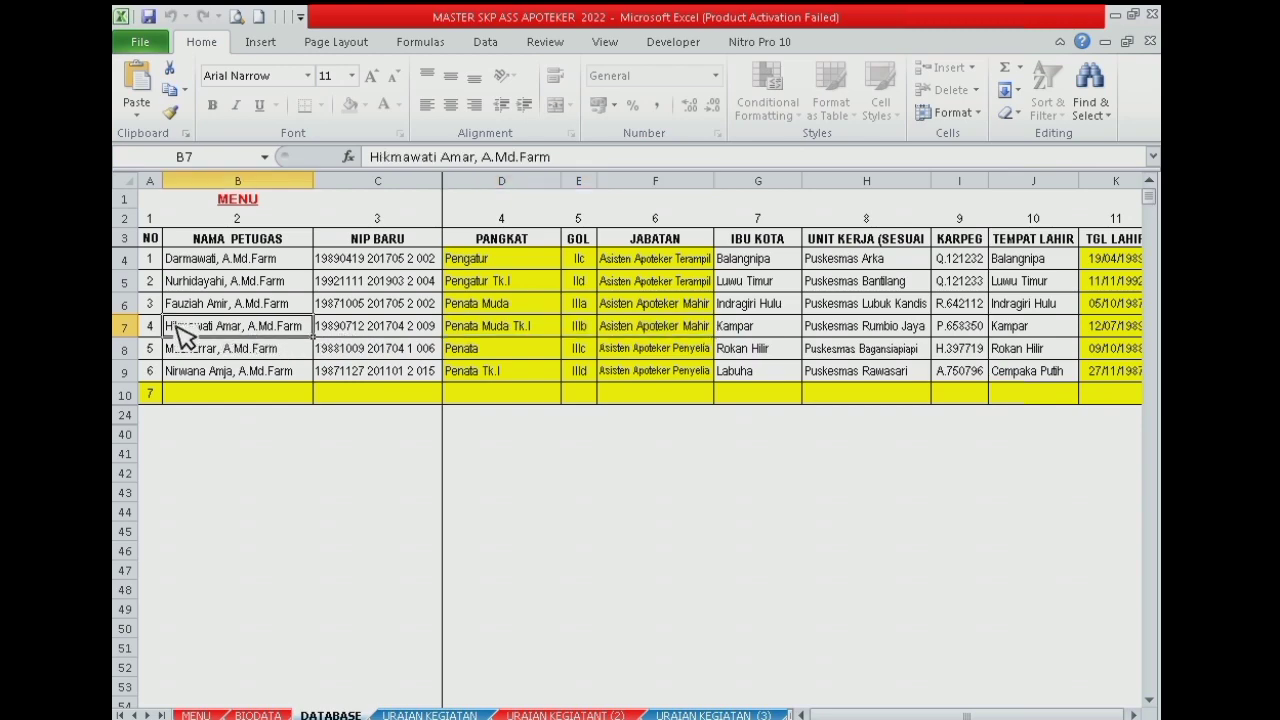
pyautogui.moveTo(215, 335); pyautogui.dragTo(990, 338)
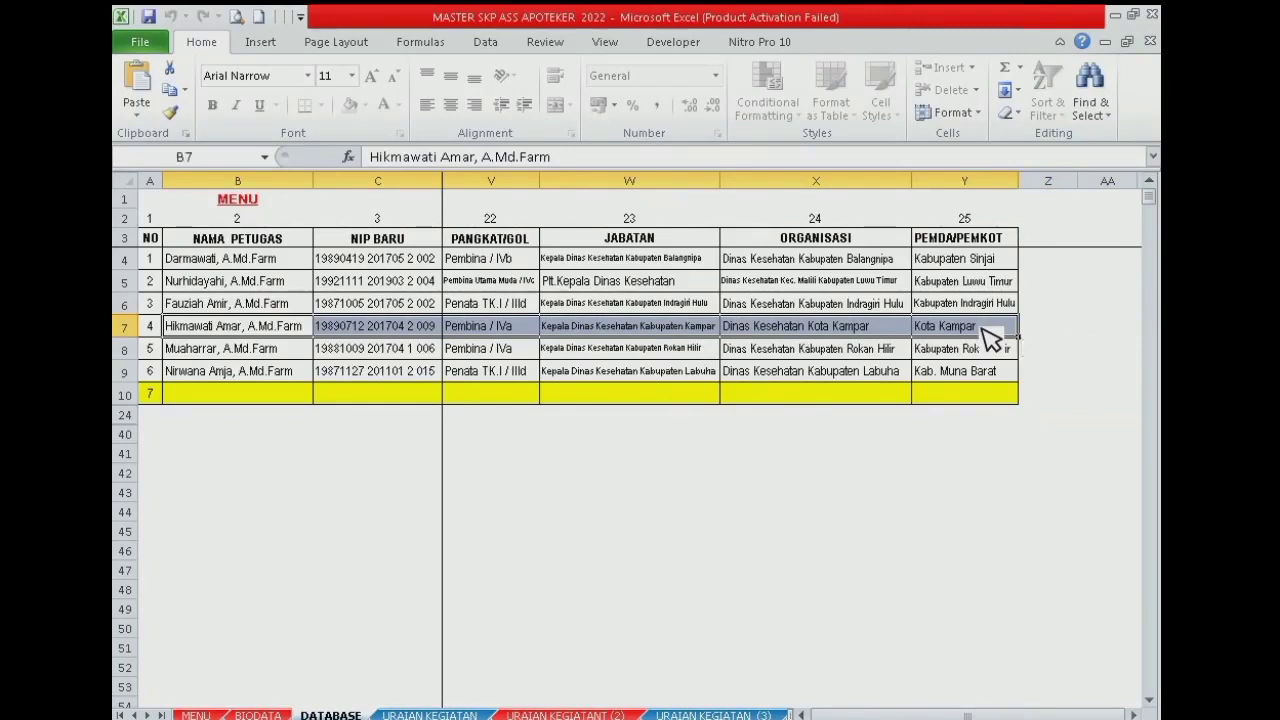
pyautogui.hotkey('ctrl', 'c')
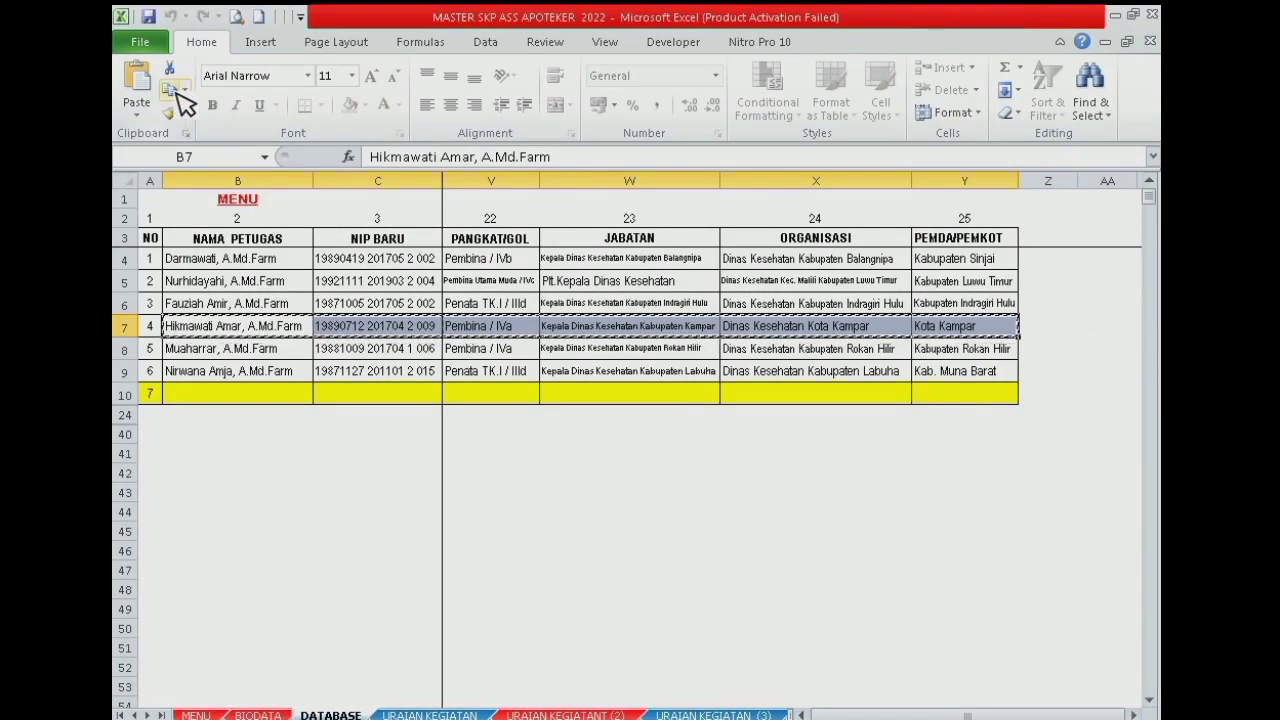
pyautogui.moveTo(901, 716); pyautogui.dragTo(248, 422)
pyautogui.click(197, 400)
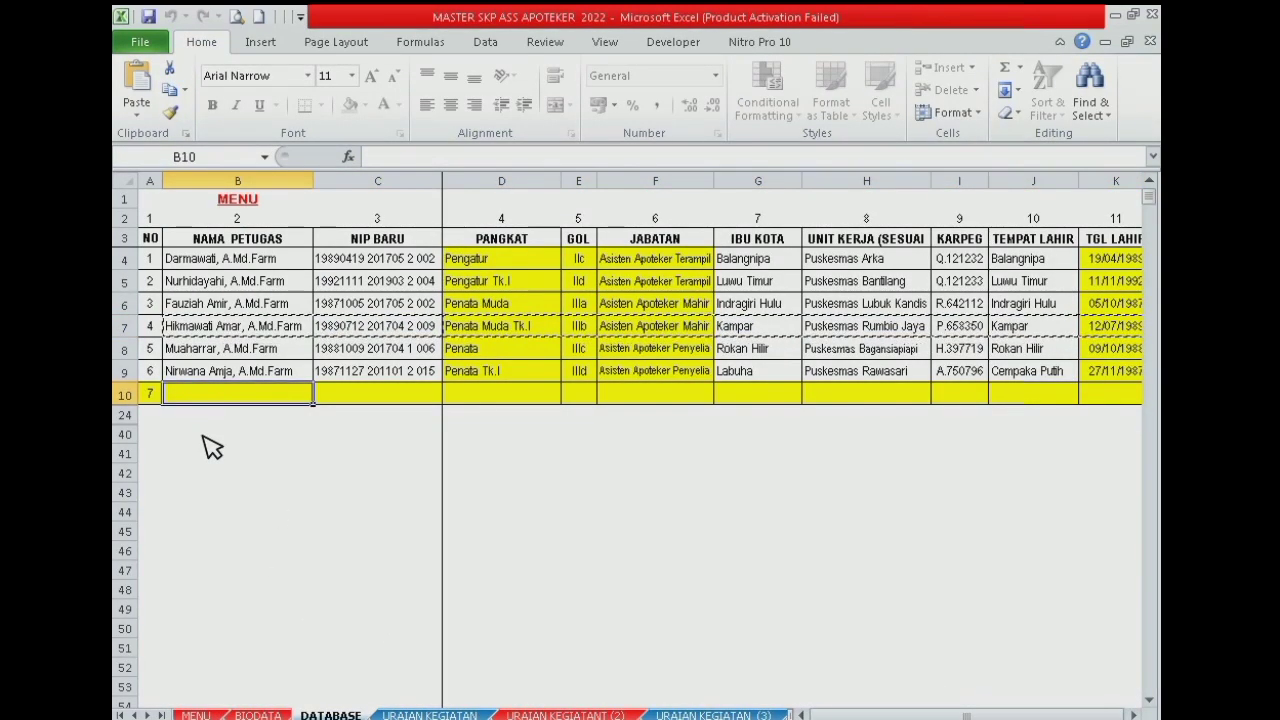
pyautogui.hotkey('ctrl', 'v')
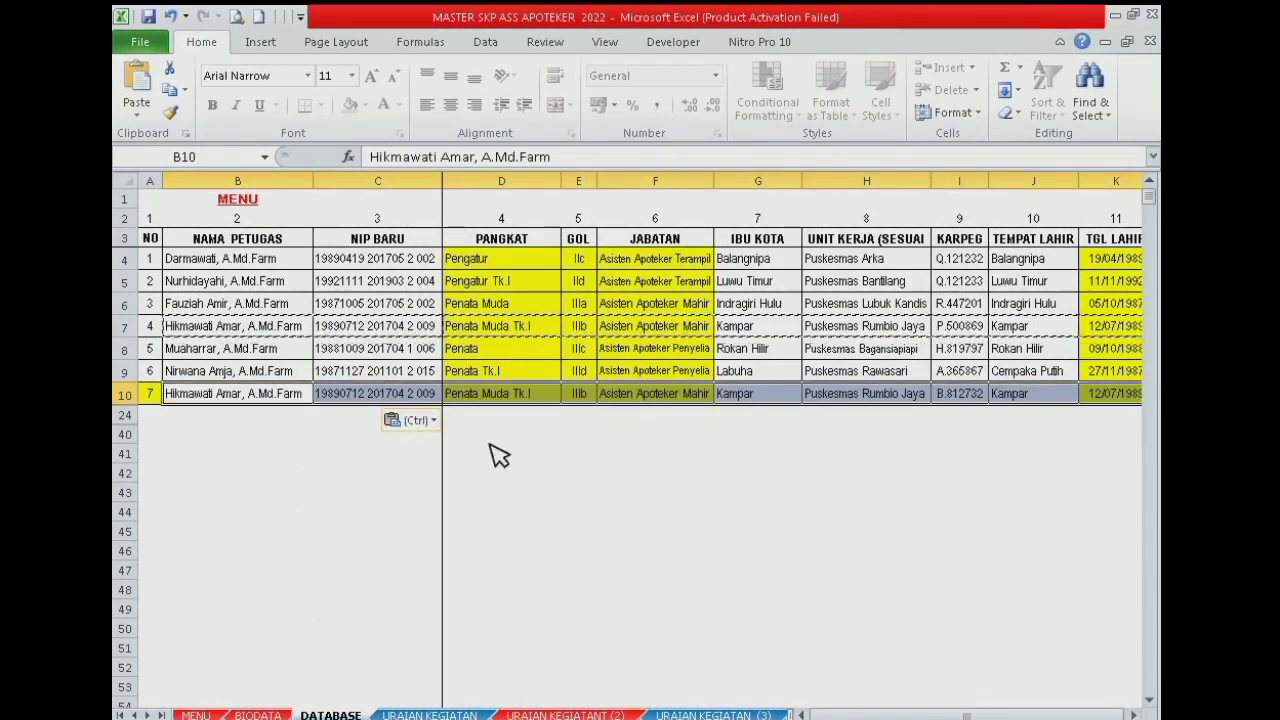
# Step: Examine the name, NIP, rank, grade and position cells of record 7 in row 10
pyautogui.click(502, 398)
pyautogui.moveTo(190, 400); pyautogui.dragTo(302, 400)
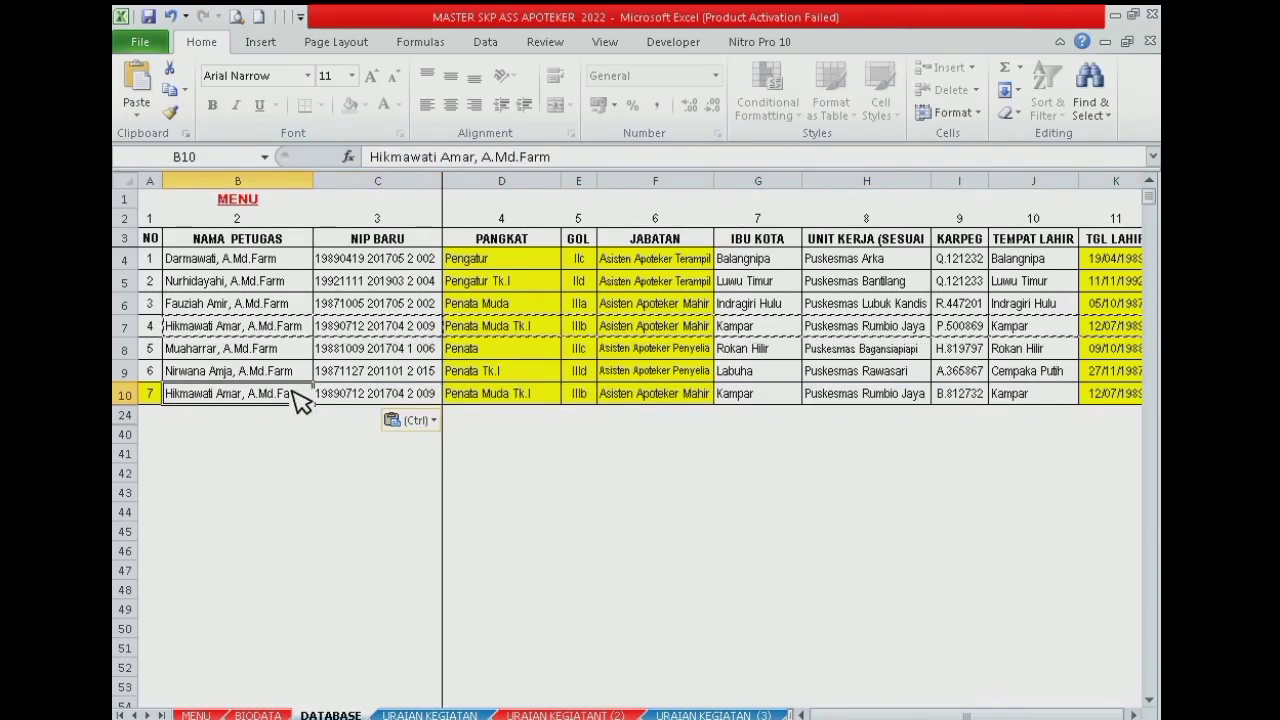
pyautogui.click(365, 400)
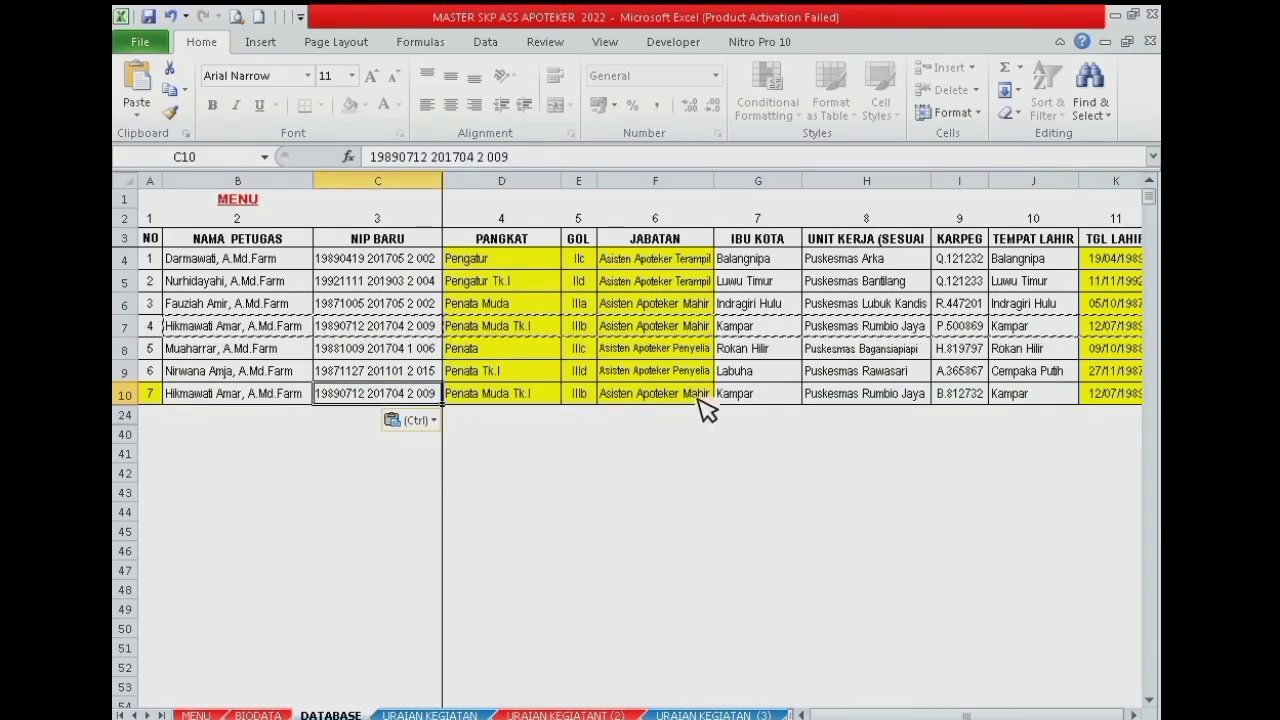
pyautogui.click(786, 396)
pyautogui.moveTo(519, 404); pyautogui.dragTo(660, 398)
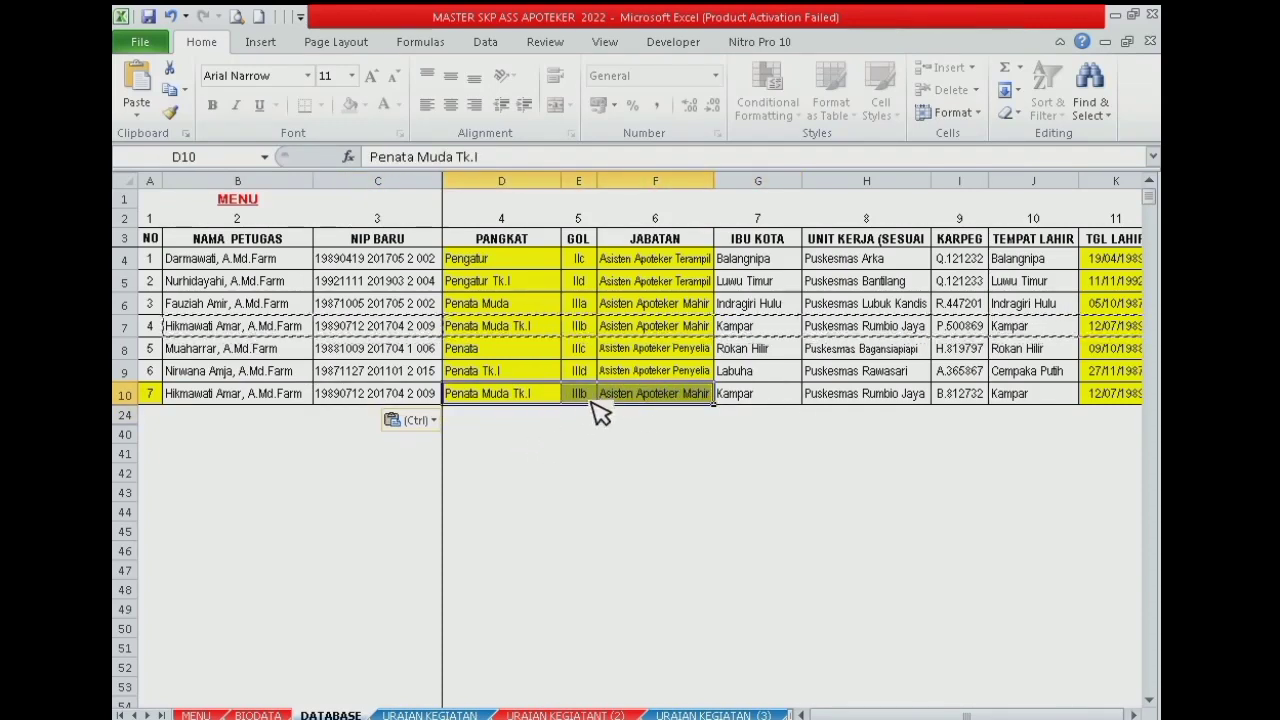
pyautogui.moveTo(520, 400); pyautogui.dragTo(651, 394)
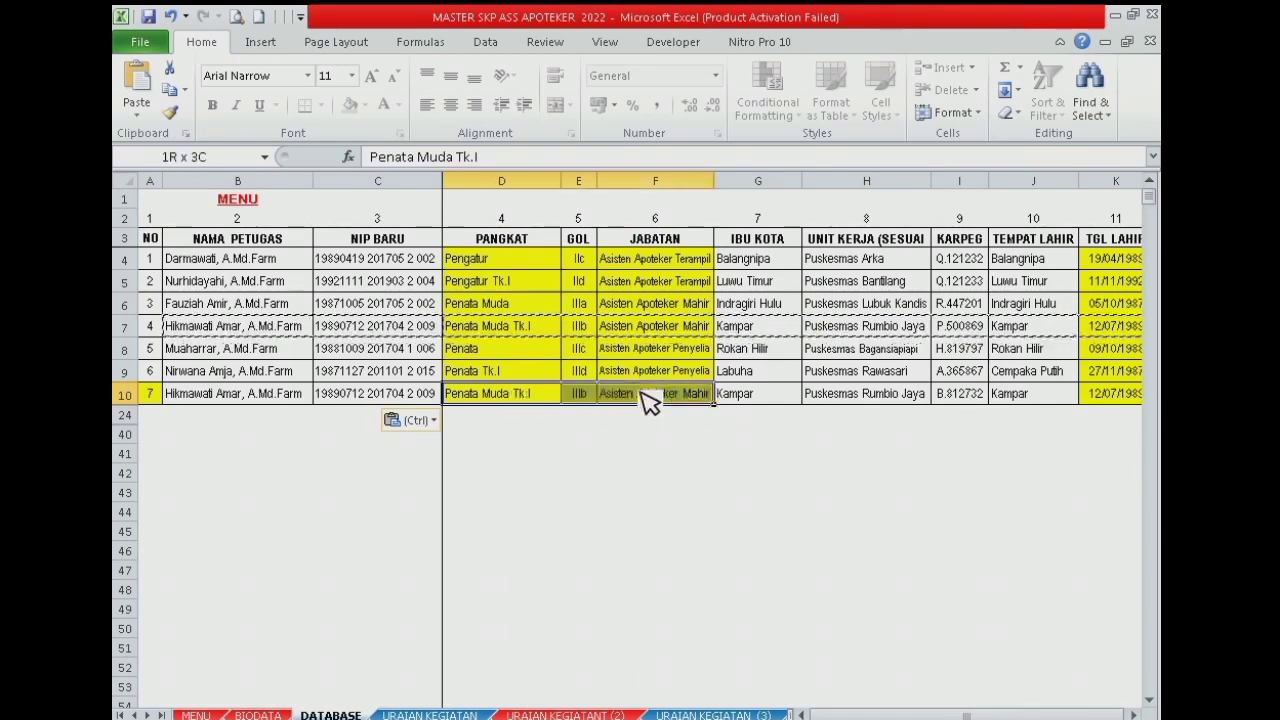
# Step: Compare the rank, grade and position cells of records 4 and 7, and check record 7's number, IBU KOTA, work unit, KARPEG and birthplace cells
pyautogui.moveTo(497, 336); pyautogui.dragTo(610, 335)
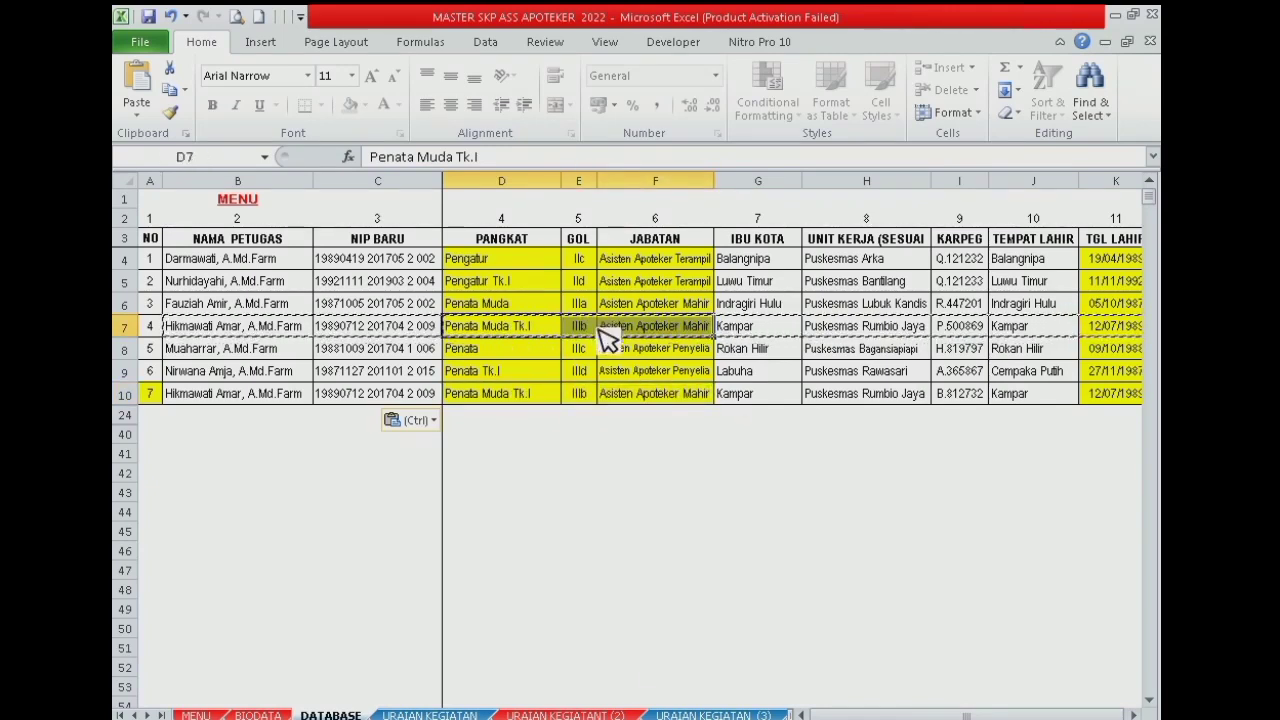
pyautogui.moveTo(506, 392); pyautogui.dragTo(663, 394)
pyautogui.moveTo(760, 400); pyautogui.dragTo(1006, 394)
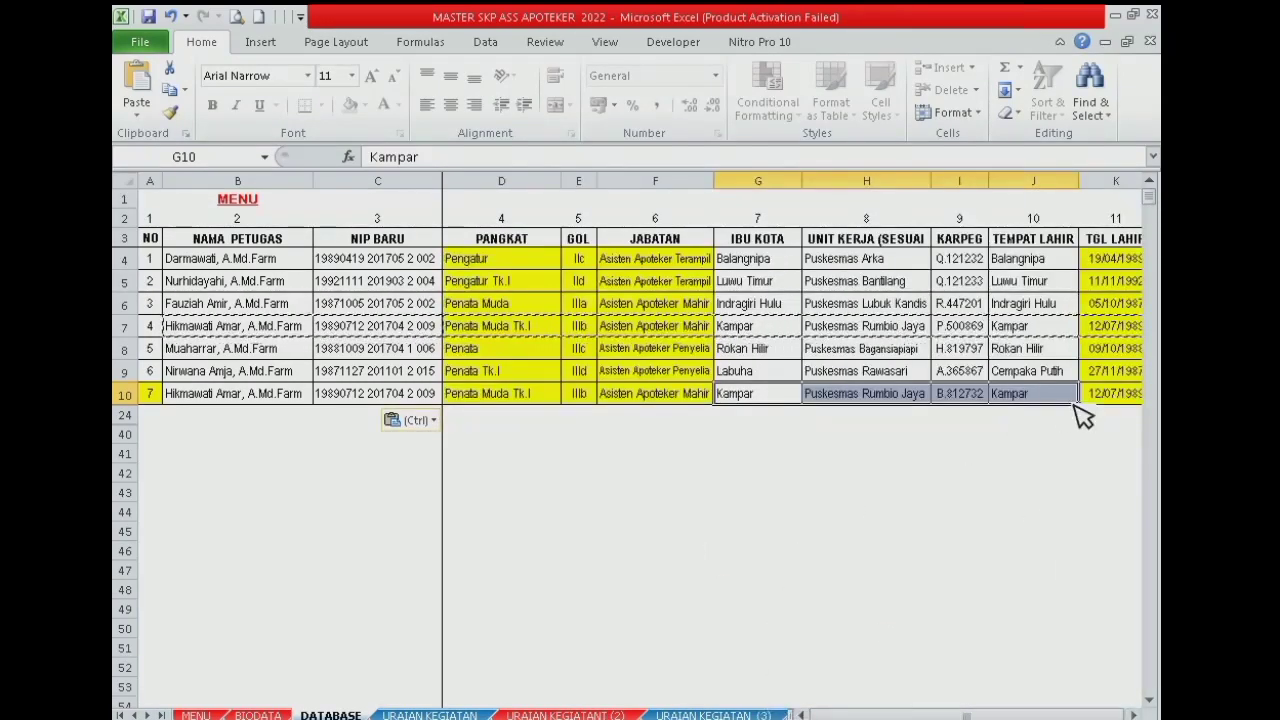
pyautogui.click(1090, 395)
pyautogui.click(663, 394)
pyautogui.click(555, 395)
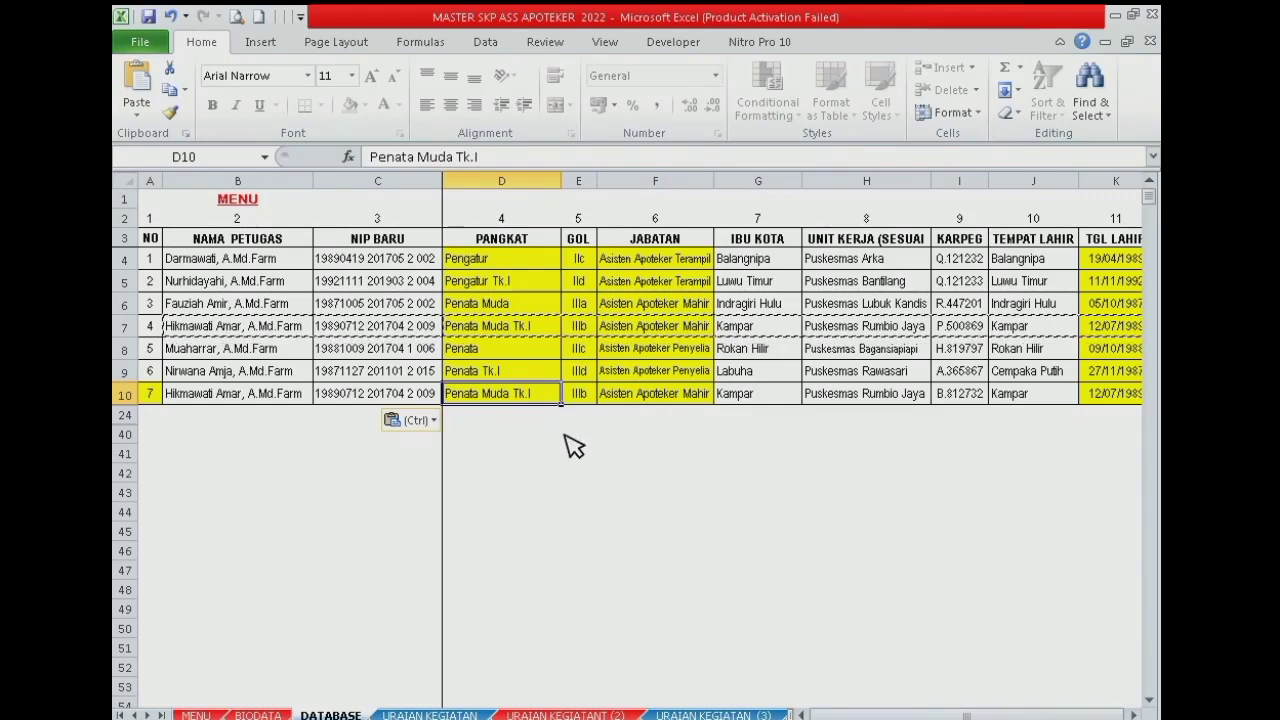
pyautogui.click(152, 396)
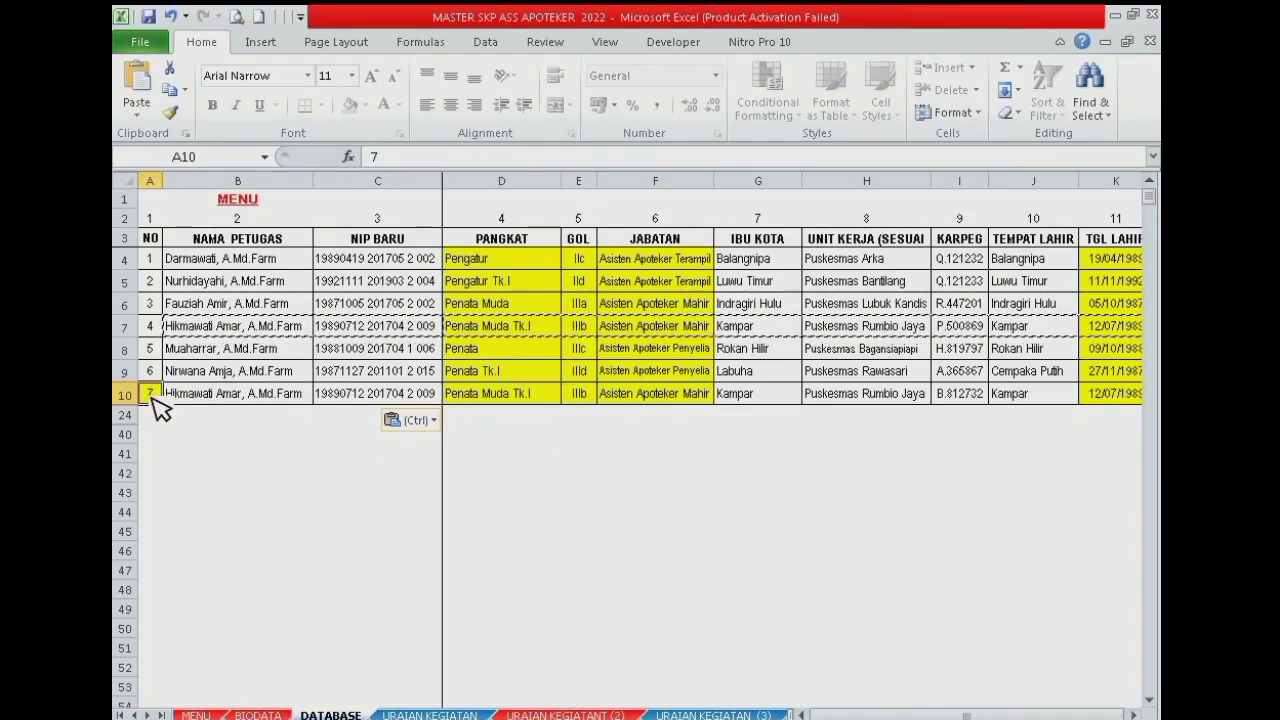
# Step: Open the BIODATA sheet through the workbook menu and set the employee sequence number (NO URUT) to 7
pyautogui.click(240, 200)
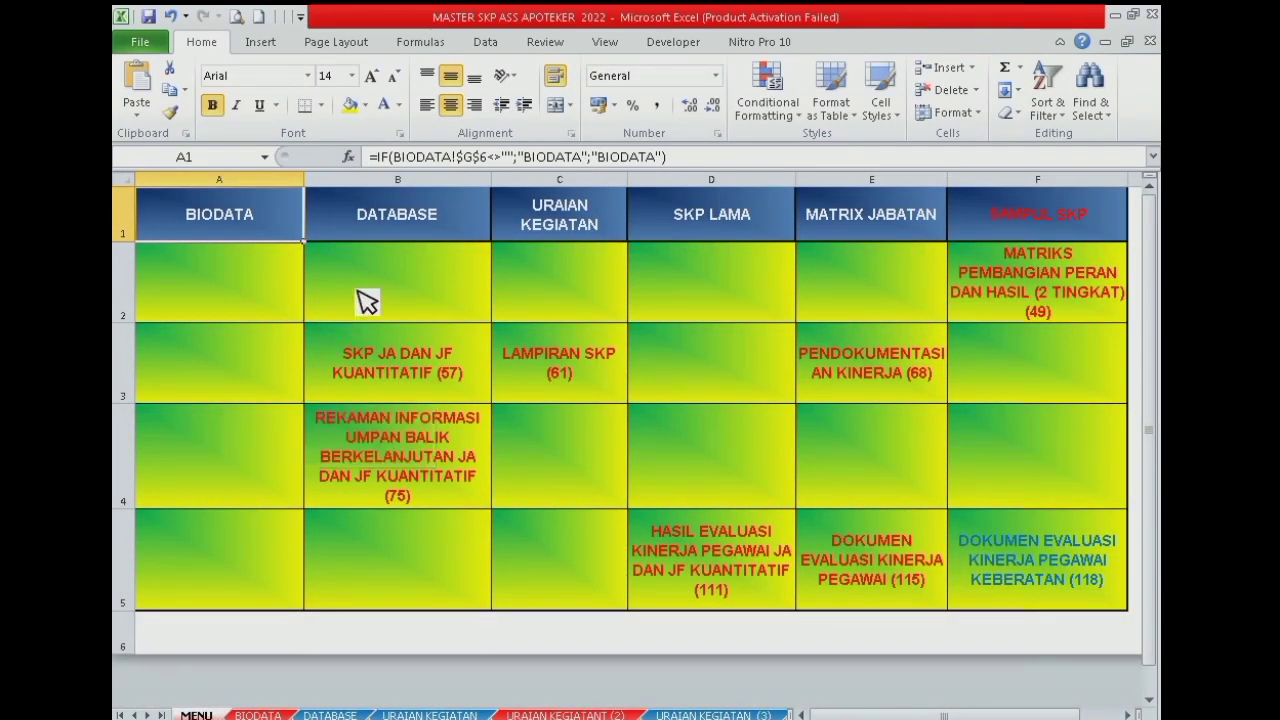
pyautogui.click(229, 230)
pyautogui.click(940, 305)
pyautogui.write('7')
pyautogui.press('Return')
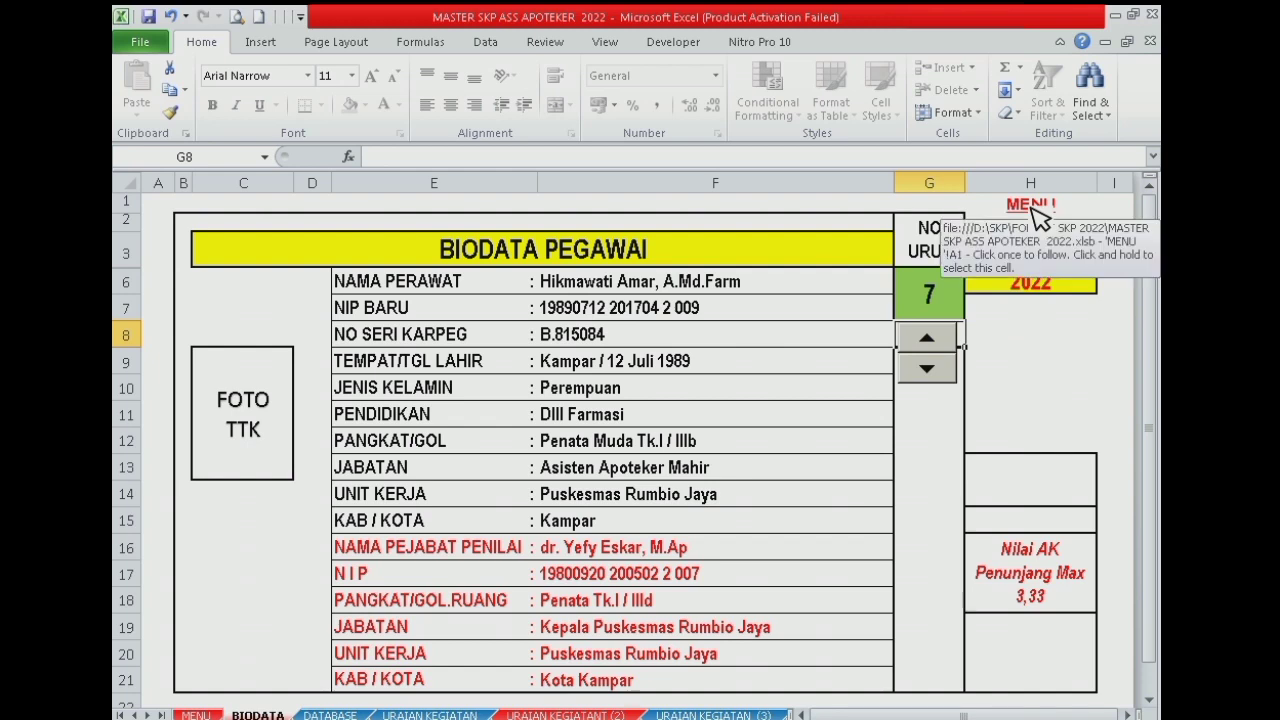
# Step: Open the SKP sheet and examine the activity number cells A13:A21 and their formulas
pyautogui.click(1030, 204)
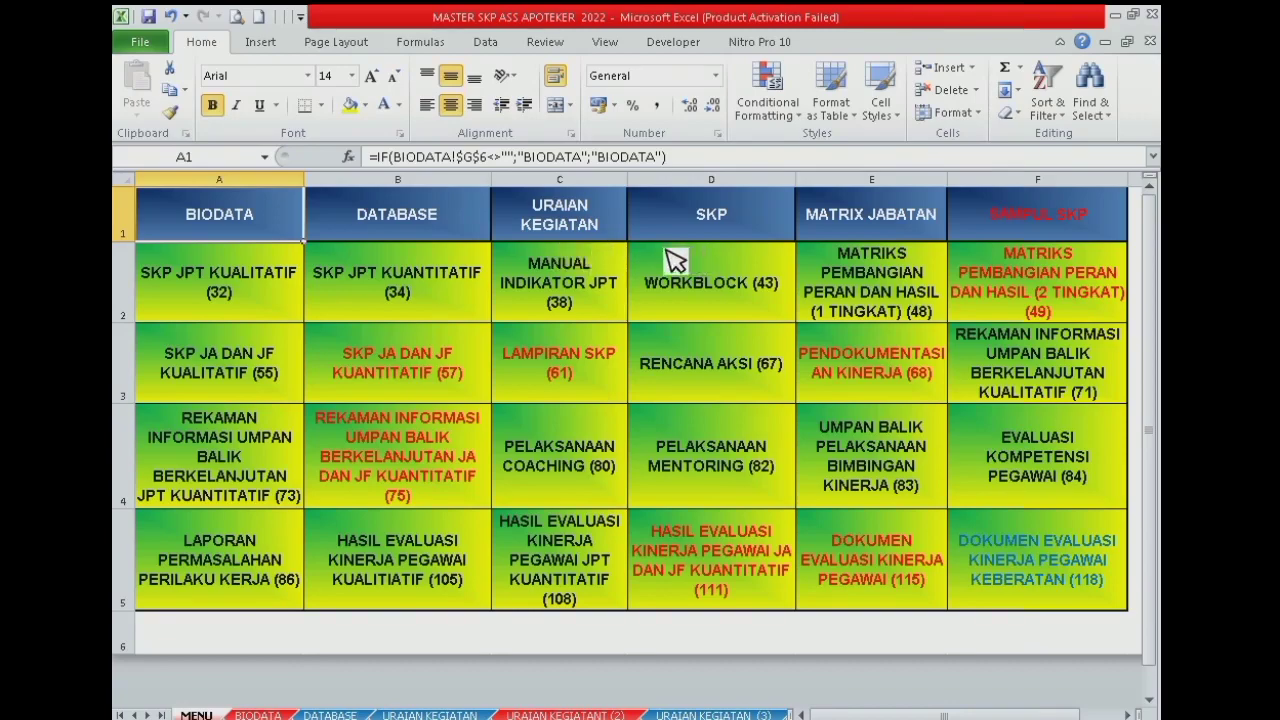
pyautogui.click(722, 228)
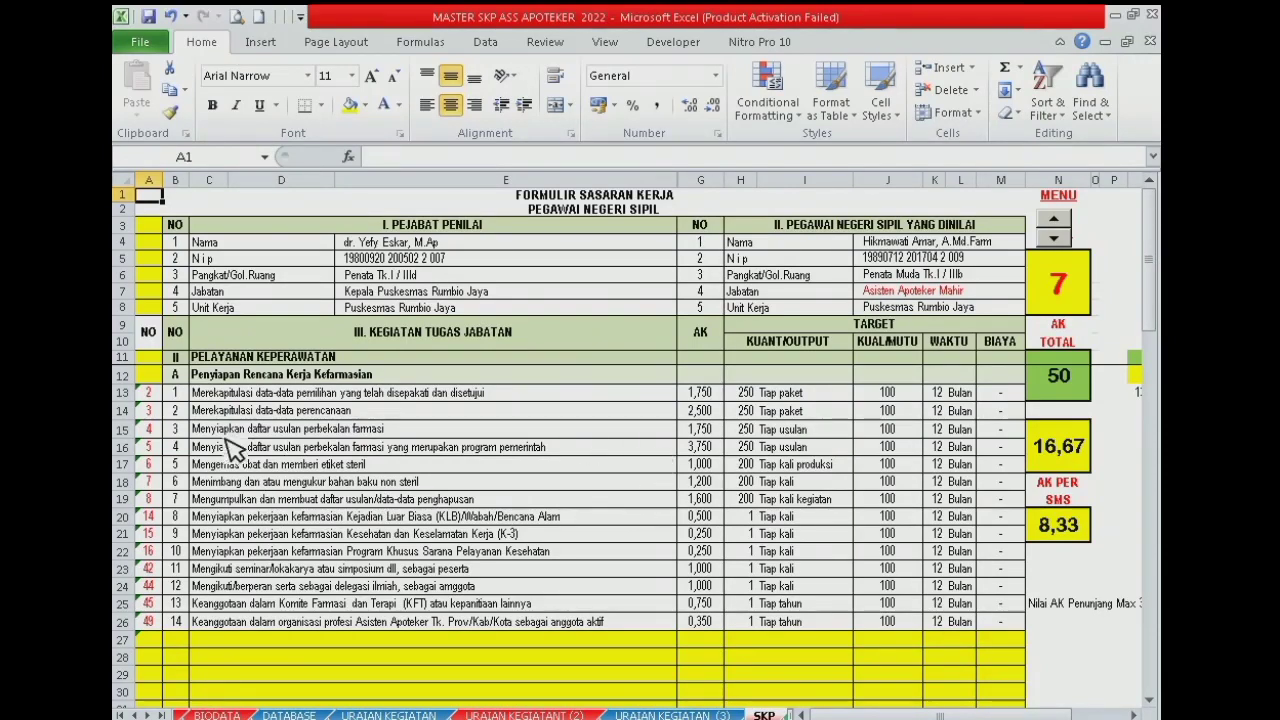
pyautogui.click(148, 394)
pyautogui.click(82, 343)
pyautogui.click(82, 370)
pyautogui.click(82, 396)
pyautogui.click(82, 422)
pyautogui.click(82, 447)
pyautogui.click(82, 472)
pyautogui.click(82, 497)
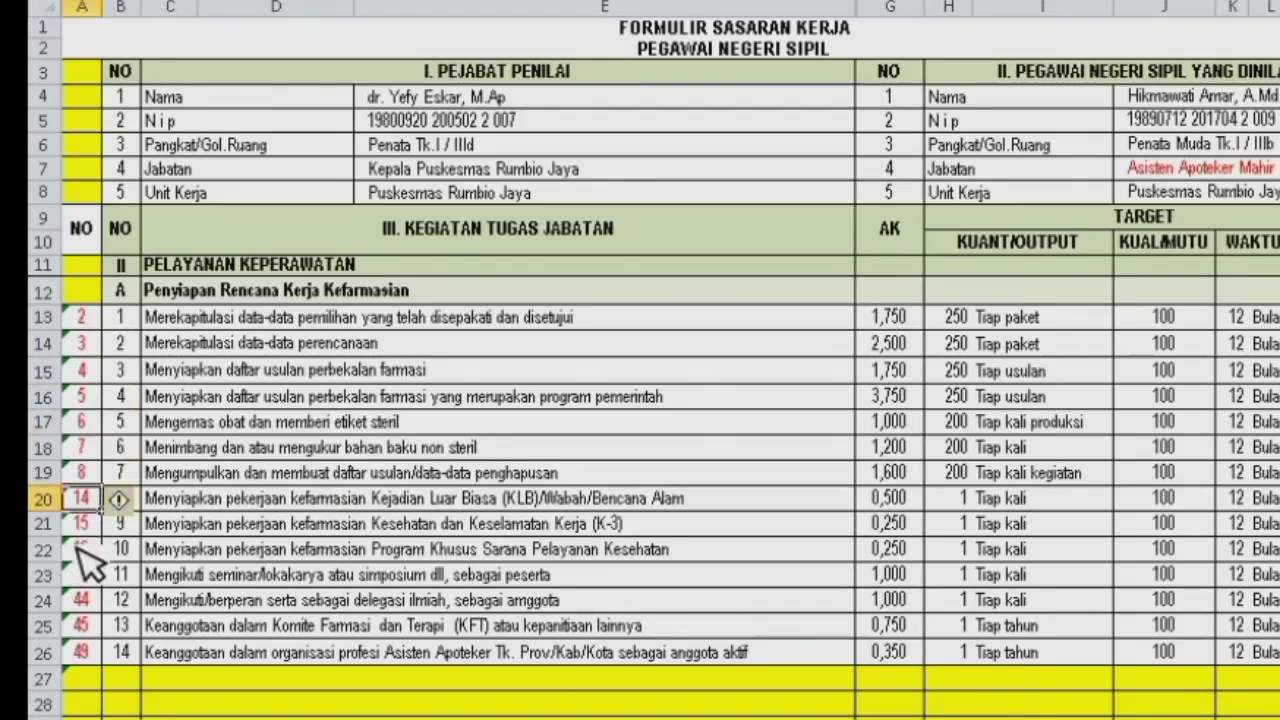
pyautogui.click(82, 523)
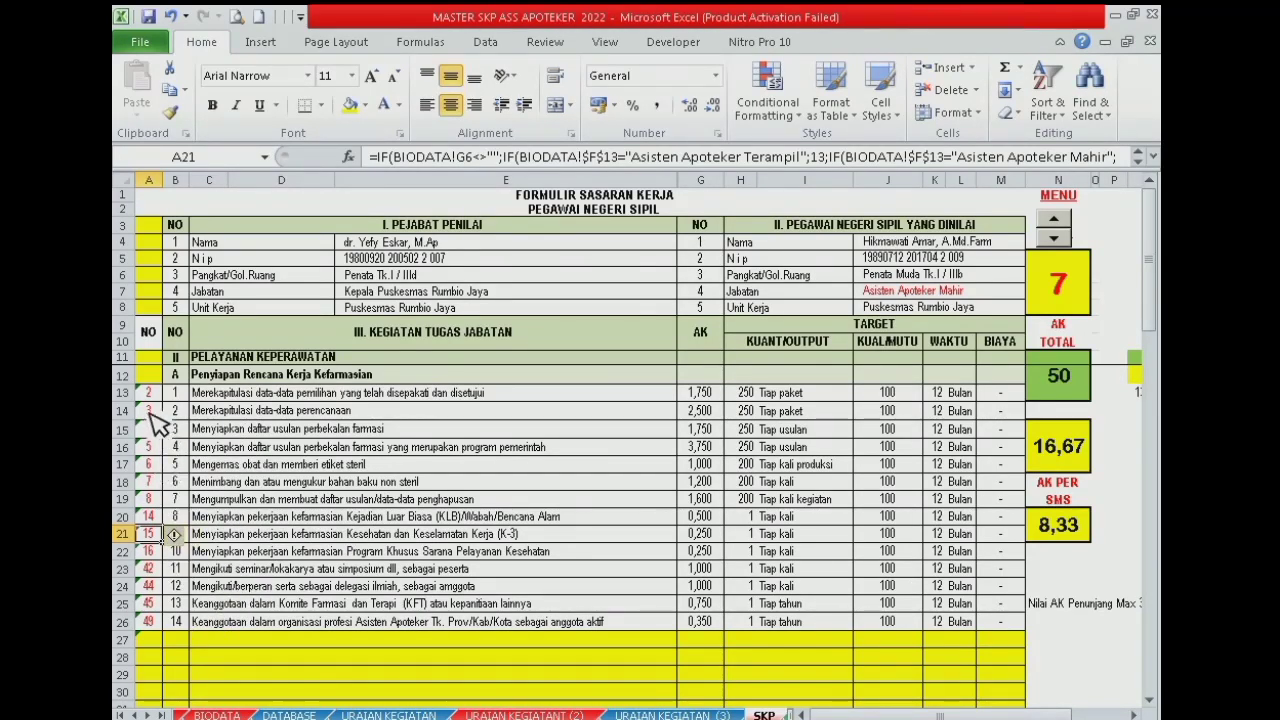
# Step: Open the URAIAN KEGIATAN sheet and examine the red activities 2 to 8 and 14 to 16, then compare numbers 7 and 8 with 9 and 10
pyautogui.click(1068, 204)
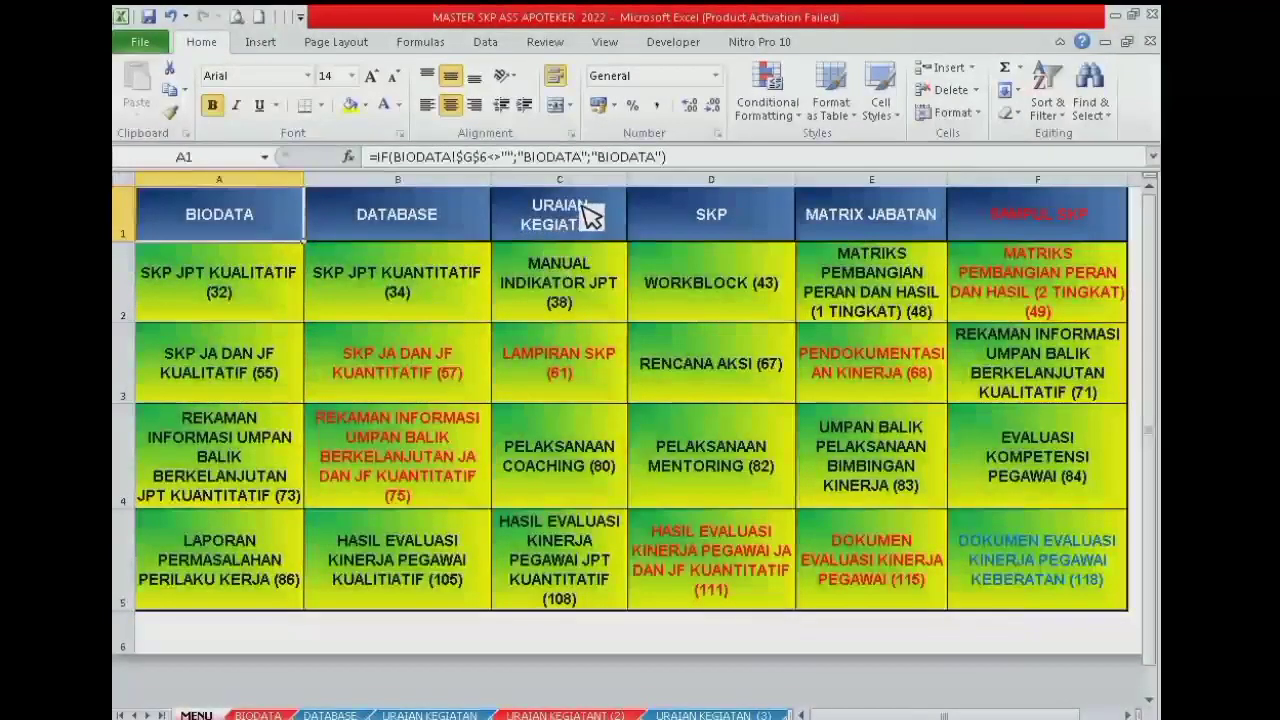
pyautogui.click(578, 225)
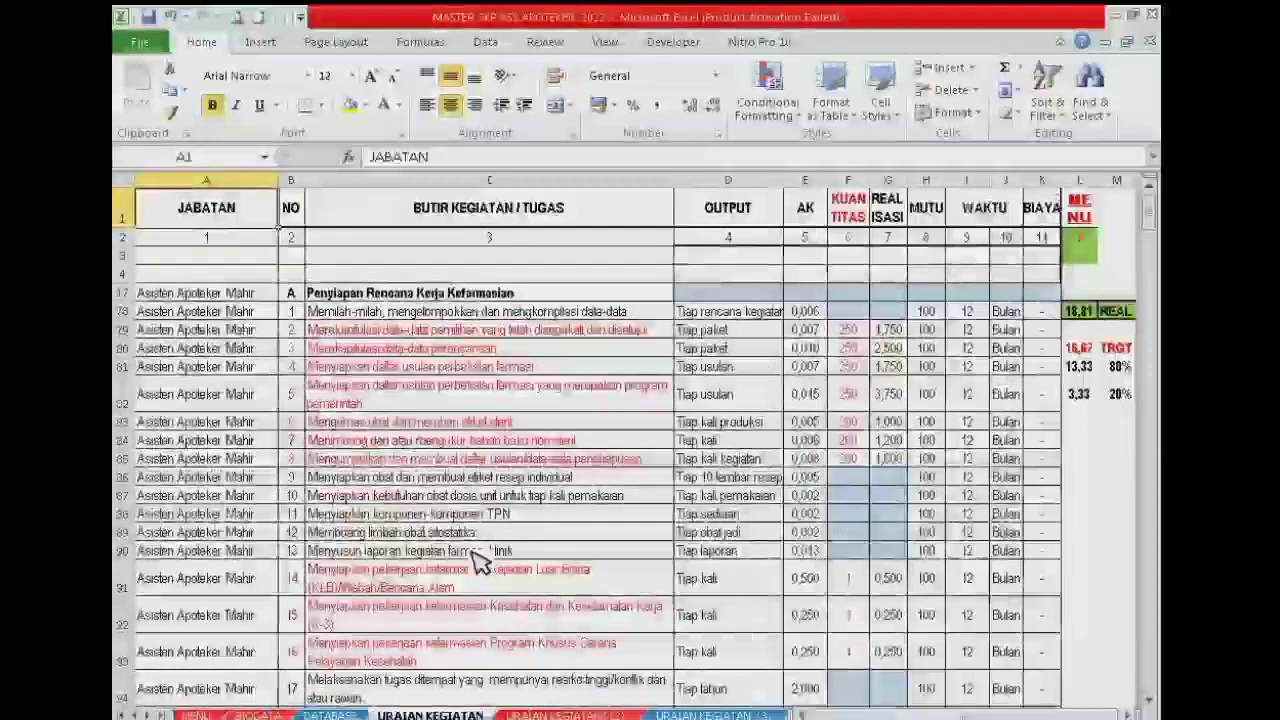
pyautogui.moveTo(292, 330); pyautogui.dragTo(334, 449)
pyautogui.click(295, 338)
pyautogui.moveTo(295, 338); pyautogui.dragTo(333, 449)
pyautogui.scroll(-2, 357, 557)
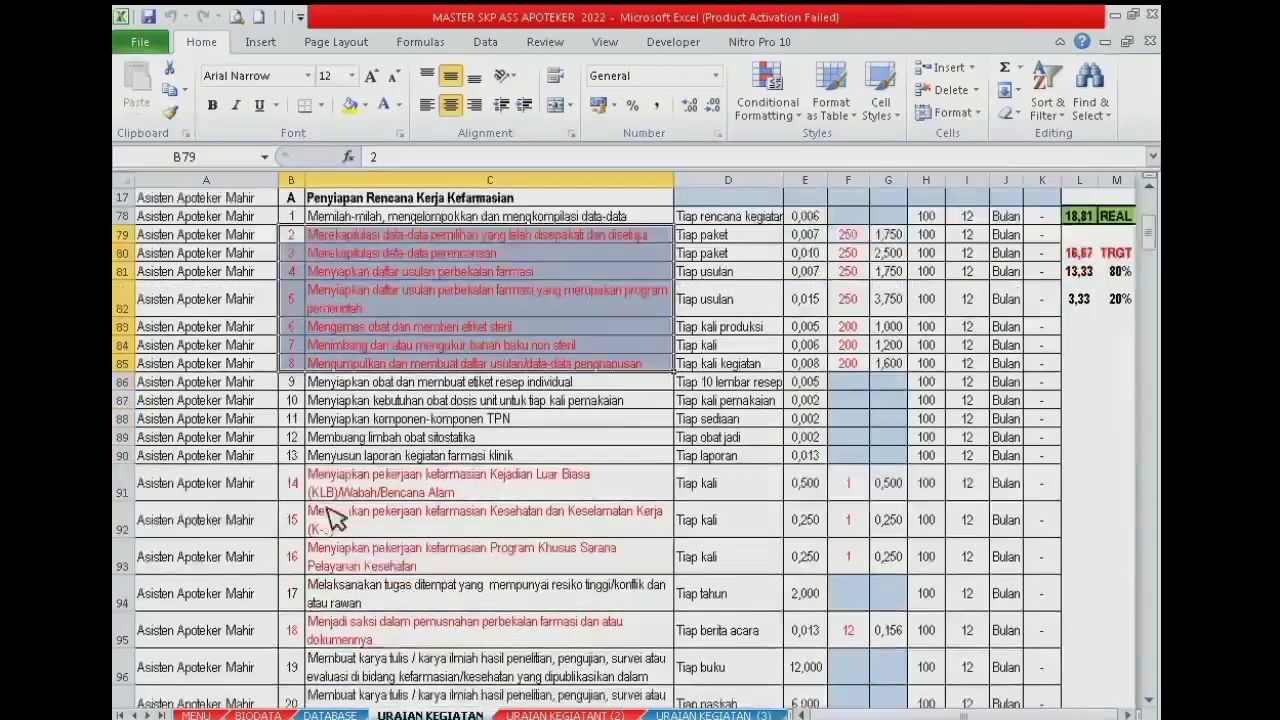
pyautogui.moveTo(293, 483); pyautogui.dragTo(337, 566)
pyautogui.scroll(2, 425, 622)
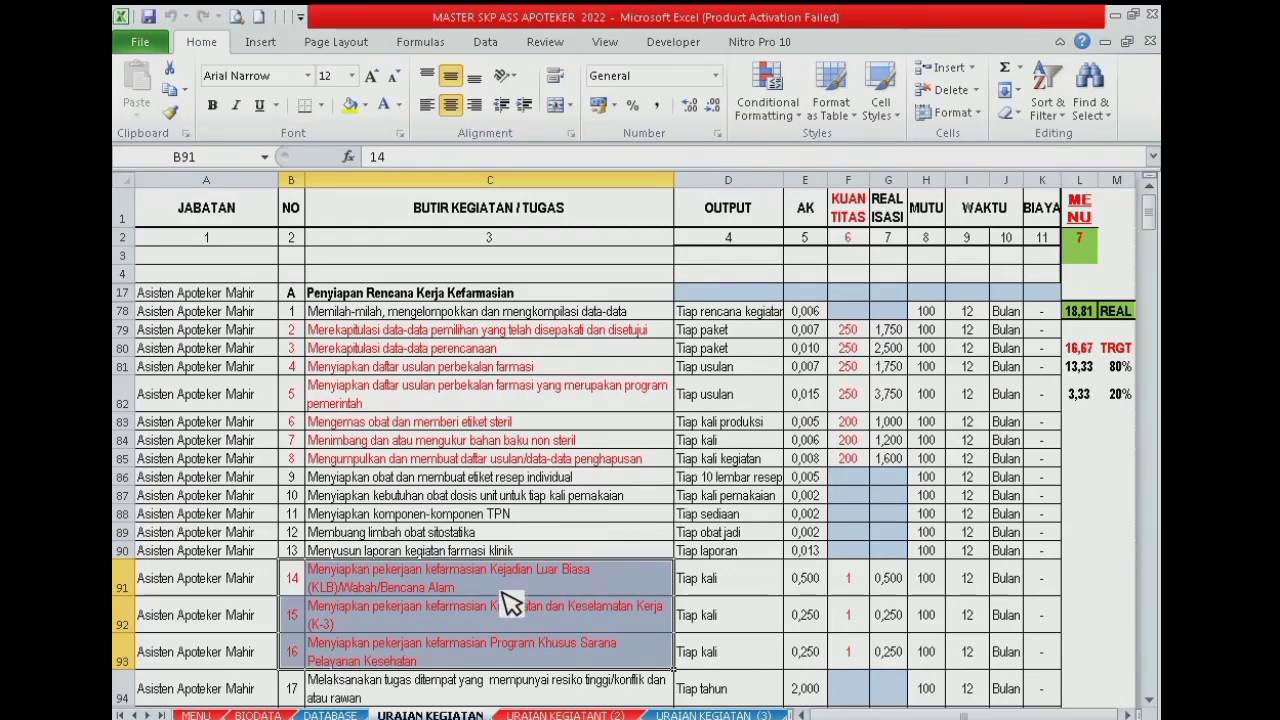
pyautogui.click(292, 478)
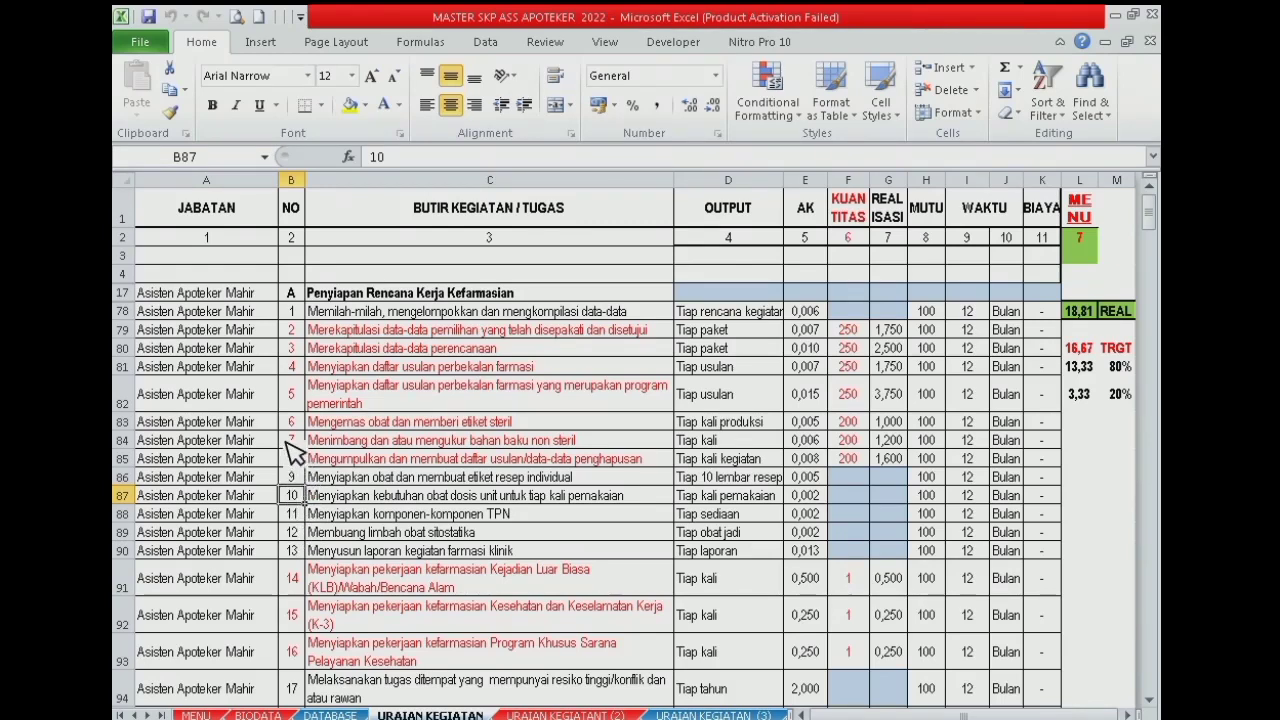
pyautogui.moveTo(290, 436); pyautogui.dragTo(294, 464)
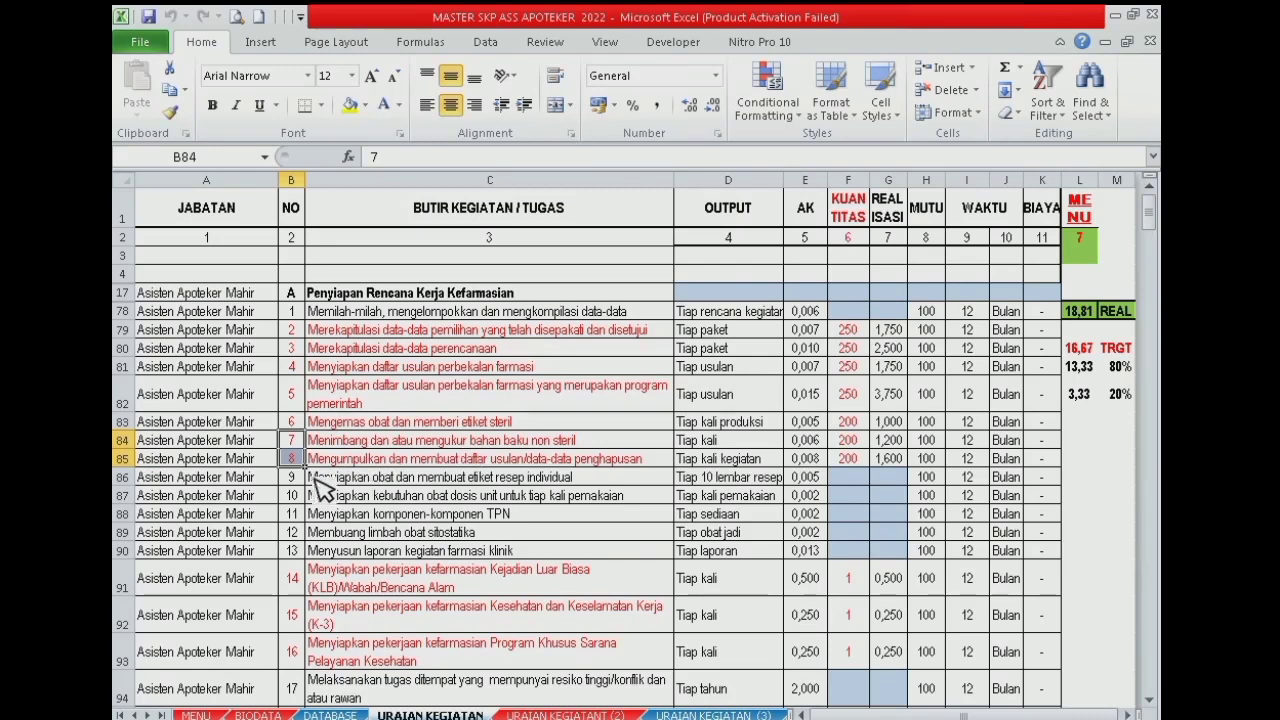
pyautogui.moveTo(292, 476); pyautogui.dragTo(292, 496)
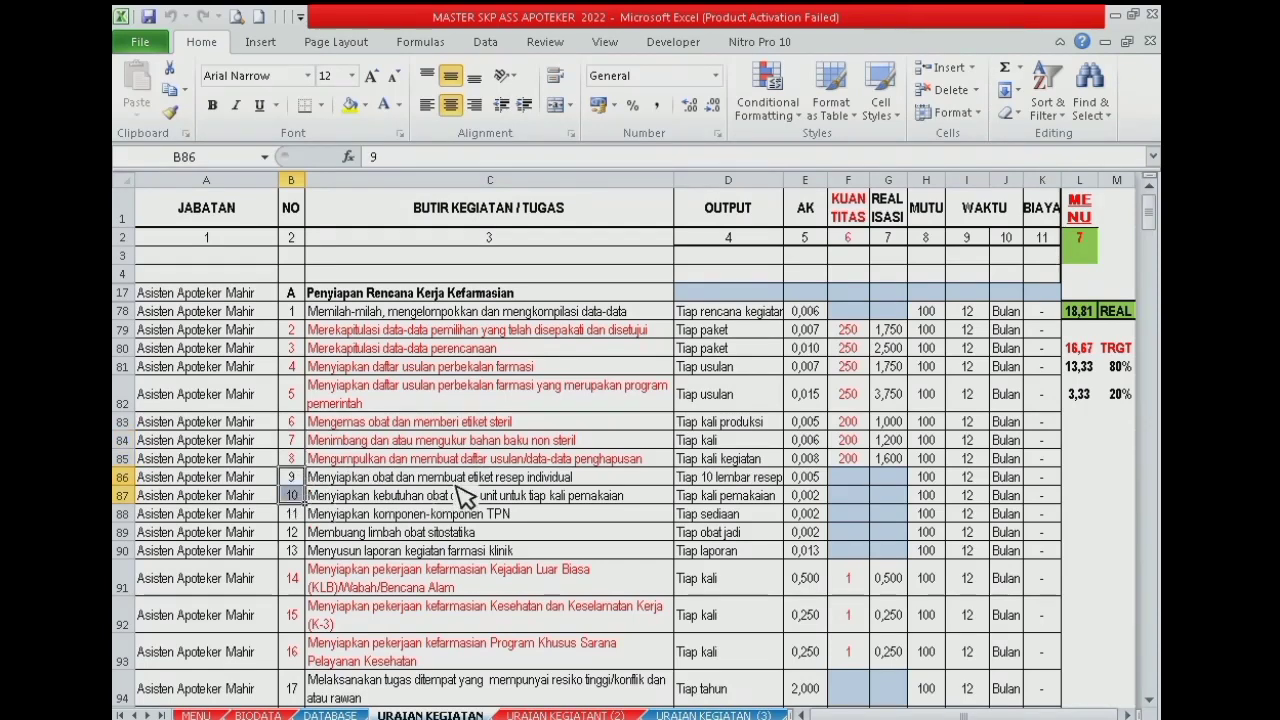
# Step: On the SKP sheet, replace the activity number in A18 with 9 and the one in A19 with 10
pyautogui.click(1081, 218)
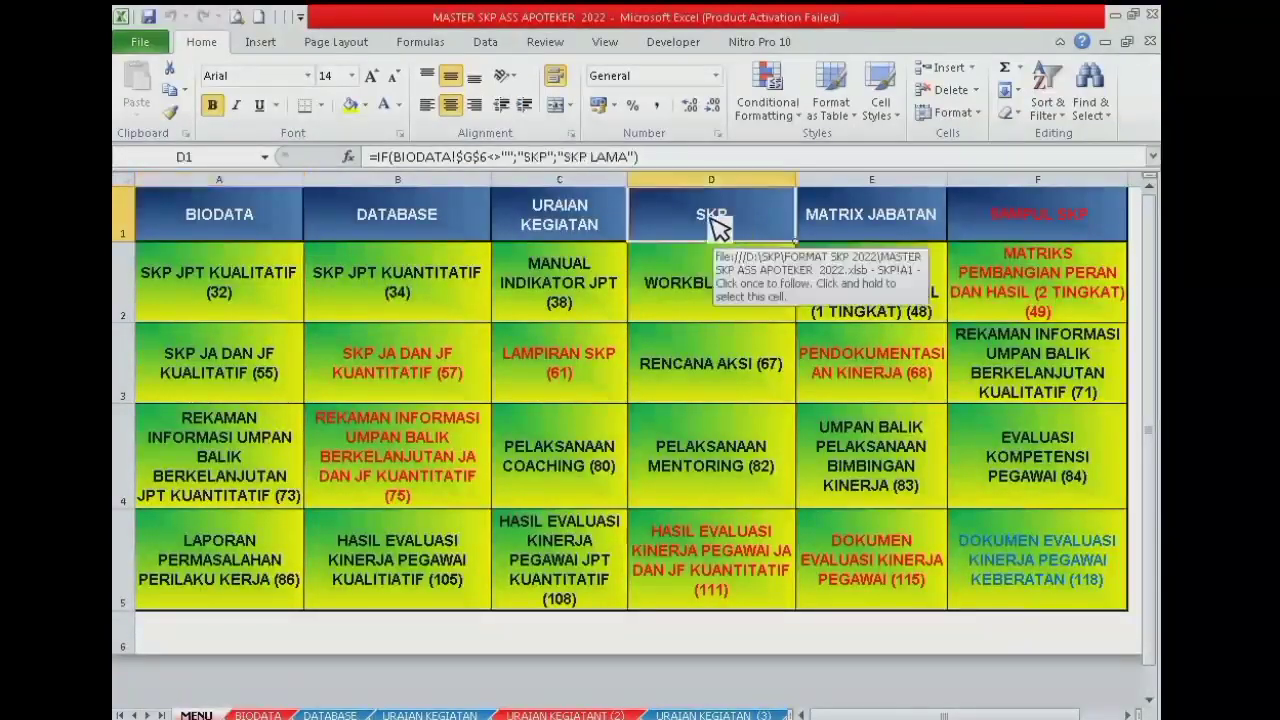
pyautogui.click(714, 222)
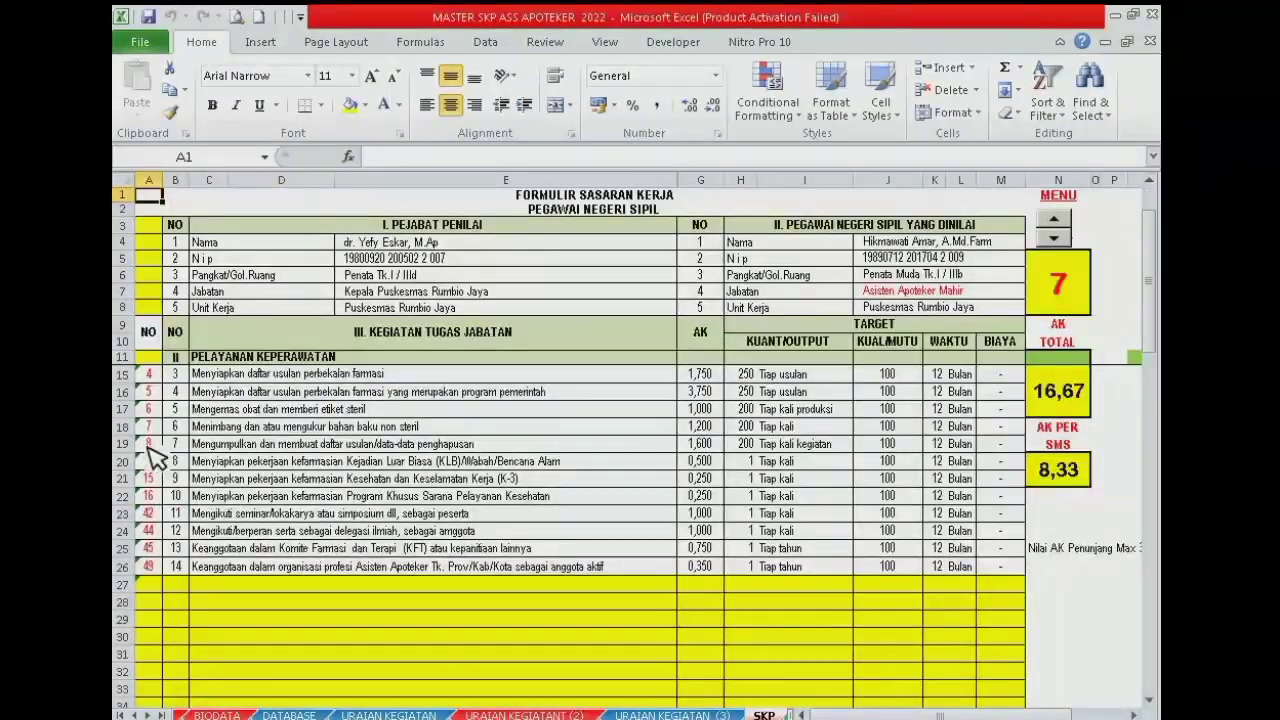
pyautogui.moveTo(150, 428); pyautogui.dragTo(160, 452)
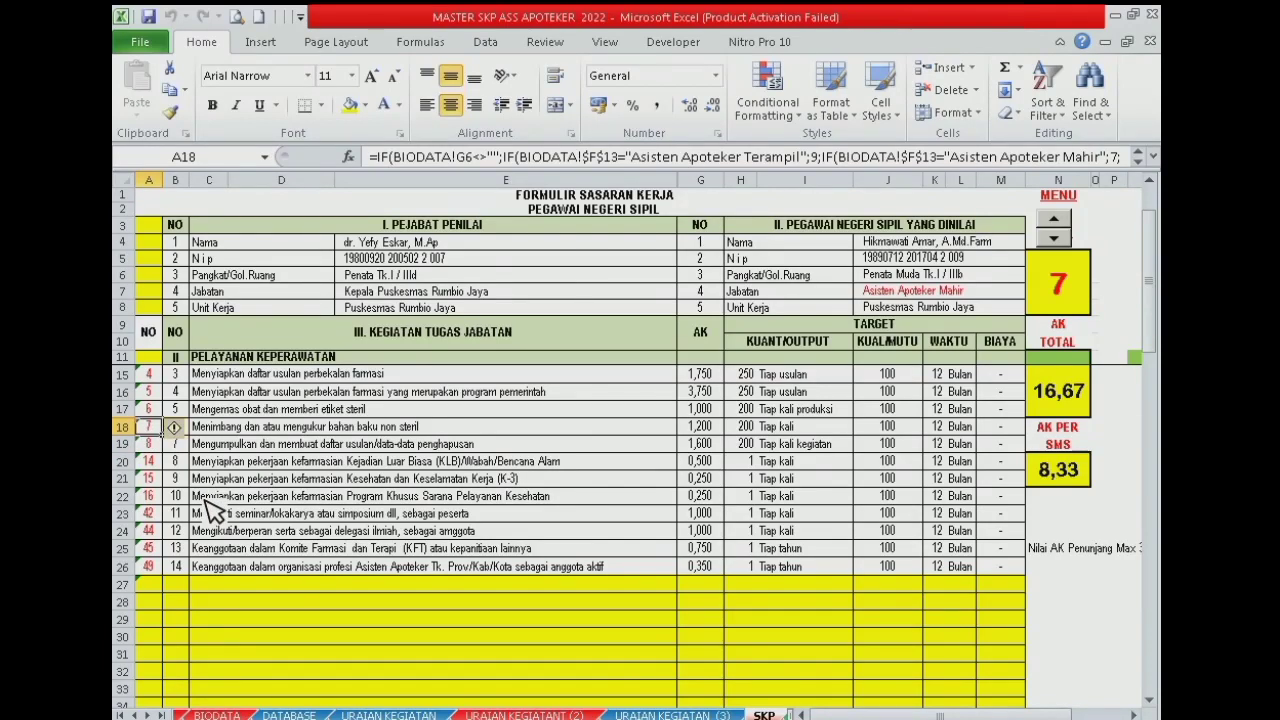
pyautogui.press('Return')
pyautogui.write('10')
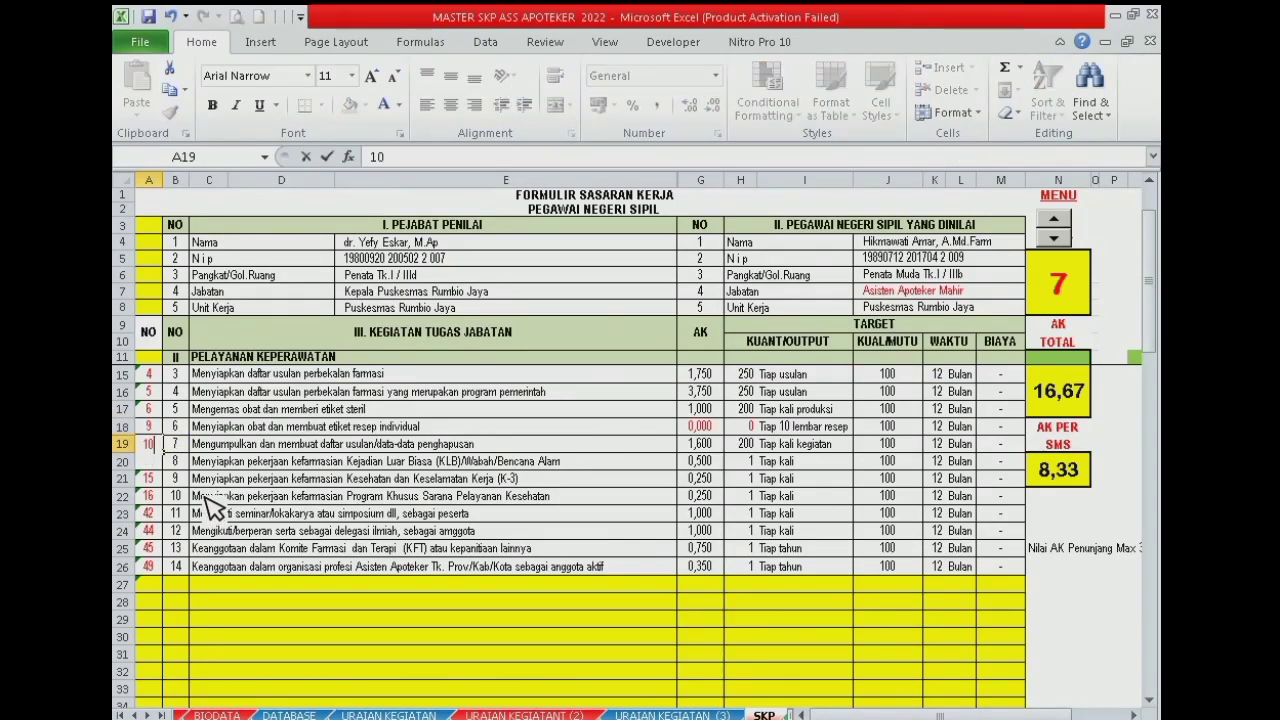
pyautogui.press('Return')
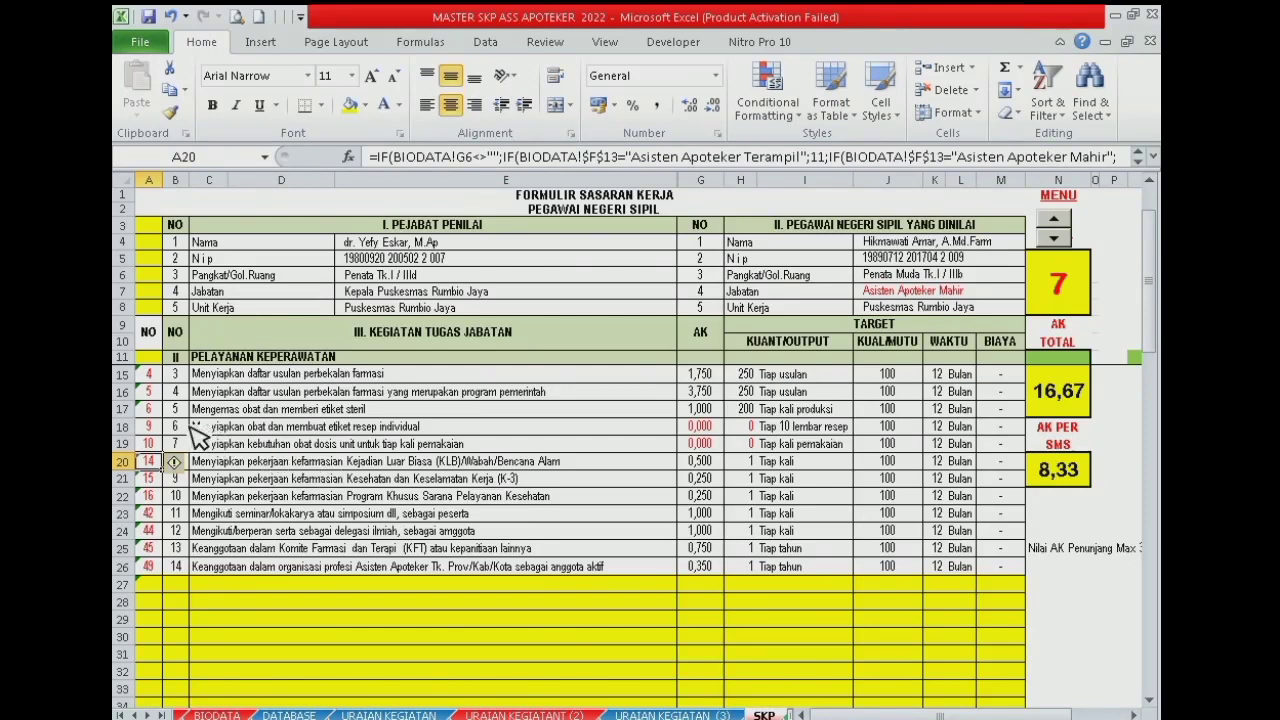
# Step: Check the activity descriptions and target quantities in rows 18 and 19 of the SKP form
pyautogui.click(156, 426)
pyautogui.moveTo(238, 427); pyautogui.dragTo(240, 462)
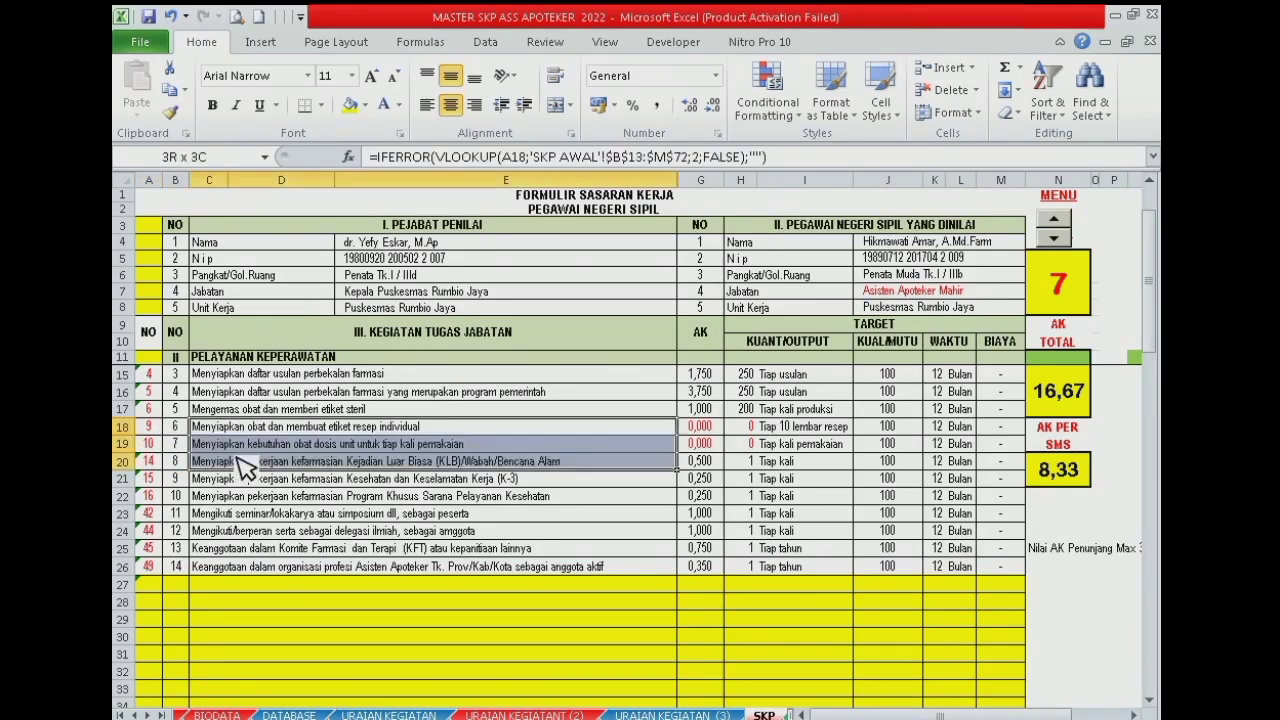
pyautogui.moveTo(753, 423); pyautogui.dragTo(753, 447)
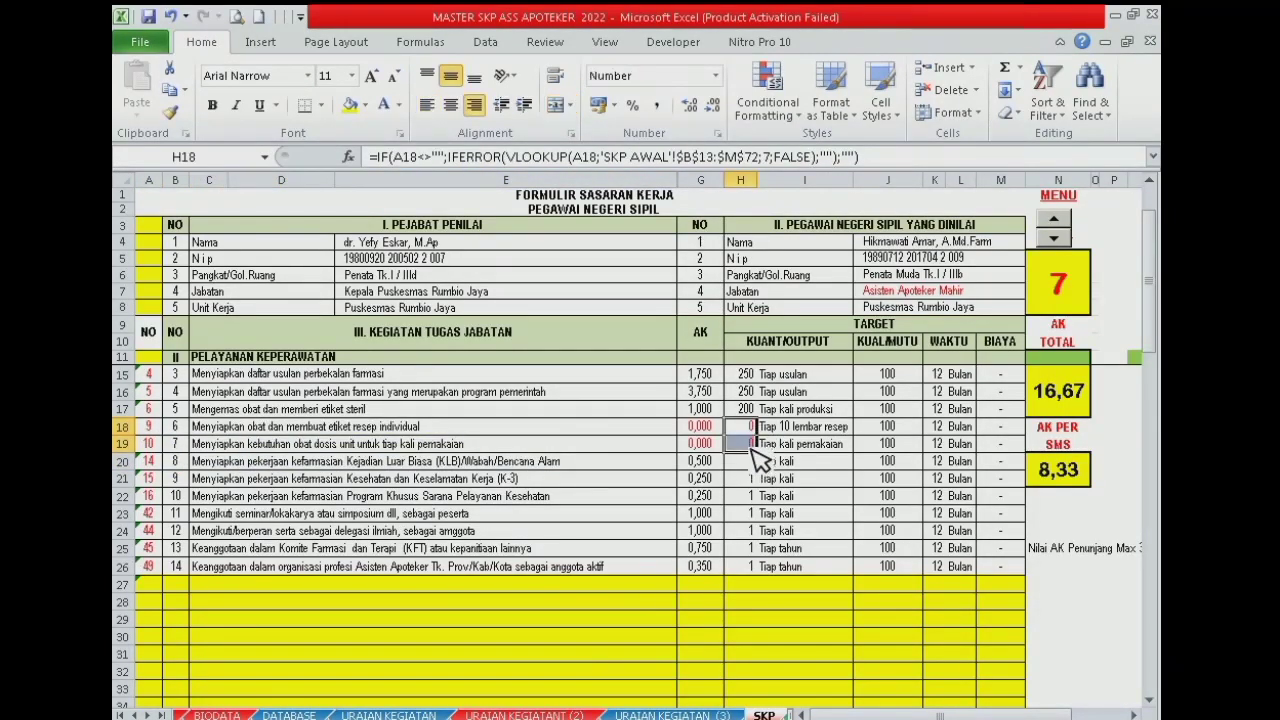
# Step: On the URAIAN KEGIATAN sheet, enter a KUANTITAS of 150 for activity 9 in F86 and 200 for activity 10 in F87
pyautogui.click(1069, 204)
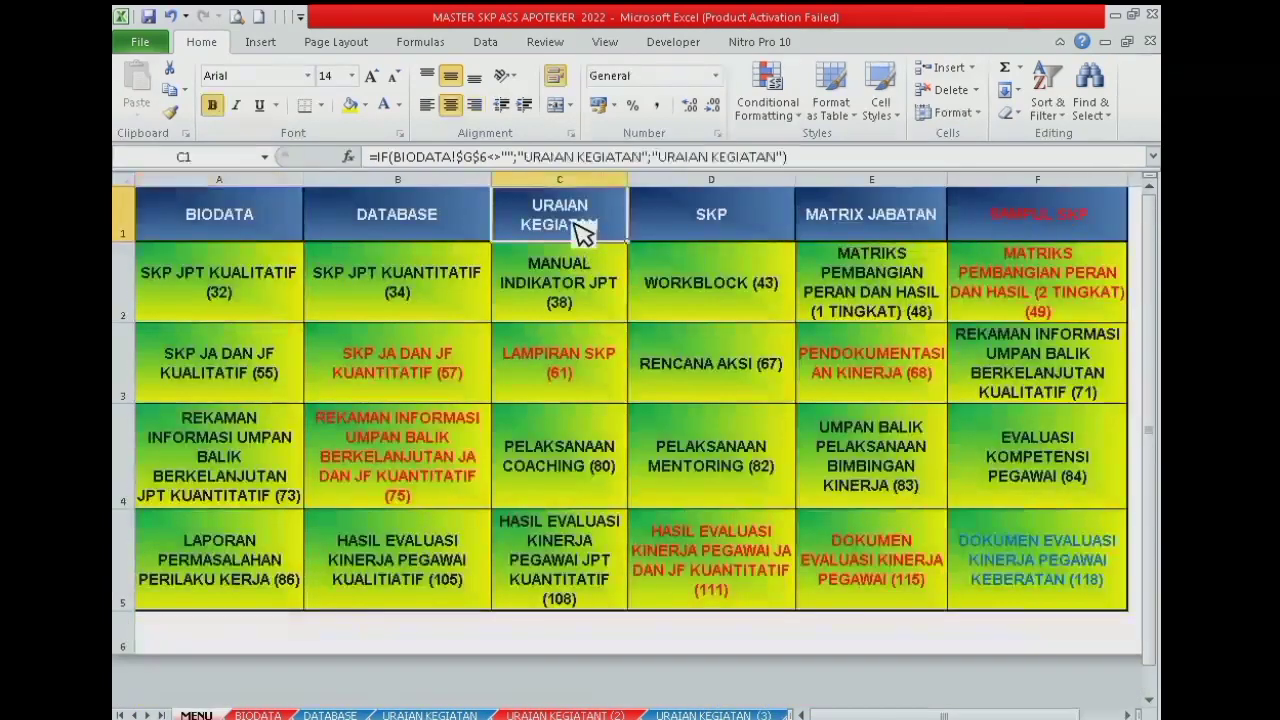
pyautogui.click(519, 420)
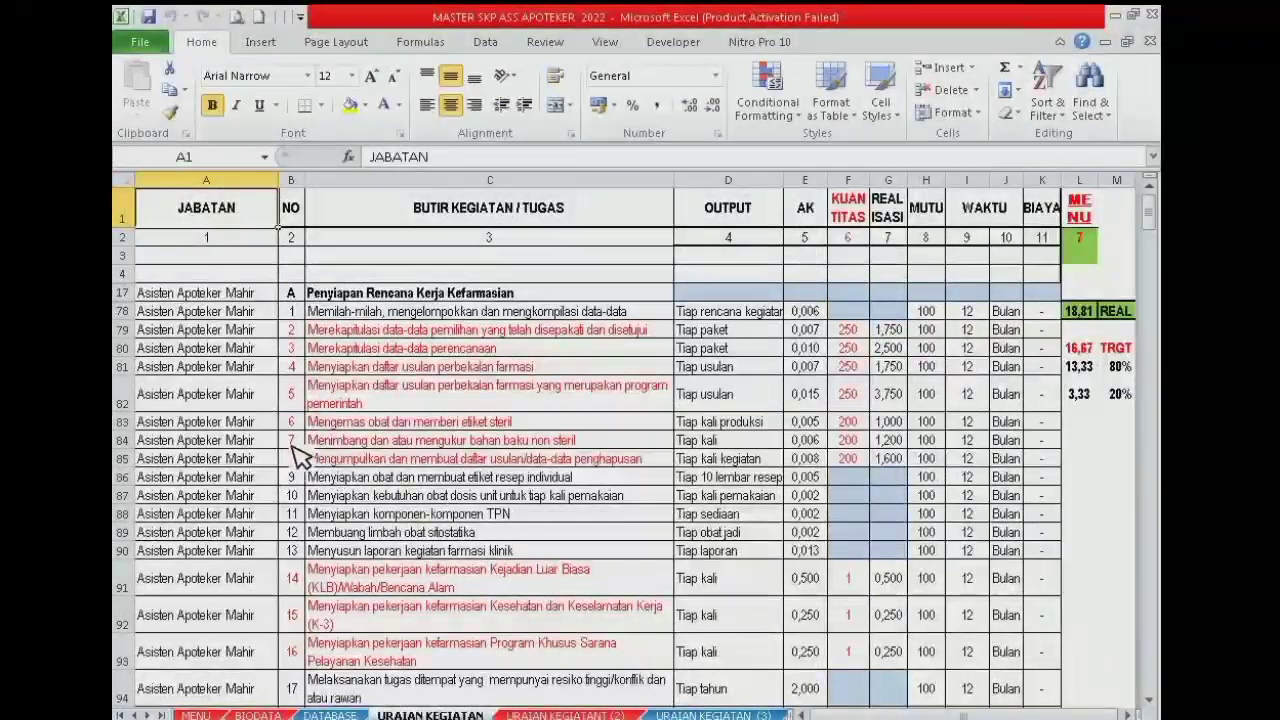
pyautogui.moveTo(300, 480); pyautogui.dragTo(298, 494)
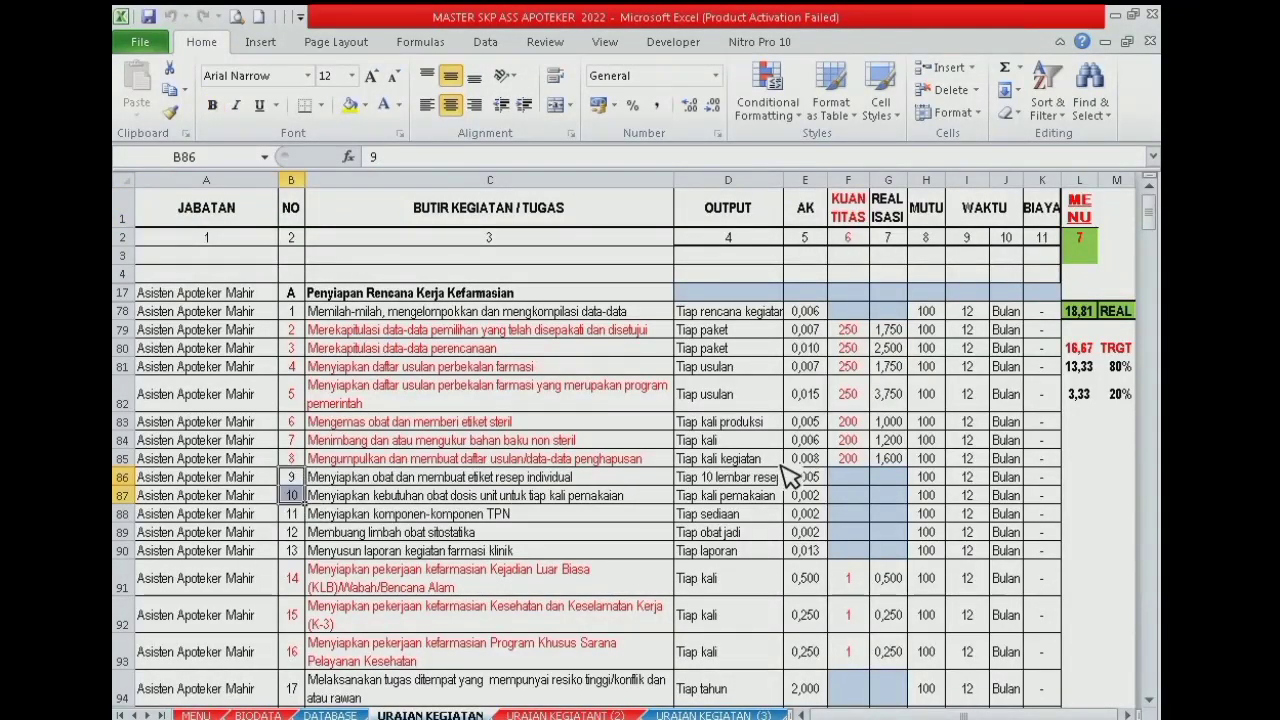
pyautogui.click(849, 480)
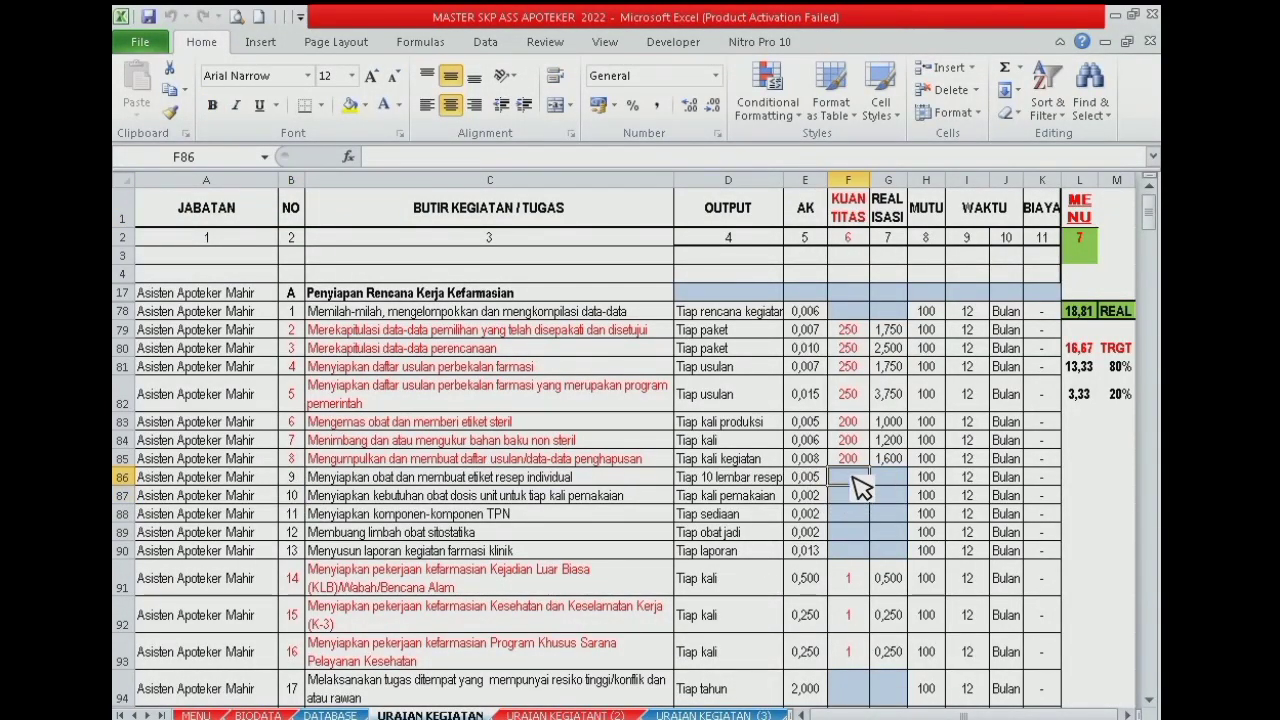
pyautogui.write('150')
pyautogui.press('Return')
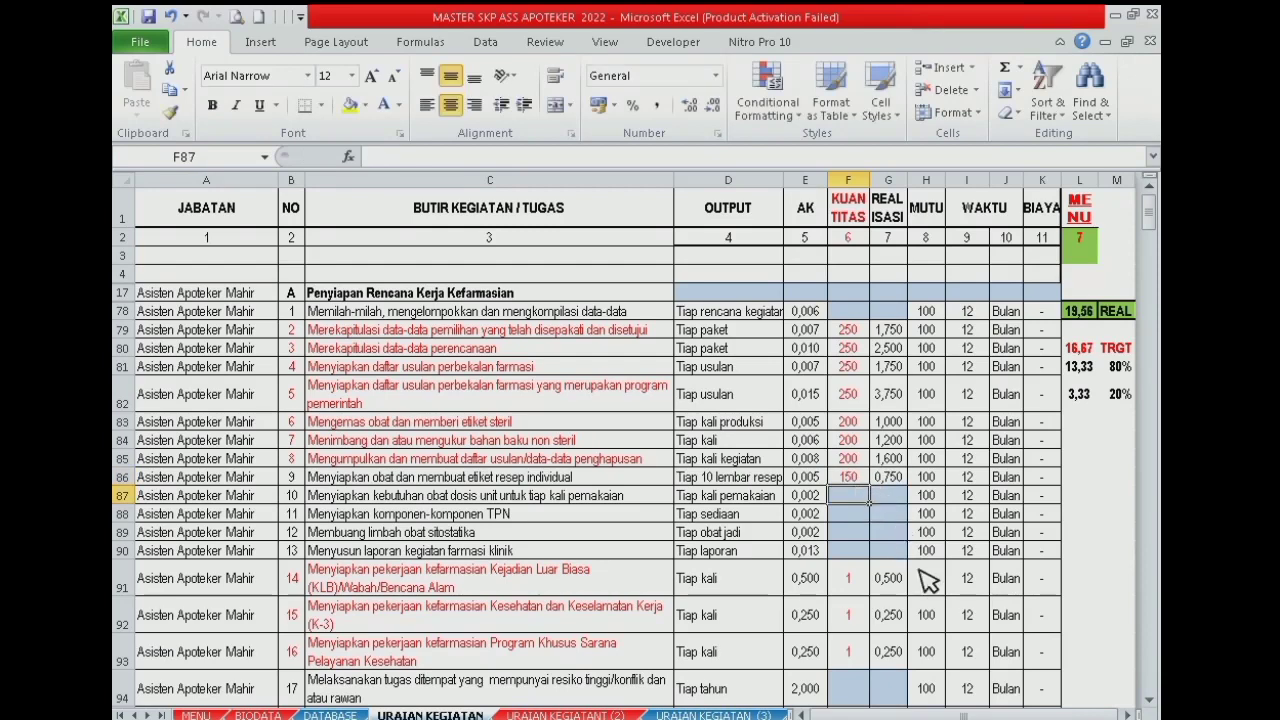
pyautogui.write('20')
pyautogui.press('Return')
pyautogui.click(864, 492)
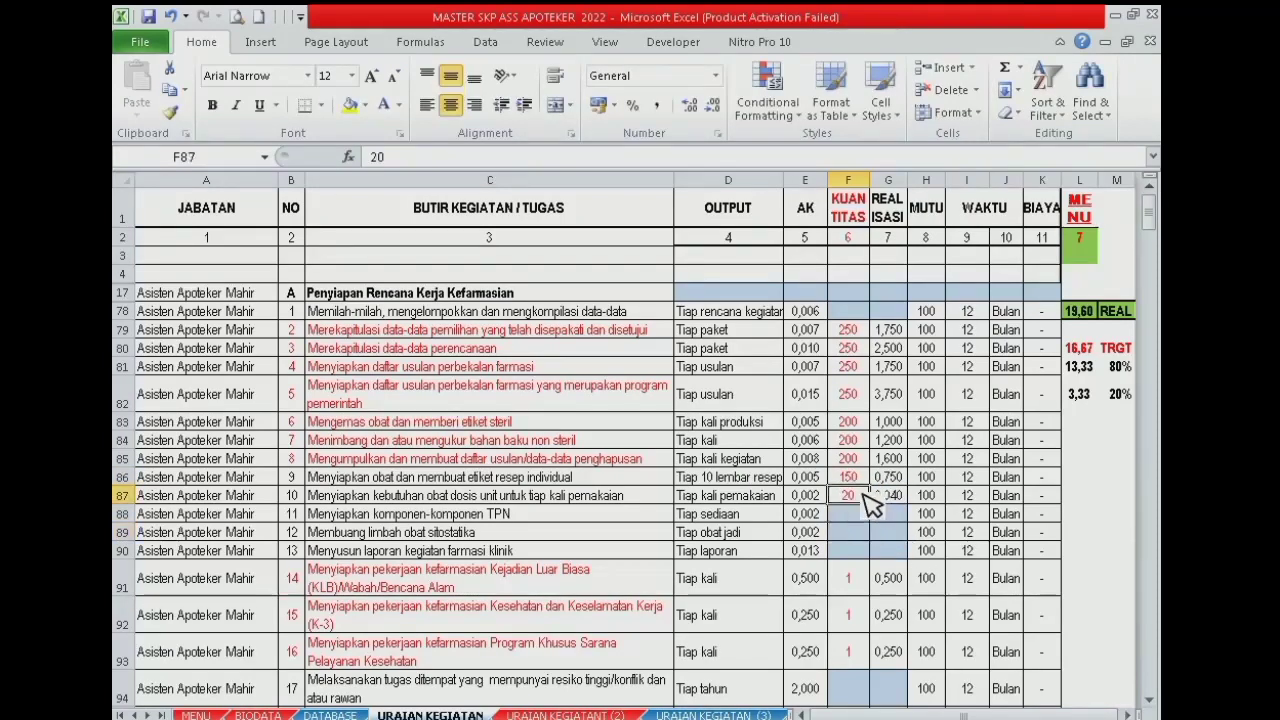
pyautogui.write('200')
pyautogui.press('Return')
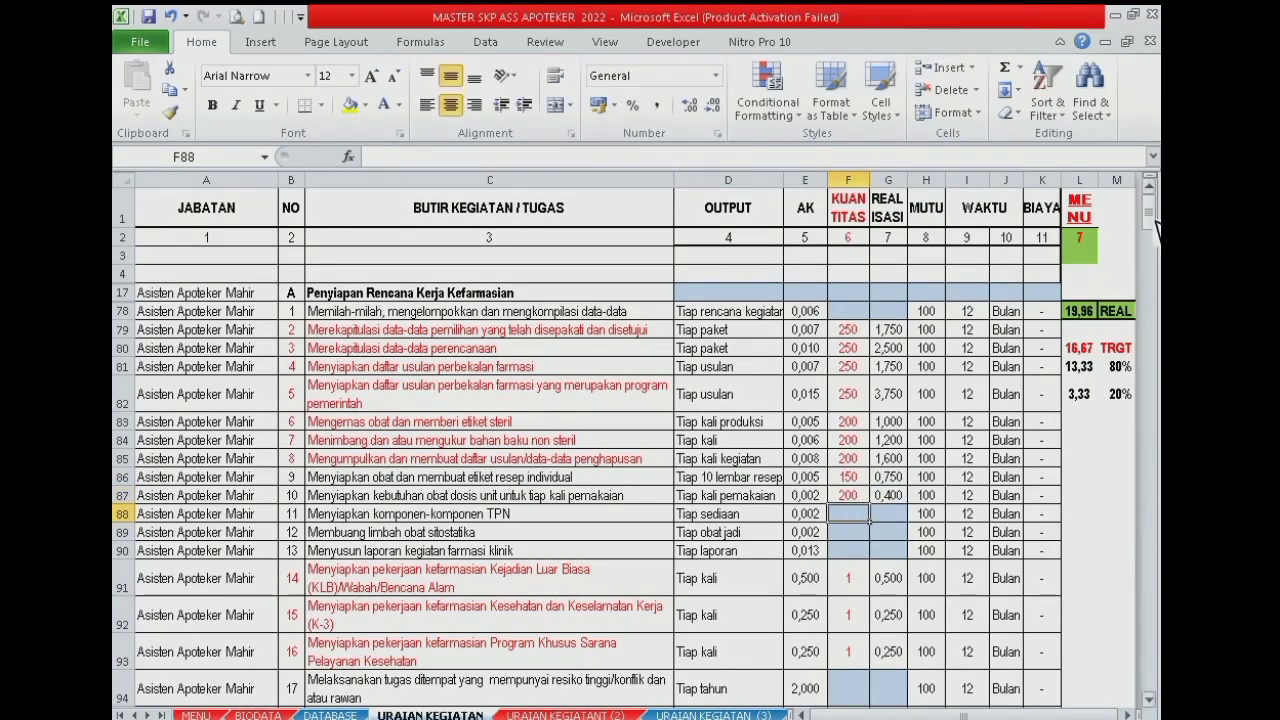
# Step: Reopen the SKP sheet and verify the activity numbers and target quantities in rows 18 and 19
pyautogui.click(1090, 226)
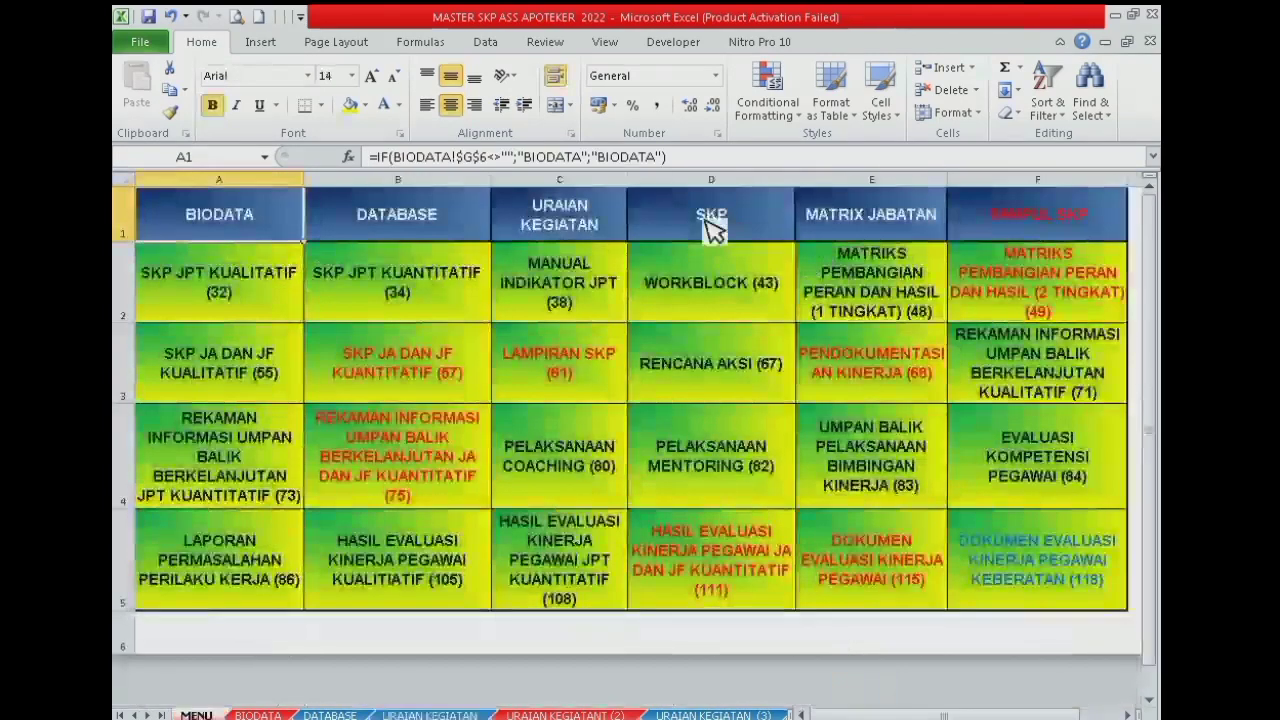
pyautogui.click(722, 218)
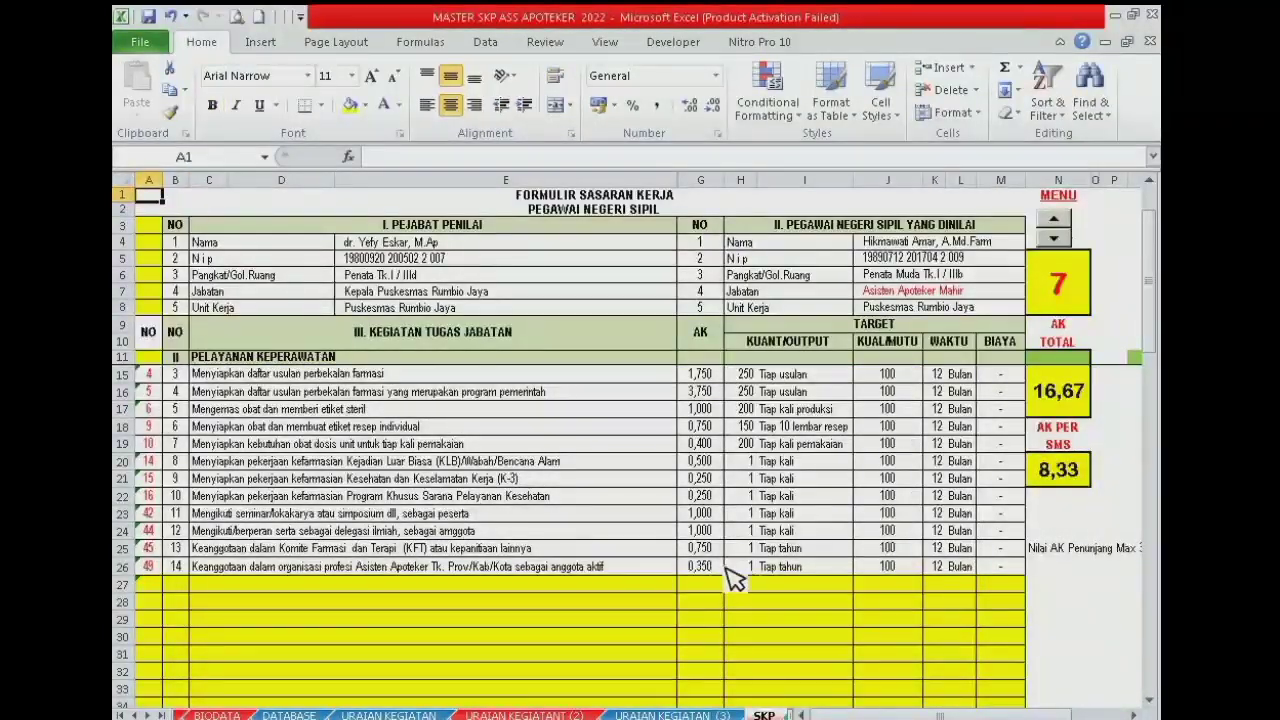
pyautogui.moveTo(148, 426)
pyautogui.mouseDown()
pyautogui.moveTo(148, 461)
pyautogui.moveTo(148, 443)
pyautogui.mouseUp()
pyautogui.click(745, 426)
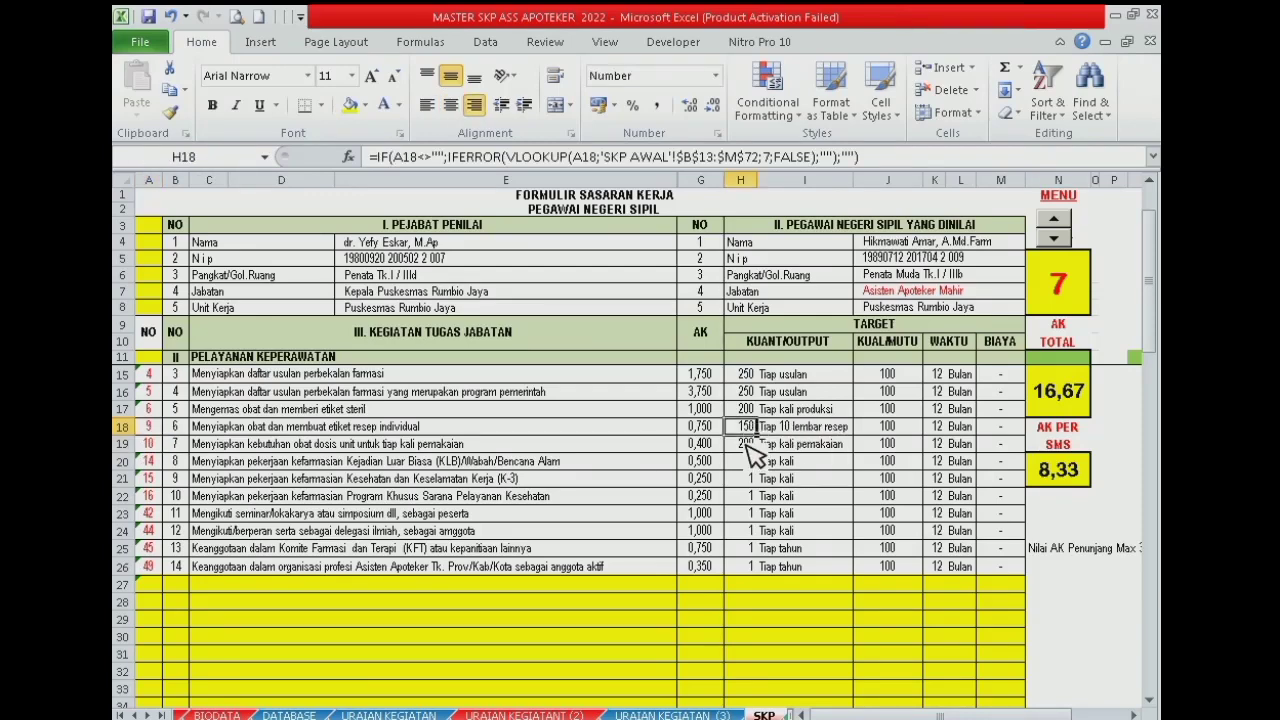
pyautogui.scroll(1, 755, 458)
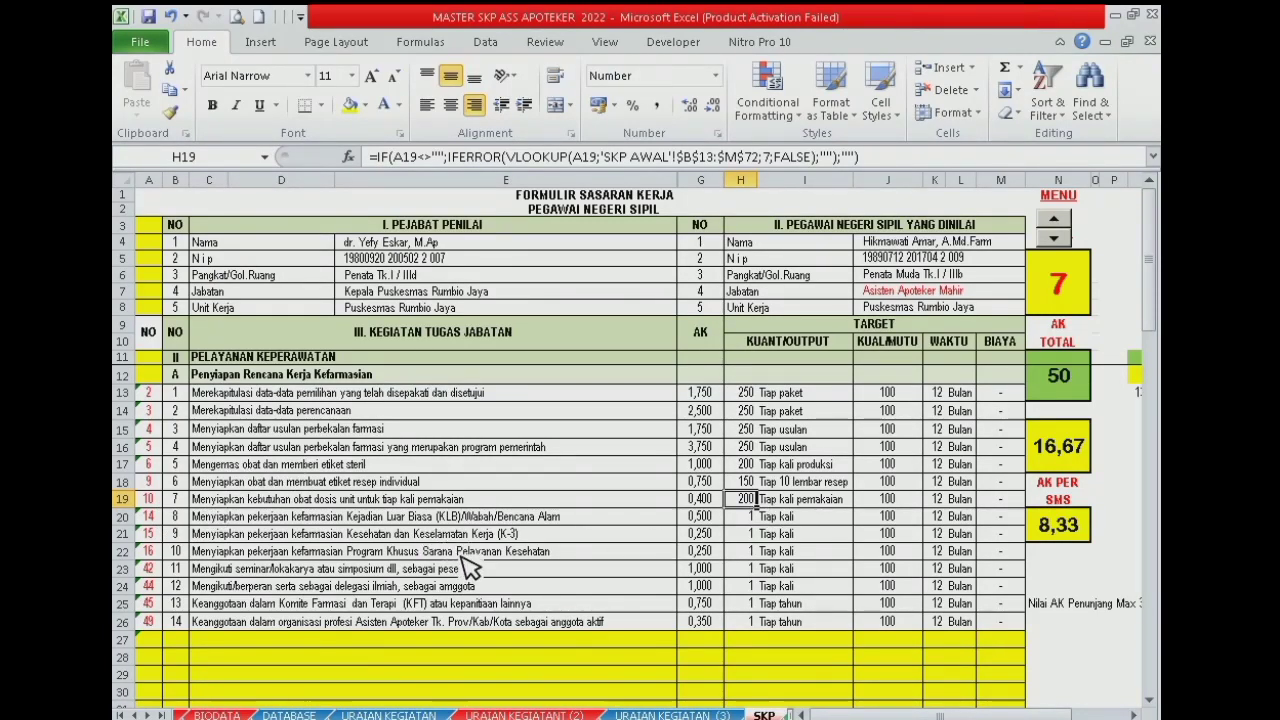
# Step: Review the full activity list and its target quantities on the SKP form down to the unused rows
pyautogui.scroll(-2, 317, 572)
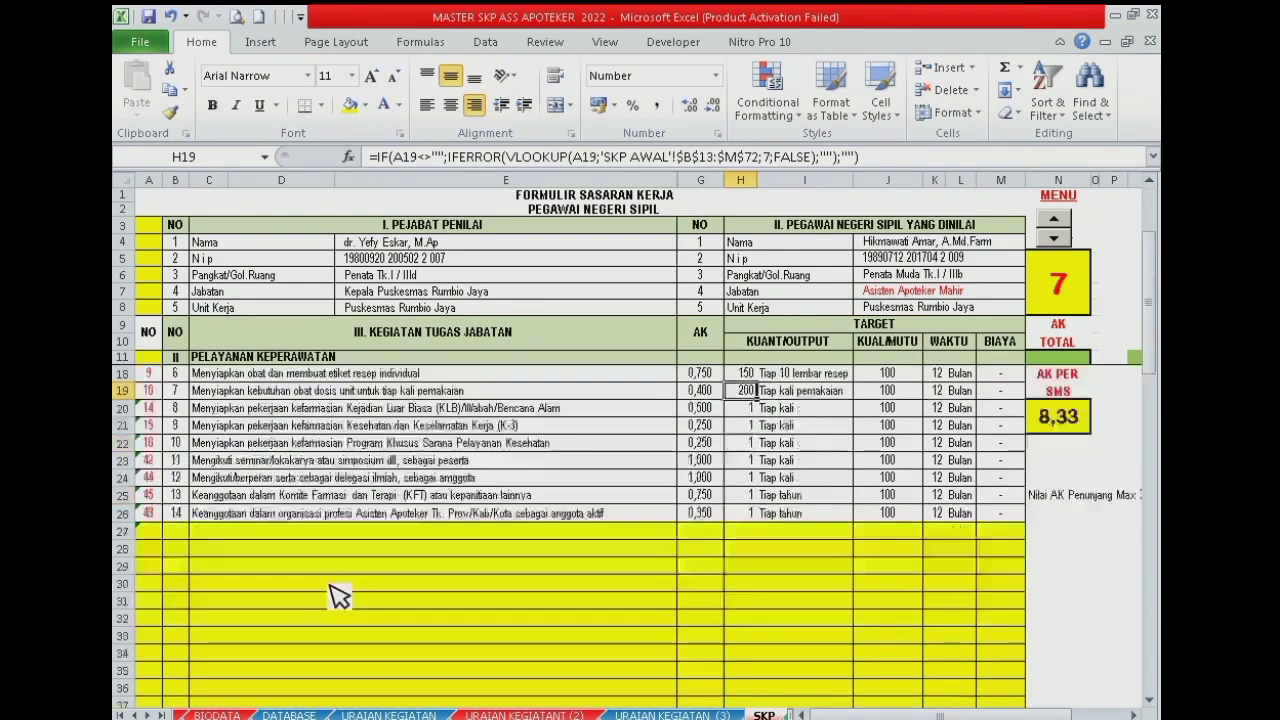
pyautogui.scroll(-2, 323, 578)
pyautogui.scroll(4, 323, 575)
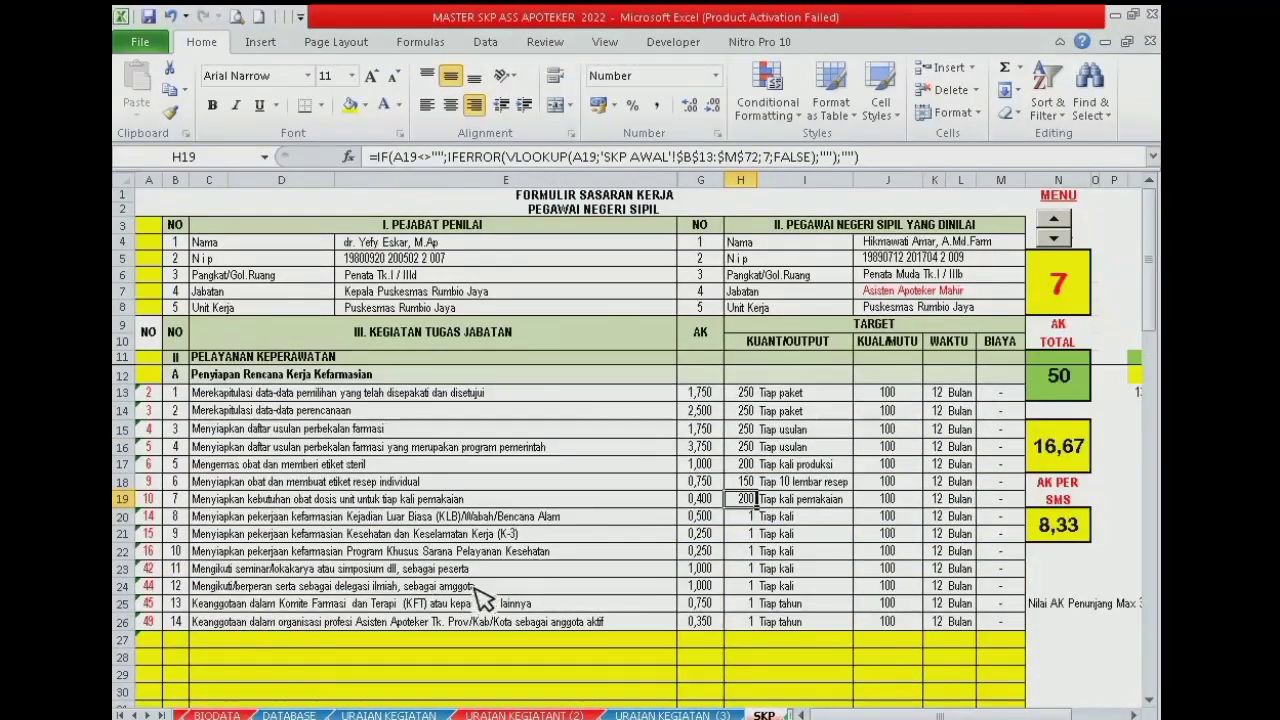
pyautogui.scroll(-1, 320, 640)
pyautogui.scroll(1, 349, 617)
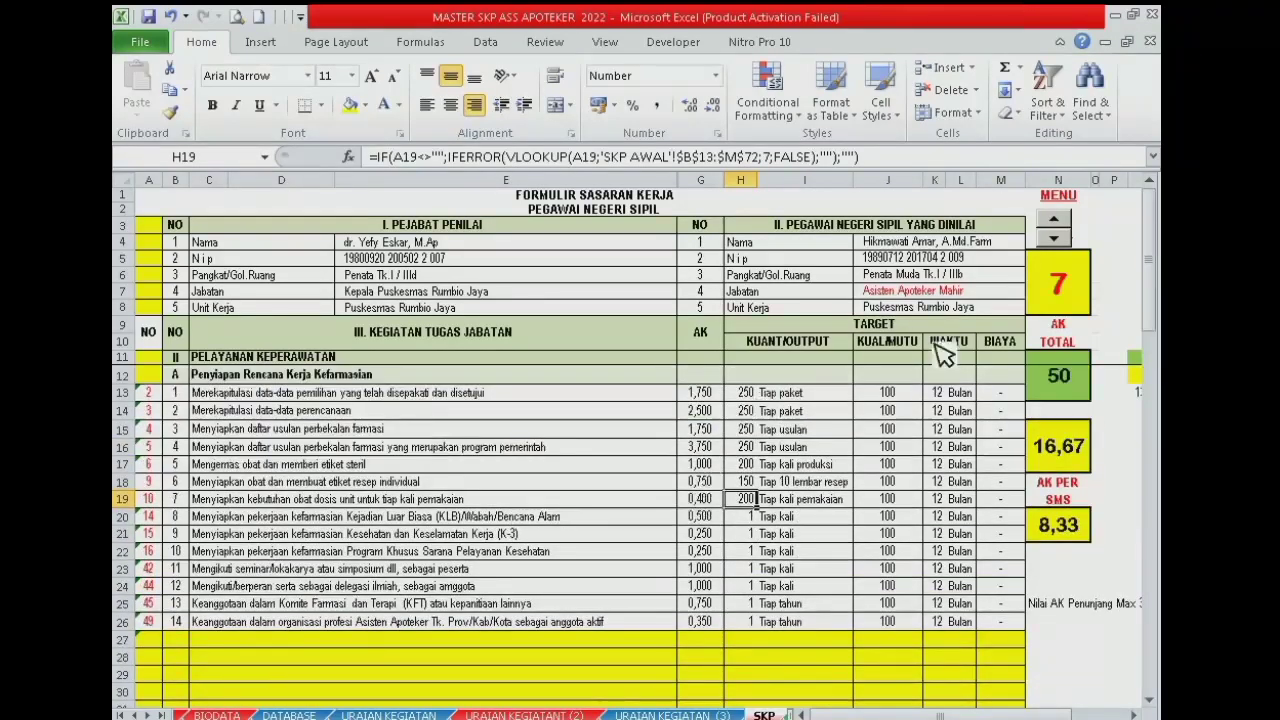
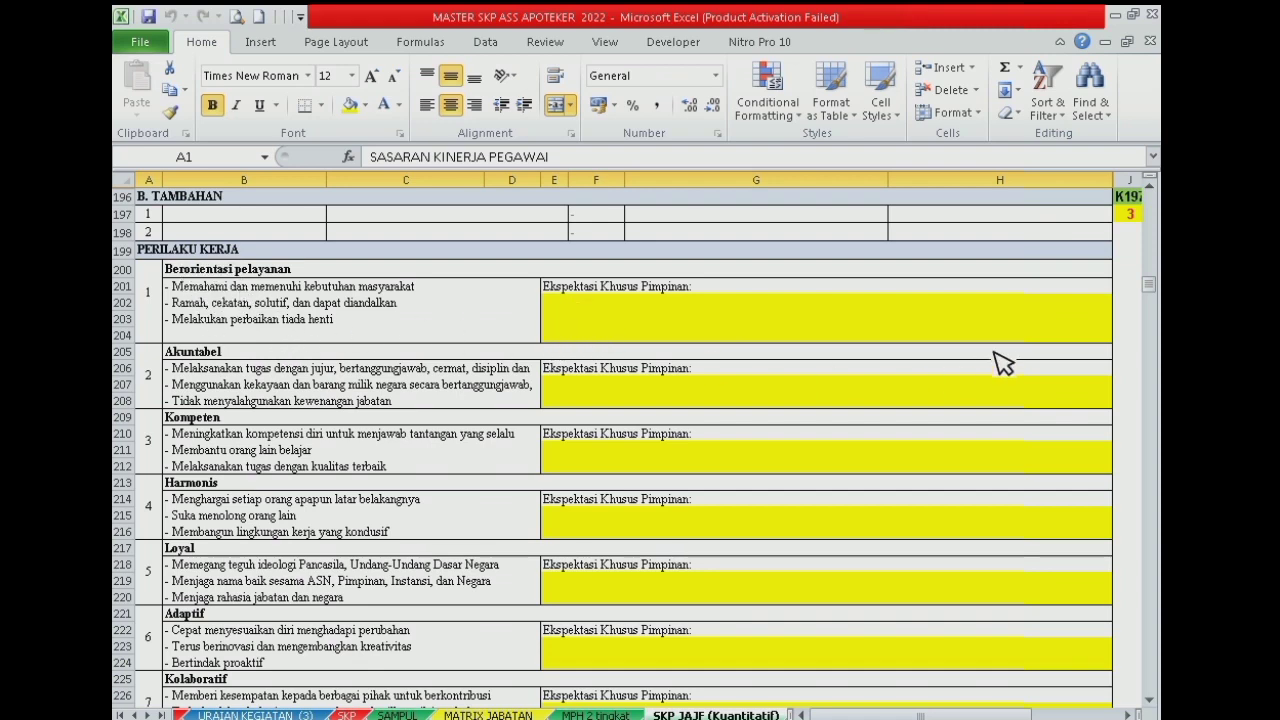
# Step: Examine the last filled activities and the empty rows beneath activity 14 on the SKP JAJF (Kuantitatif) sheet
pyautogui.click(965, 328)
pyautogui.scroll(20, 1050, 322)
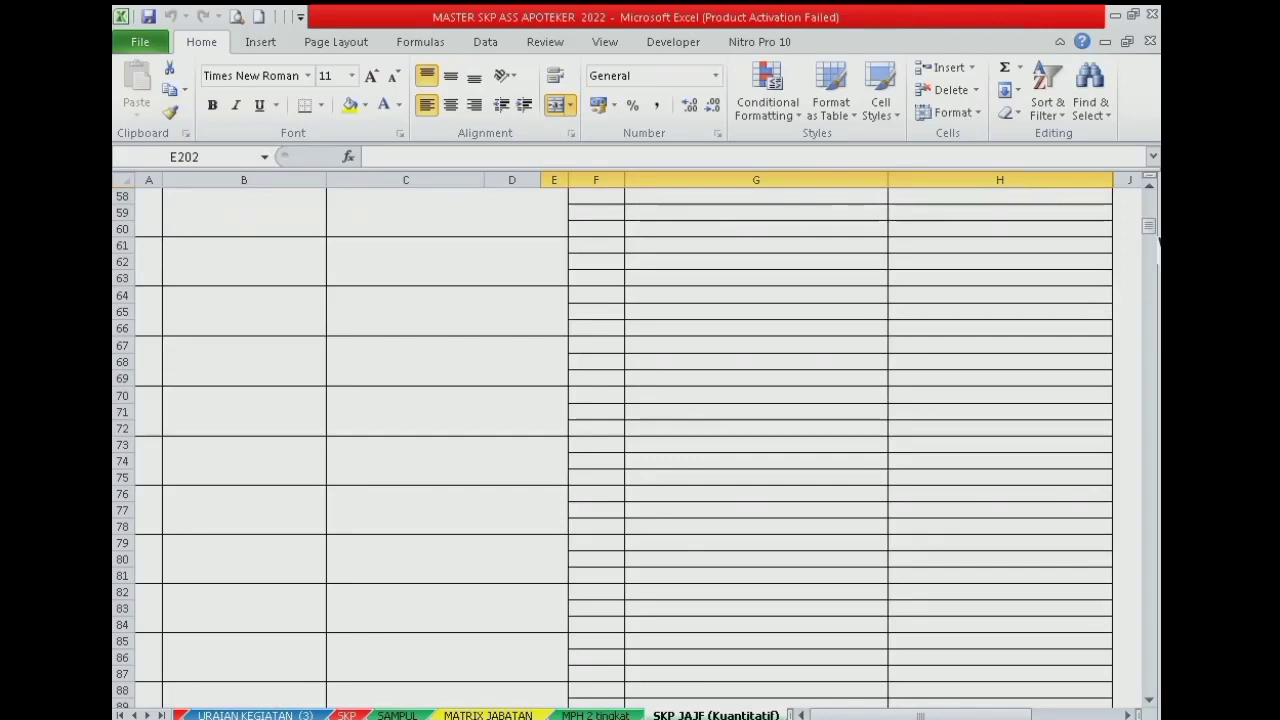
pyautogui.scroll(5, 868, 295)
pyautogui.scroll(-5, 606, 577)
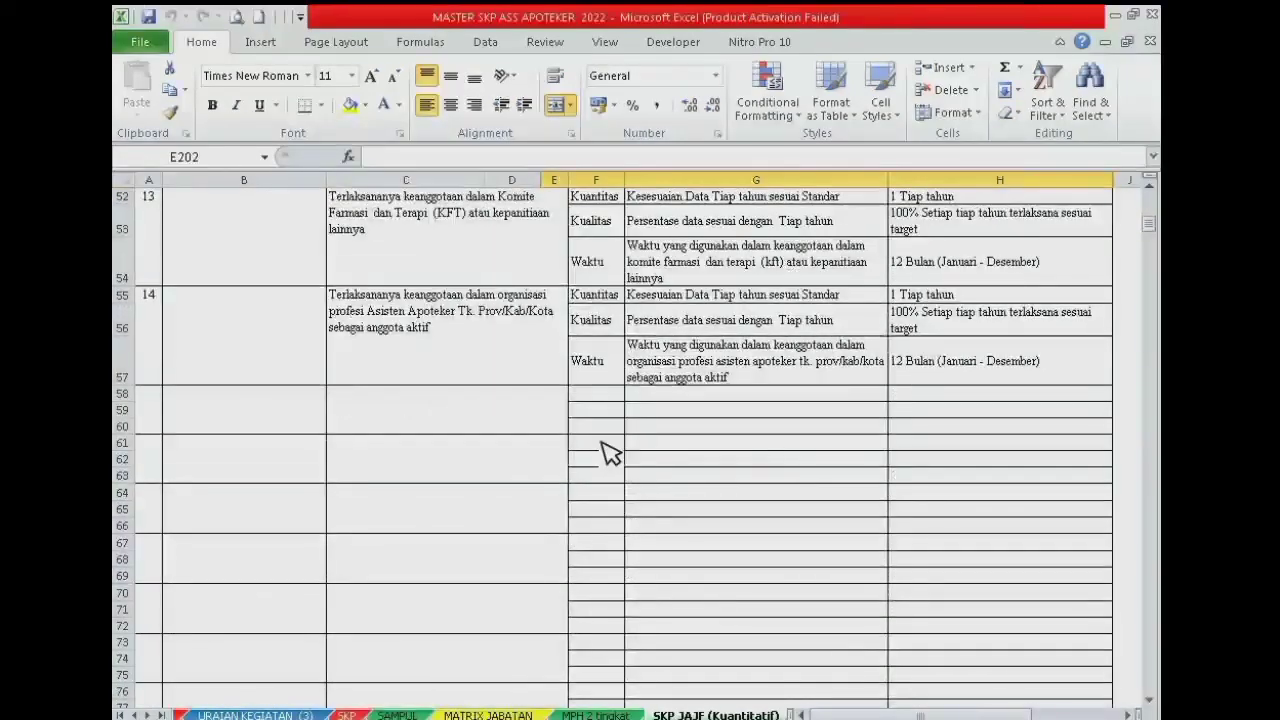
pyautogui.click(600, 468)
pyautogui.scroll(-3, 660, 478)
pyautogui.scroll(-2, 745, 485)
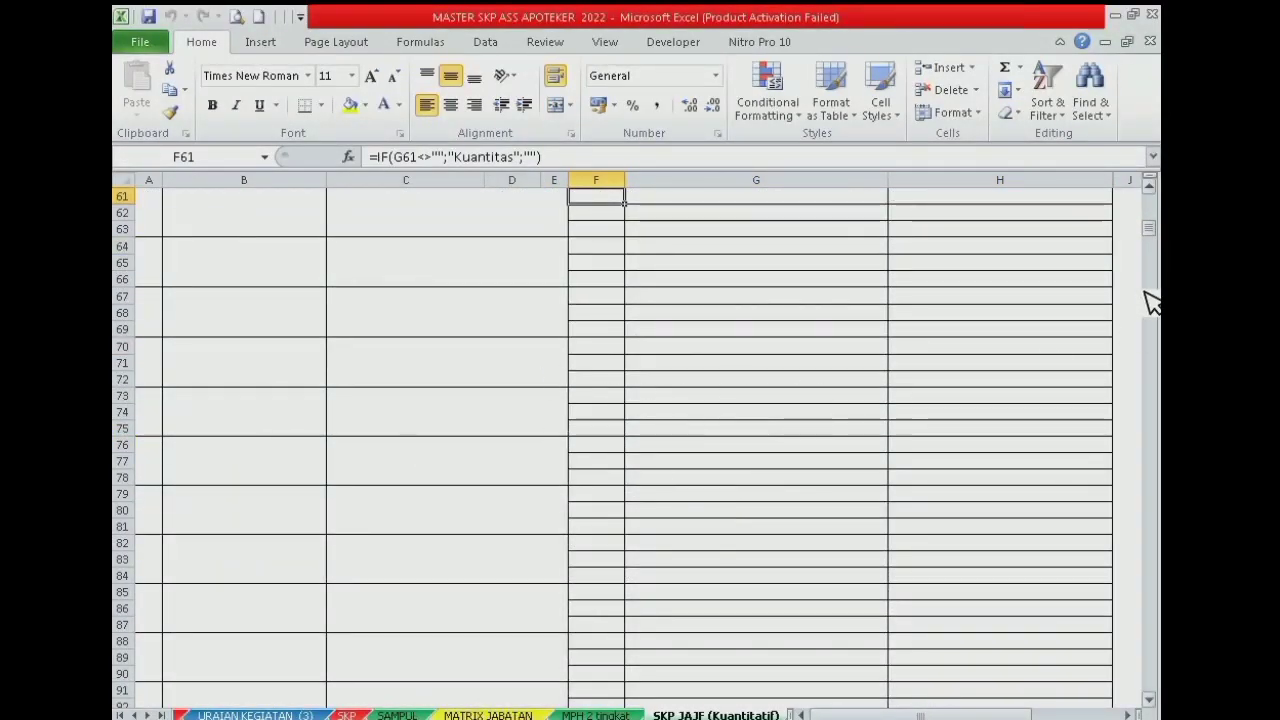
# Step: Set the Berorientasi pelayanan leadership expectation in E202 to "Melaksanakan tugas dengan jujur, bertanggungjawab, cermat, disiplin dan berintegritas tinggi"
pyautogui.moveTo(1152, 238); pyautogui.dragTo(1154, 286)
pyautogui.click(930, 318)
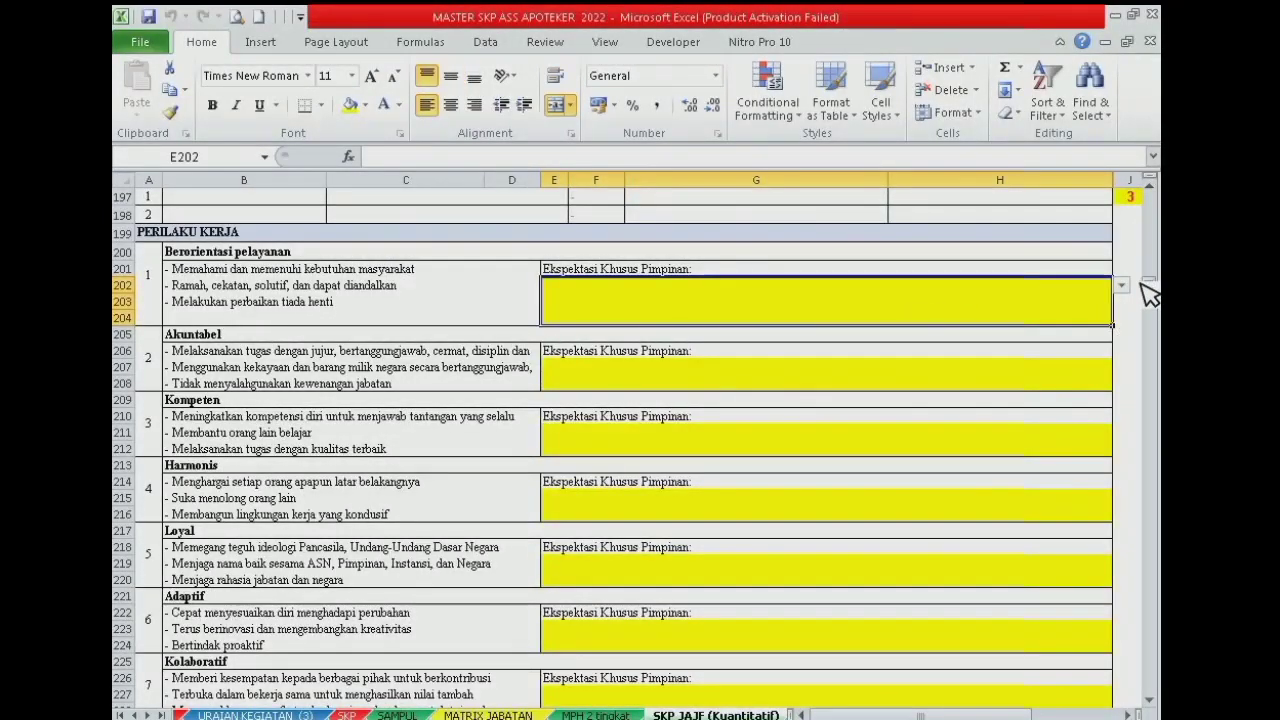
pyautogui.click(1121, 285)
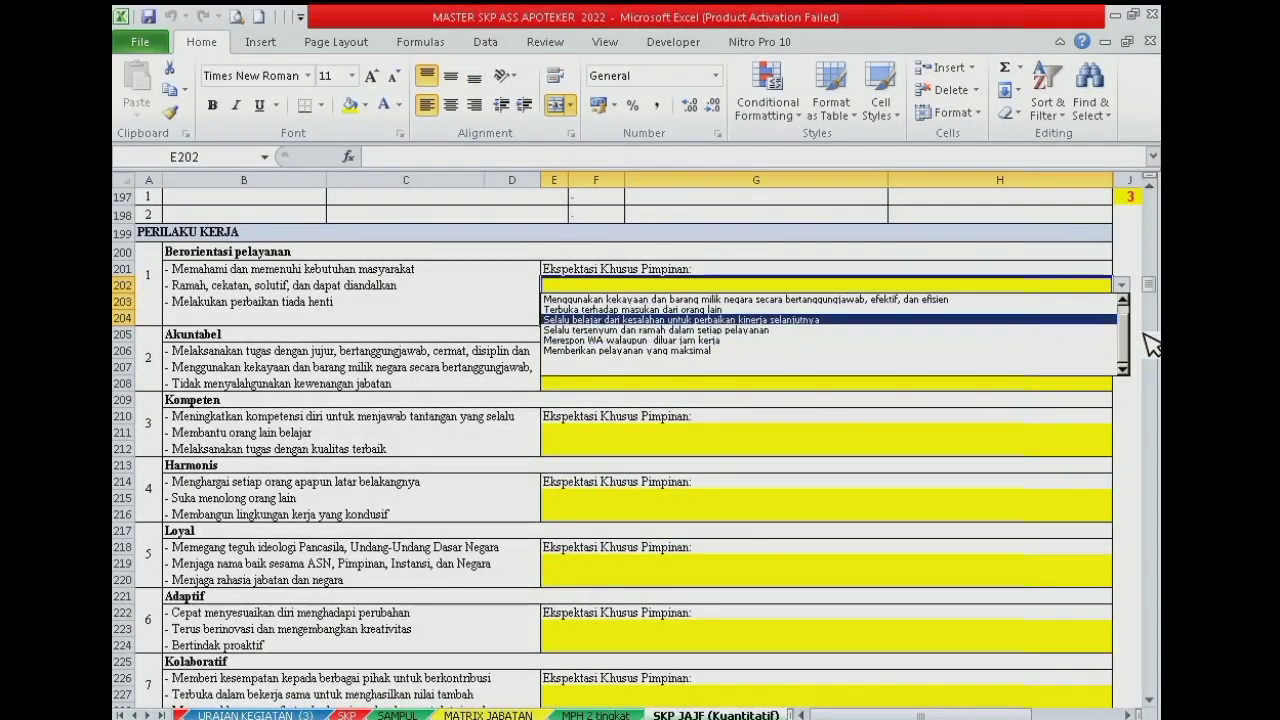
pyautogui.scroll(1, 1130, 346)
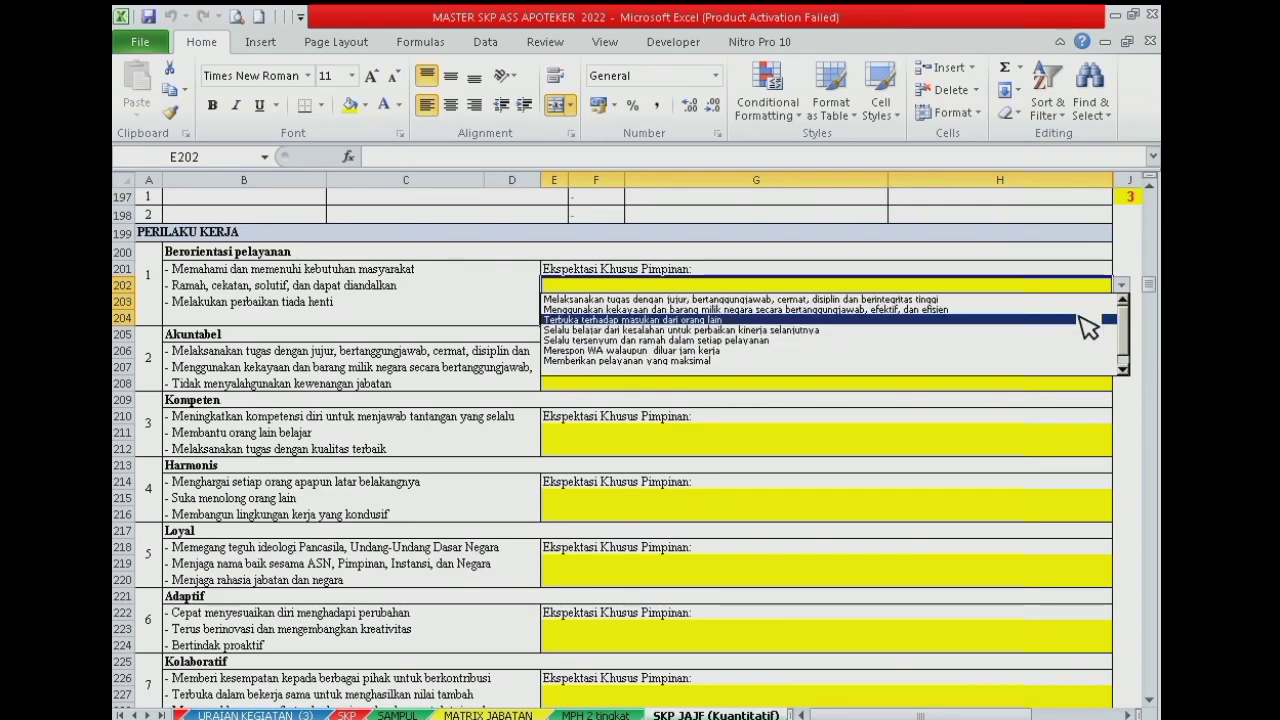
pyautogui.click(592, 300)
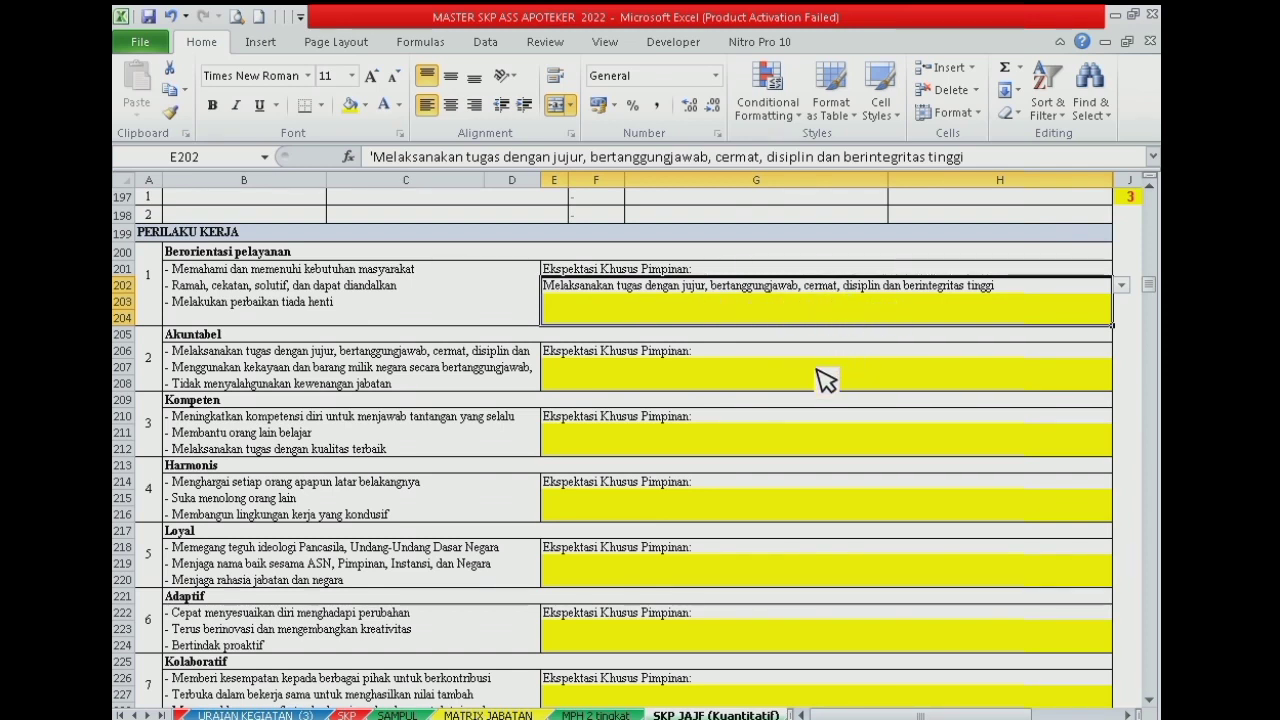
# Step: Set the Akuntabel leadership expectation in E207 to "Tidak menyalahgunakan kewenangan jabatan"
pyautogui.click(188, 338)
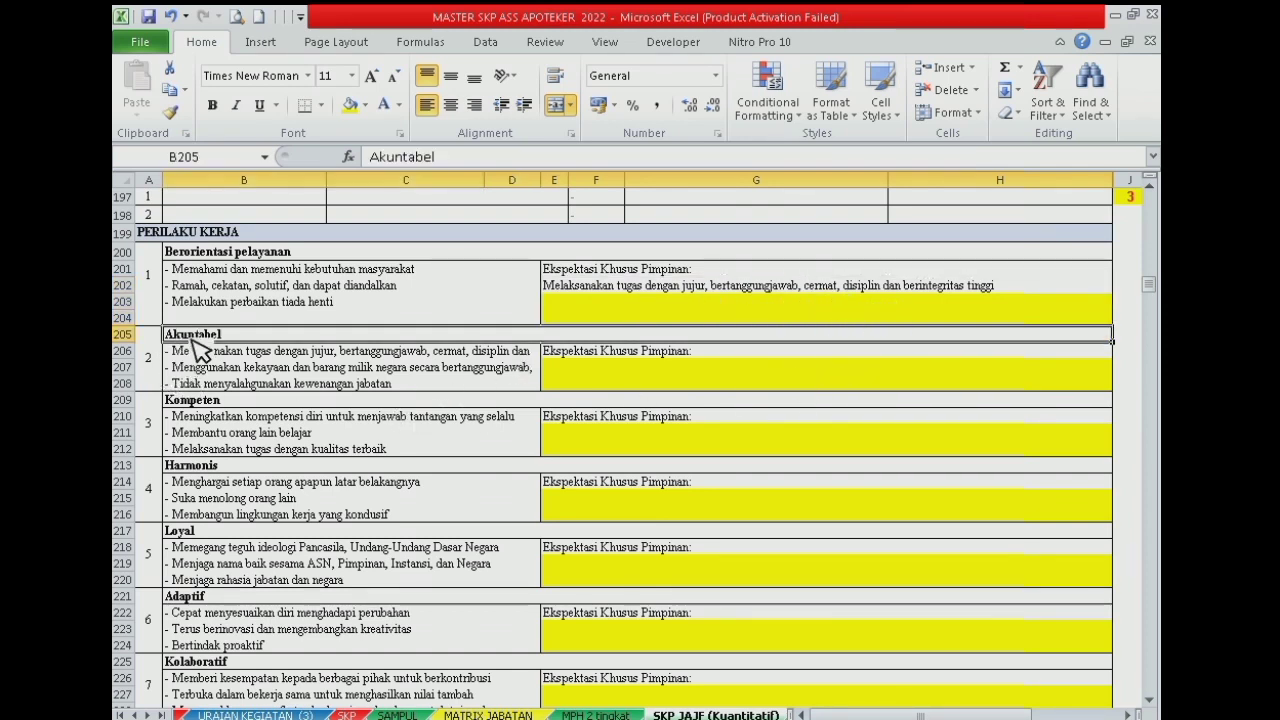
pyautogui.click(646, 375)
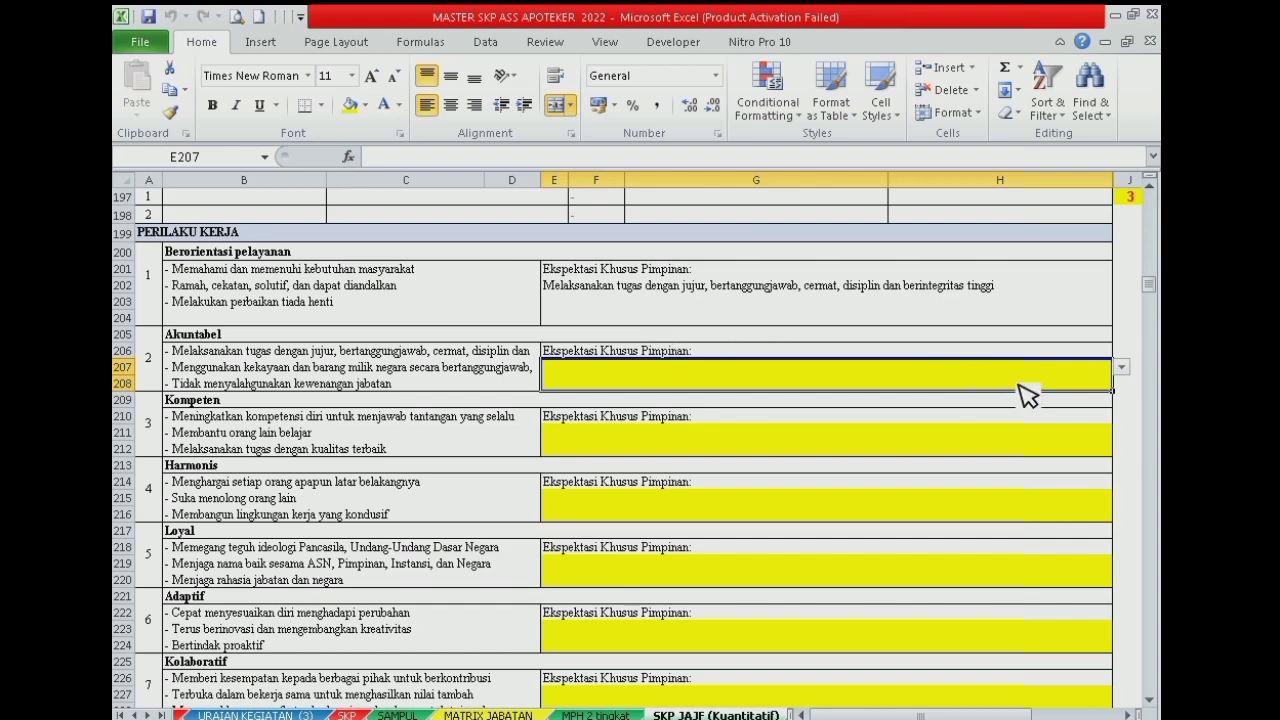
pyautogui.click(1122, 367)
pyautogui.scroll(2, 960, 384)
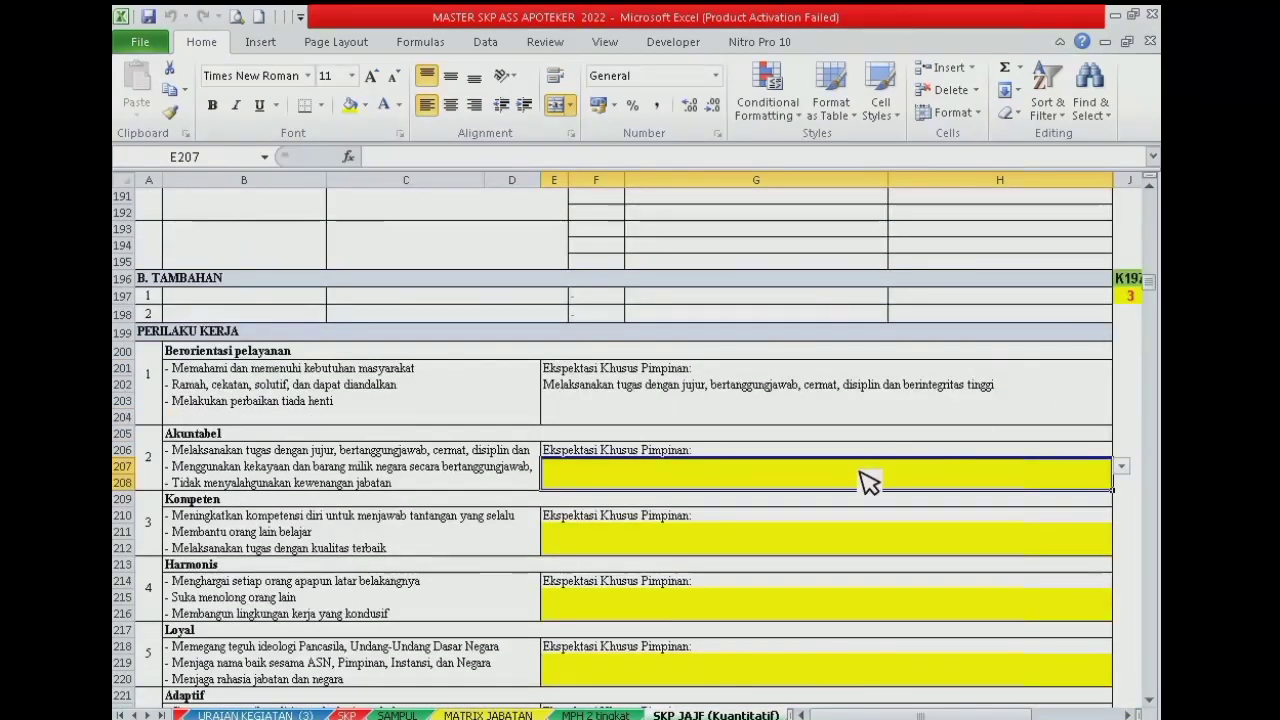
pyautogui.scroll(-1, 868, 482)
pyautogui.click(1122, 417)
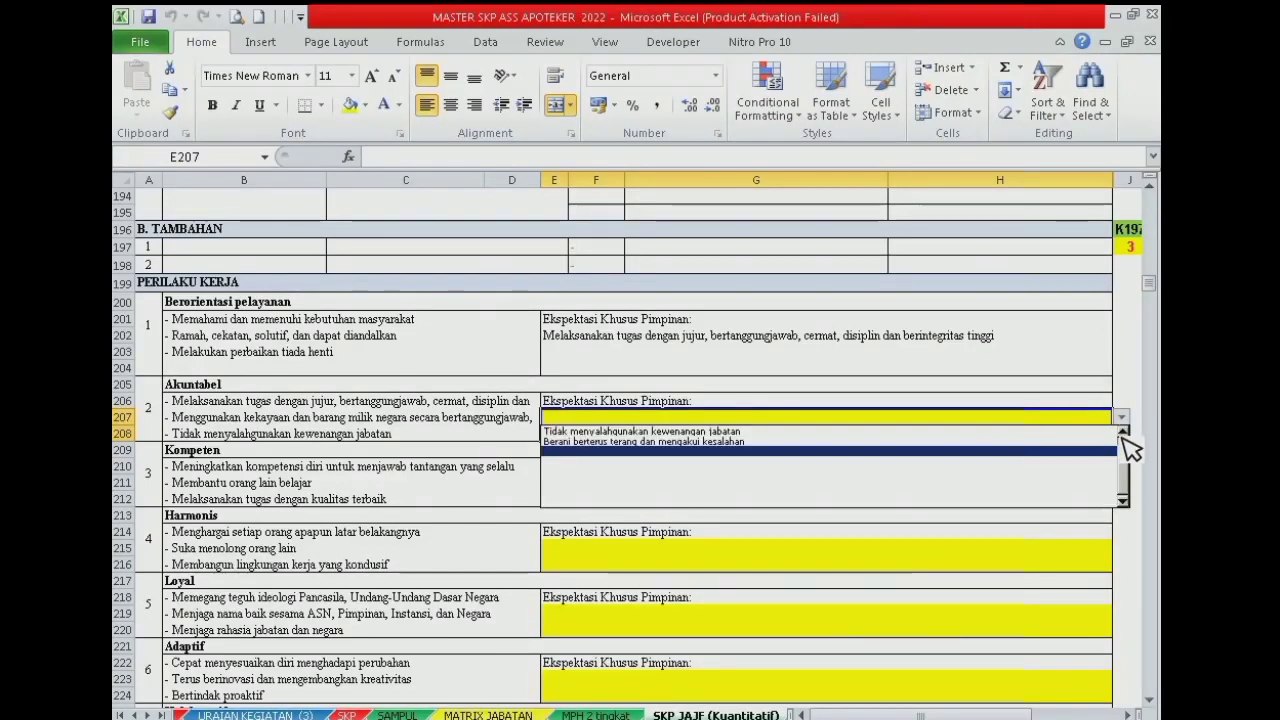
pyautogui.moveTo(1130, 448)
pyautogui.mouseDown()
pyautogui.moveTo(1134, 486)
pyautogui.moveTo(1129, 444)
pyautogui.mouseUp()
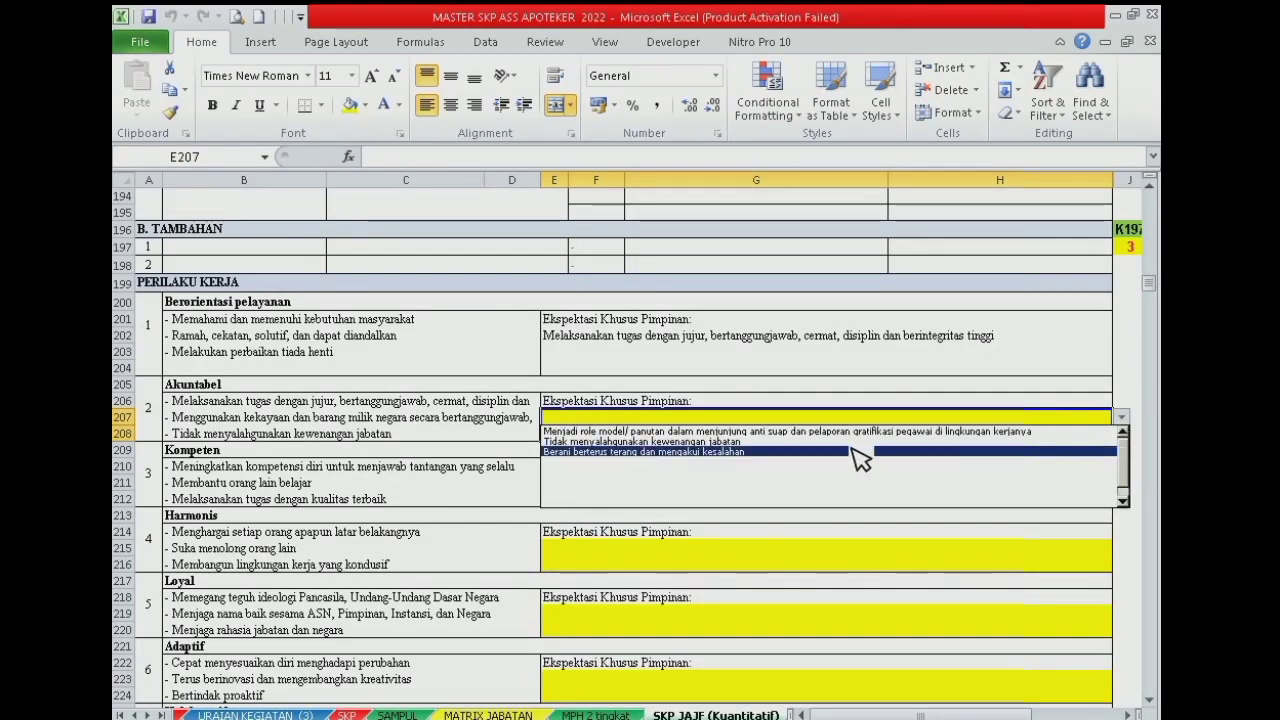
pyautogui.click(640, 441)
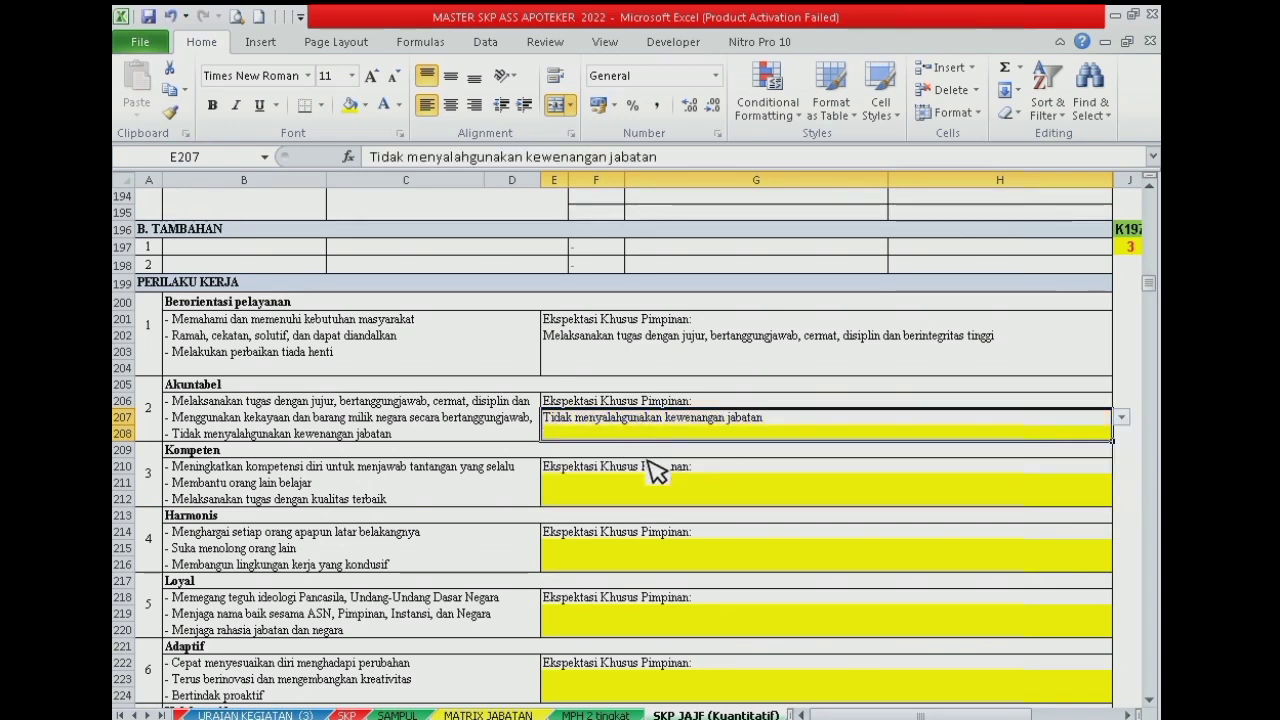
# Step: Set the Kompeten leadership expectation in E211 to "Terus berinovasi dan mengembangkan kreativitas"
pyautogui.click(790, 495)
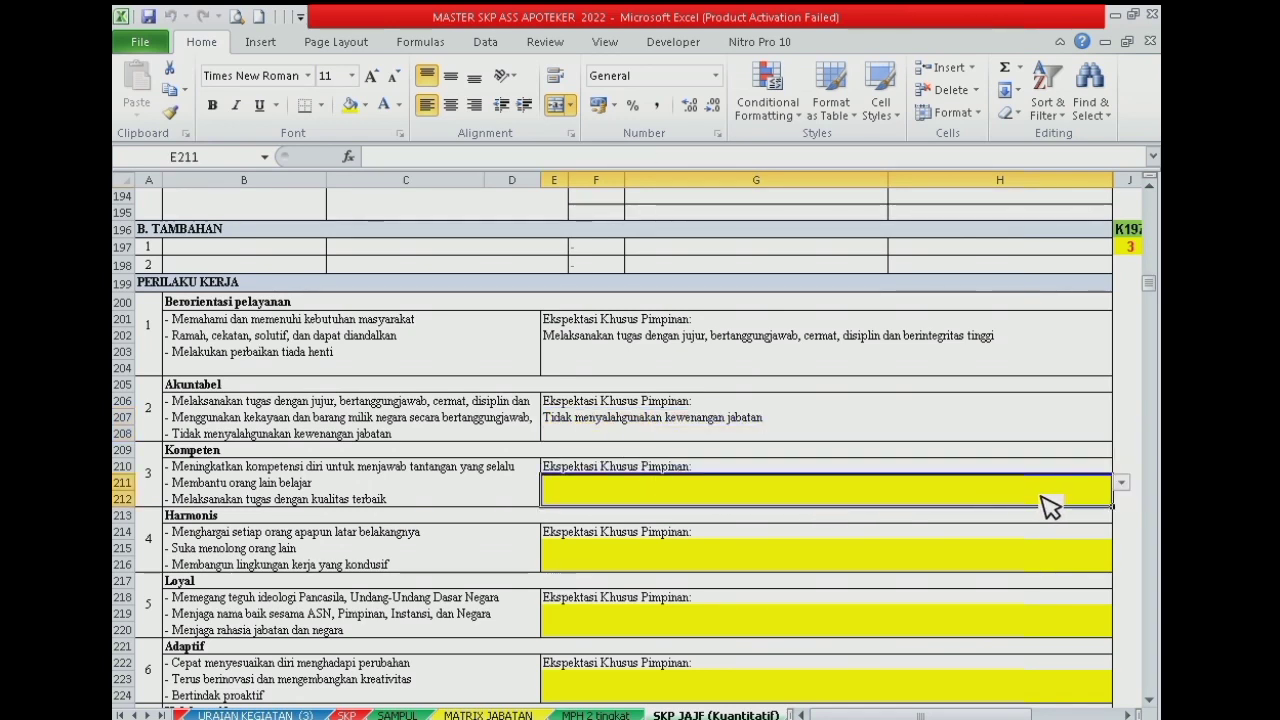
pyautogui.click(1122, 482)
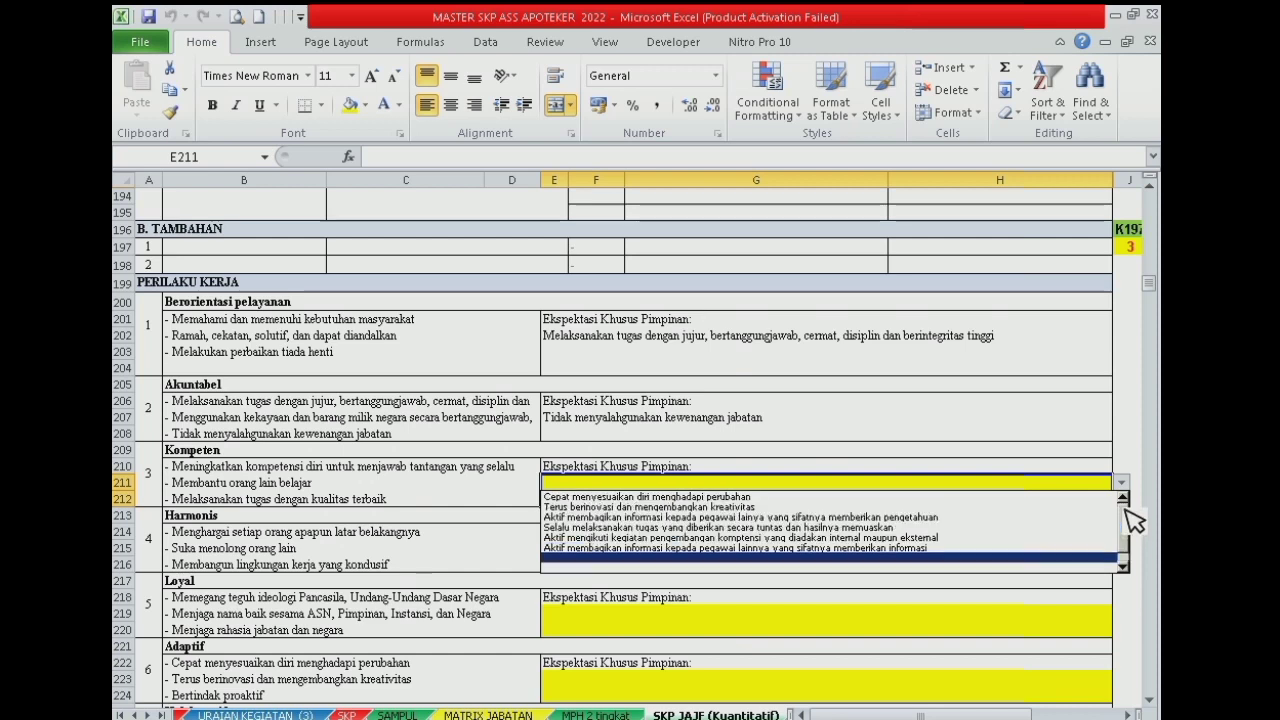
pyautogui.click(760, 507)
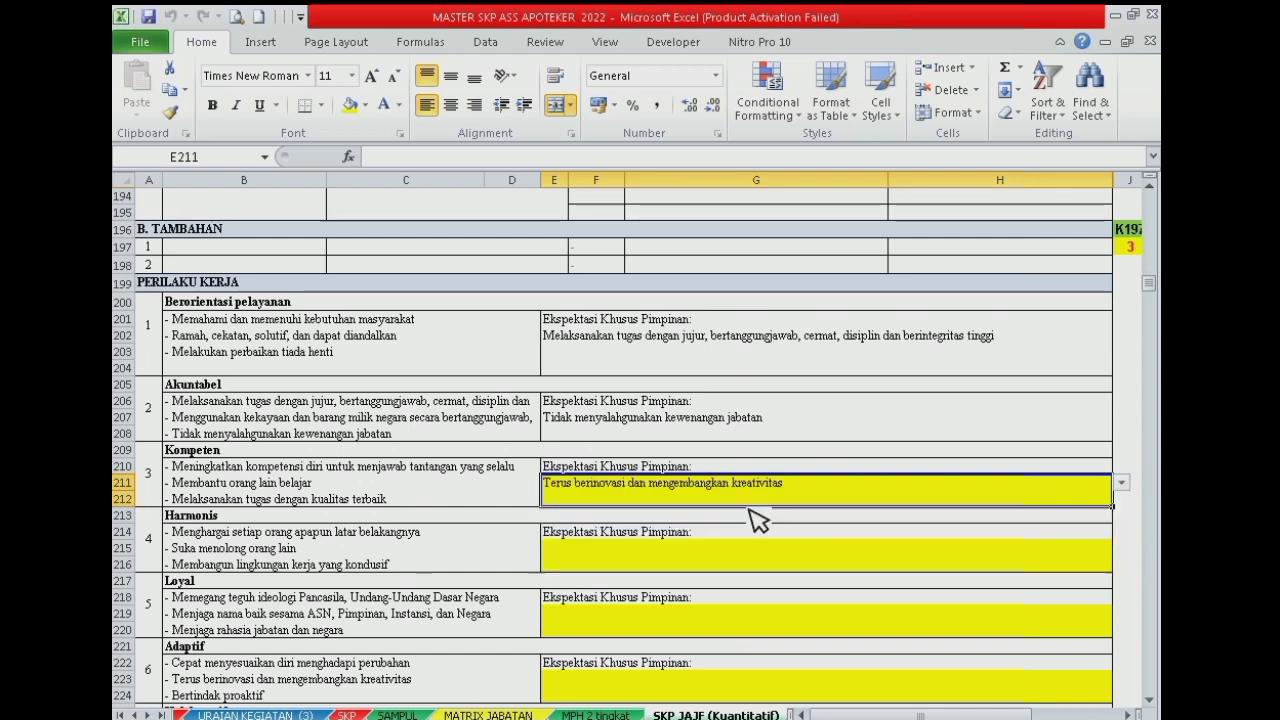
# Step: Set the Harmonis leadership expectation in E215 to "Selalu memberikan kesempatan yang sama serta bersikap adil kepada setiap pegawai untuk mendapat pengembangan komptensi"
pyautogui.click(1030, 565)
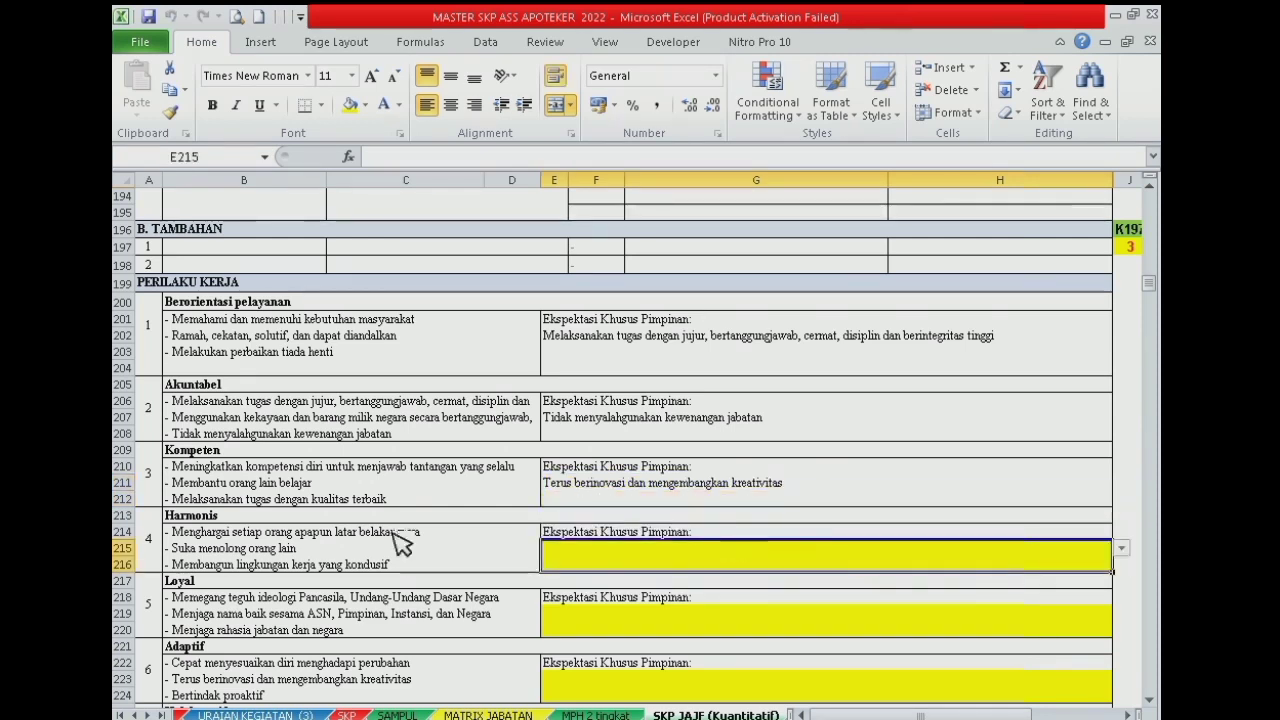
pyautogui.click(1122, 549)
pyautogui.click(1005, 563)
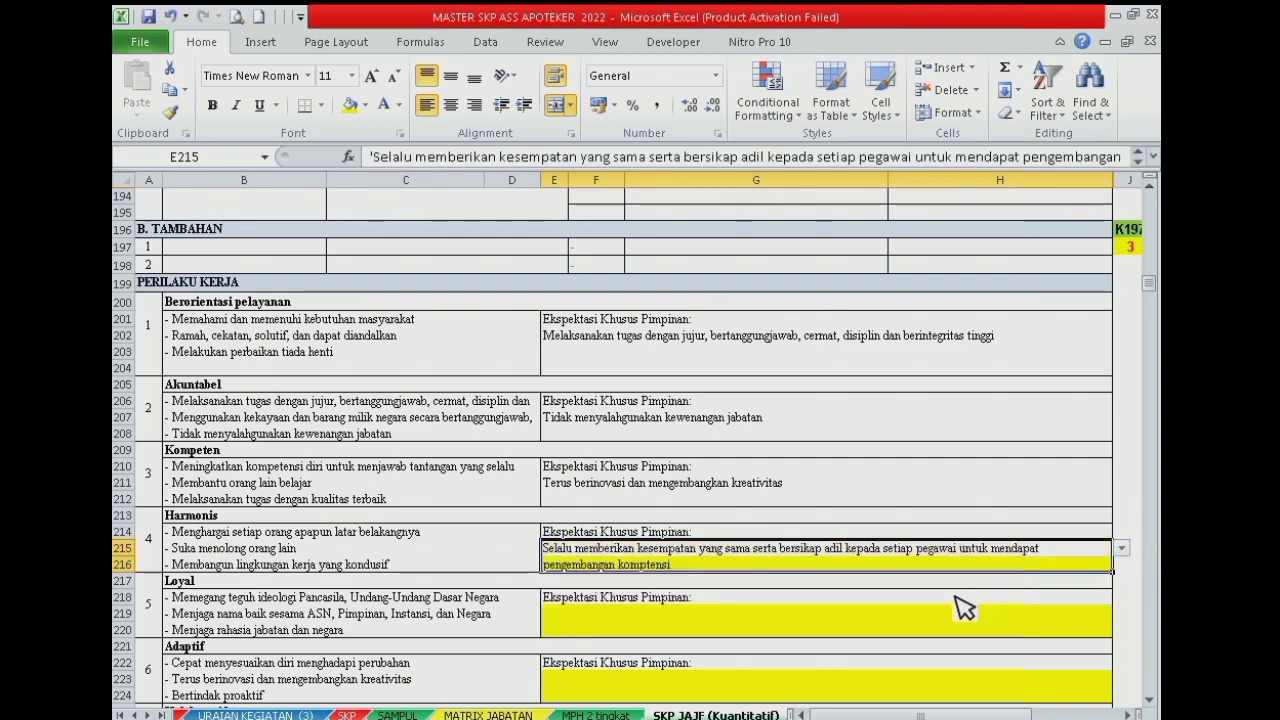
# Step: Set the Loyal leadership expectation in E219 to "Mempercepat proses monitoring dan analisa data guna mendukung peningkatan kualitas dan kinerja unit kerja"
pyautogui.click(740, 637)
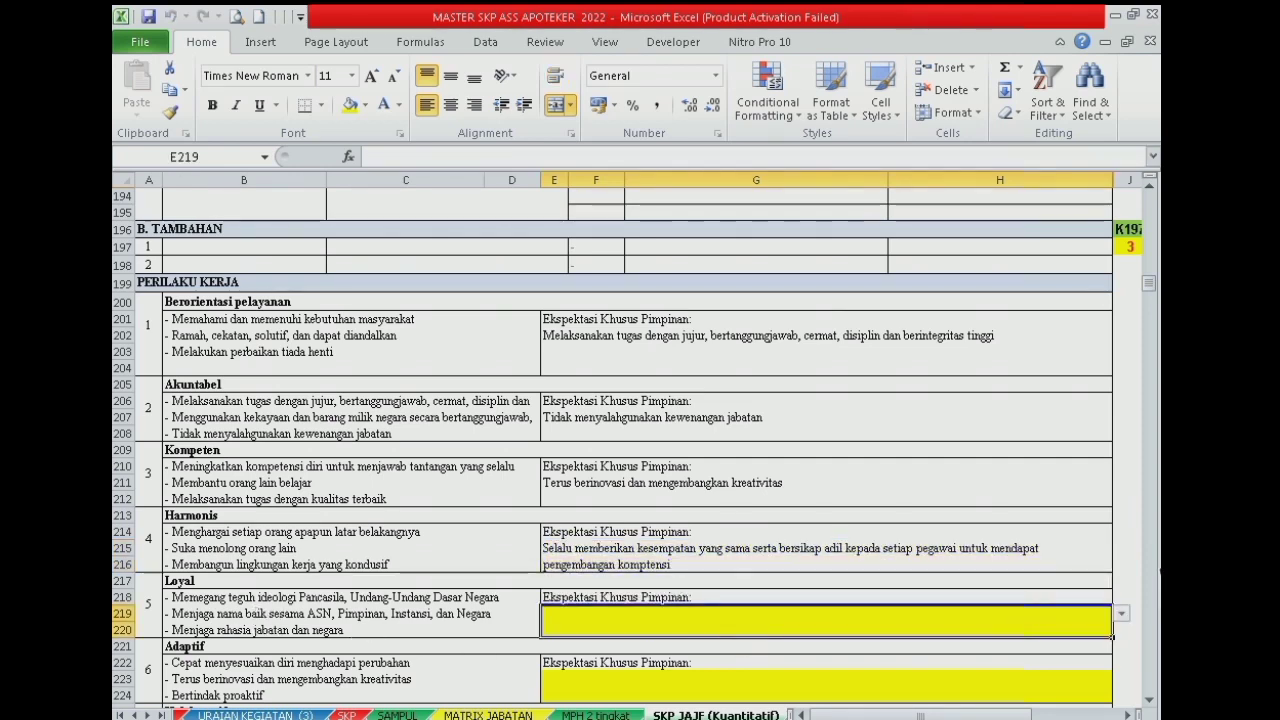
pyautogui.scroll(-2, 266, 620)
pyautogui.click(1123, 510)
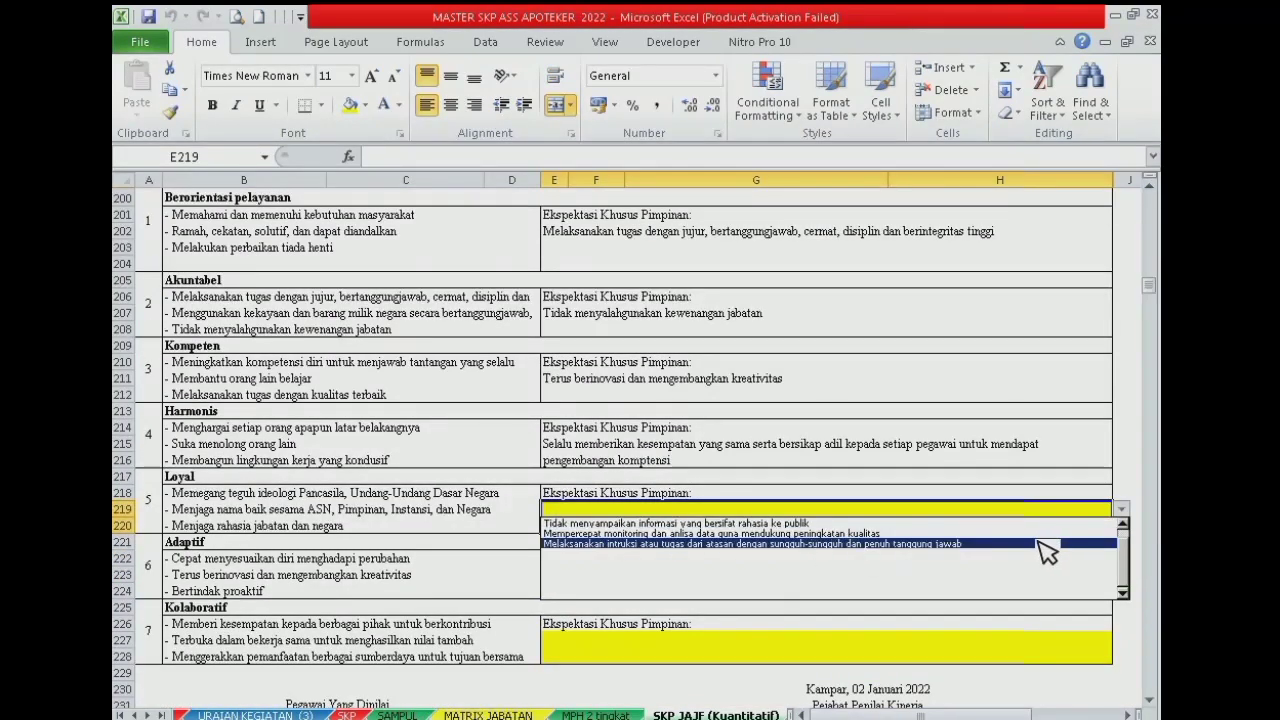
pyautogui.click(918, 523)
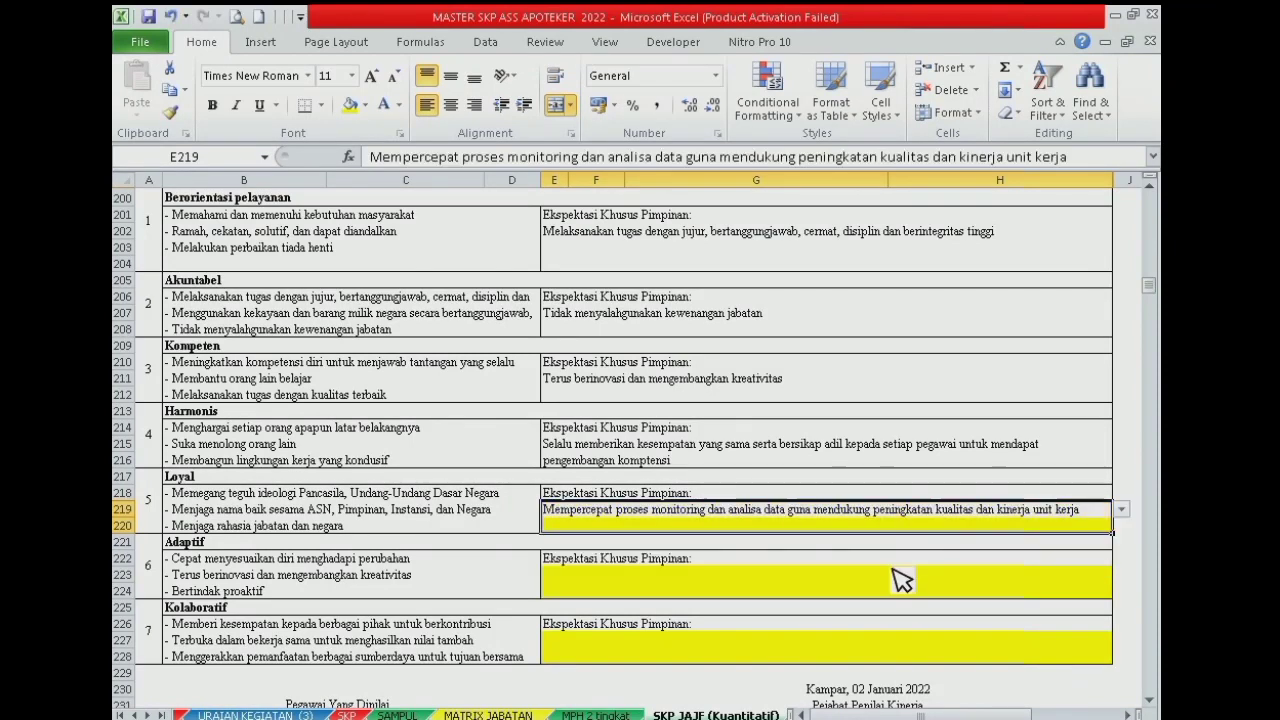
# Step: Set the Adaptif leadership expectation in E223 to "Mempercepat proses monitoring dan analisa data guna mendukung peningkatan kualitas dan kinerja unit kerja"
pyautogui.click(778, 590)
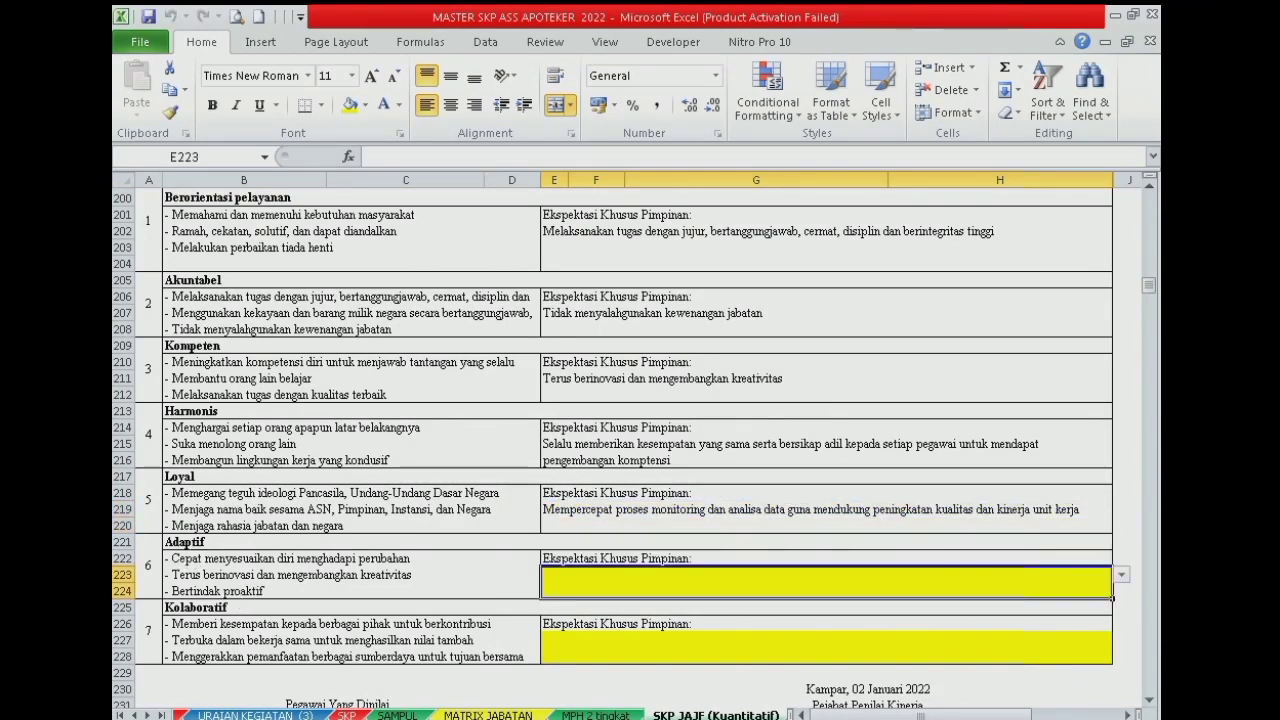
pyautogui.click(1122, 577)
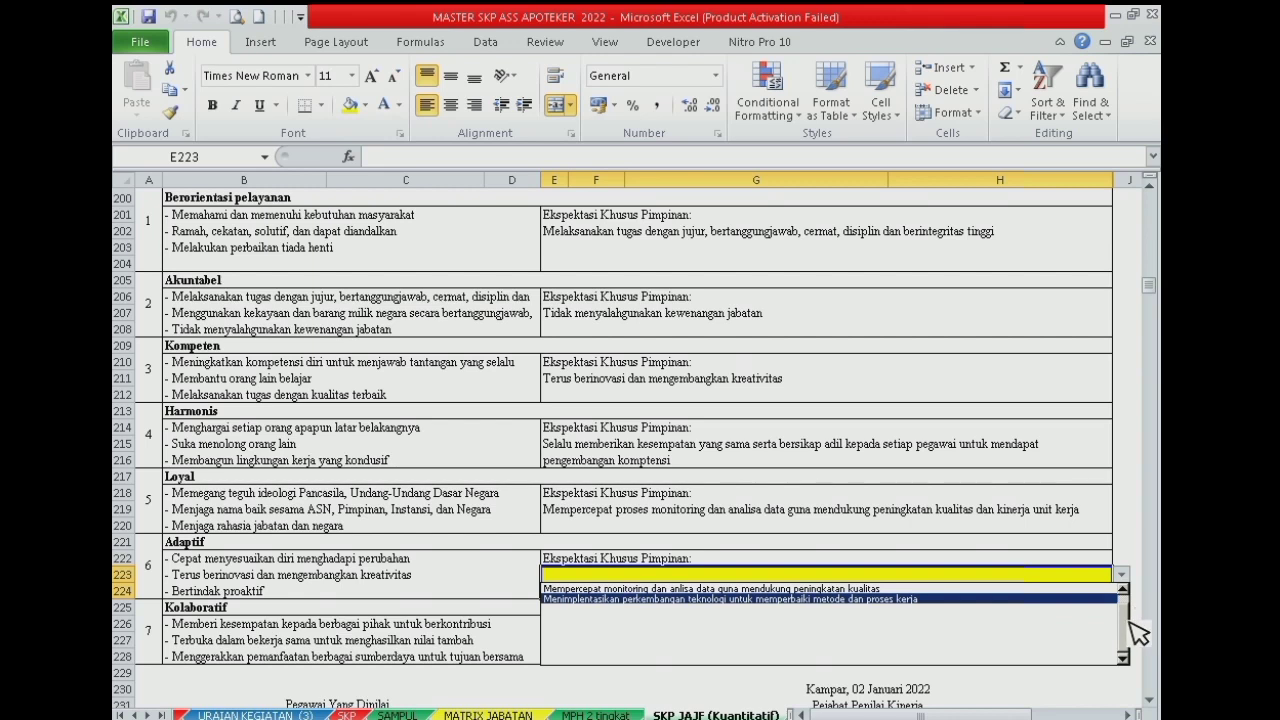
pyautogui.click(1122, 589)
pyautogui.click(790, 591)
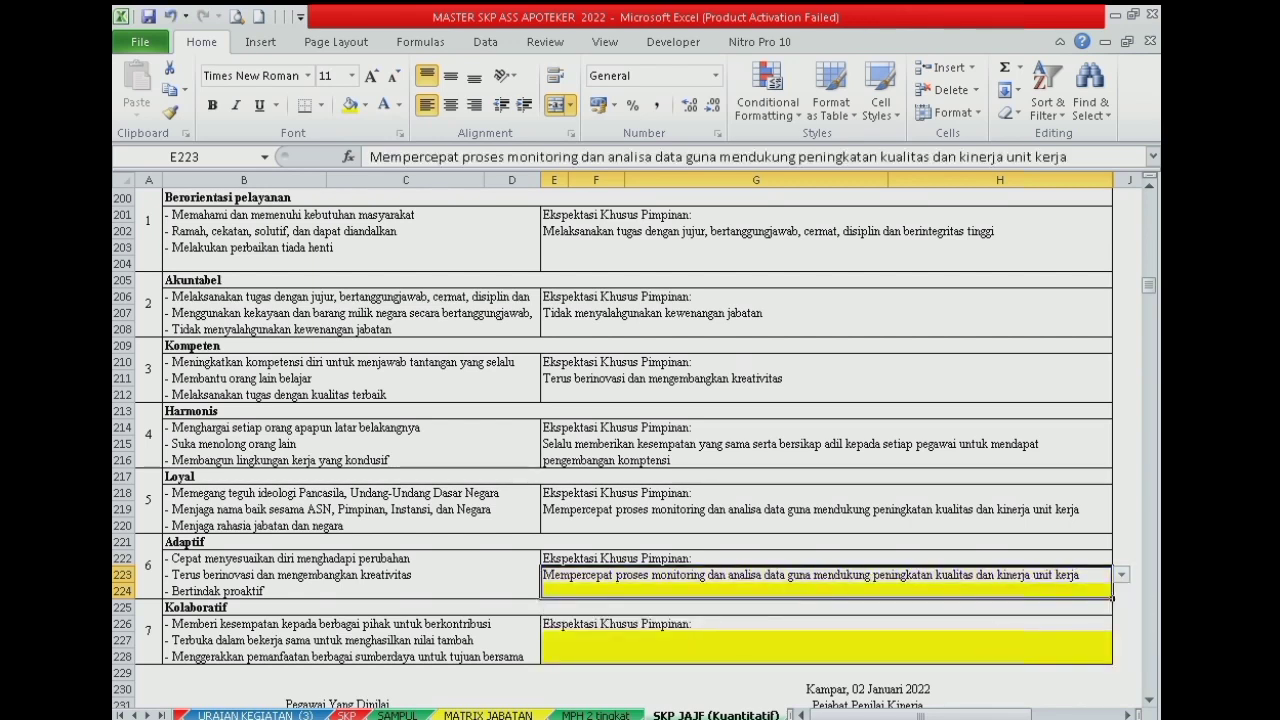
# Step: Set the Kolaboratif leadership expectation in E227 to "Tidak kaku dalam mengambil keputusan"
pyautogui.click(886, 651)
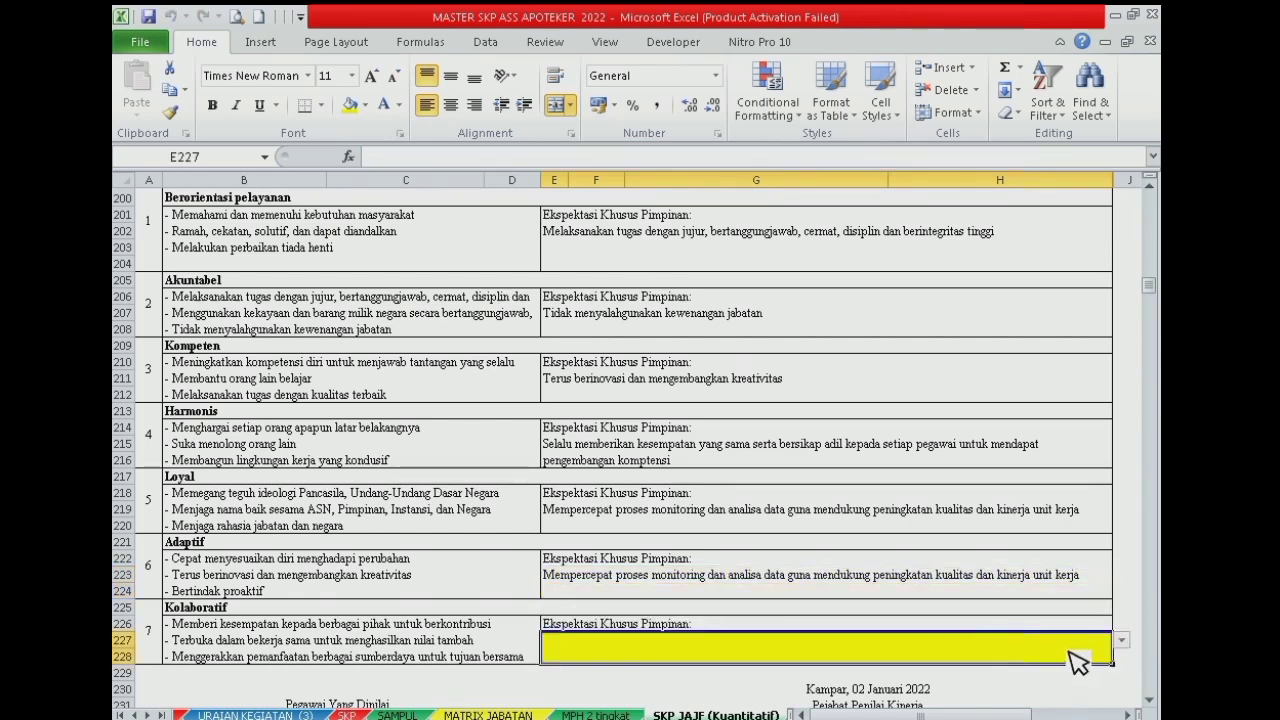
pyautogui.click(1123, 641)
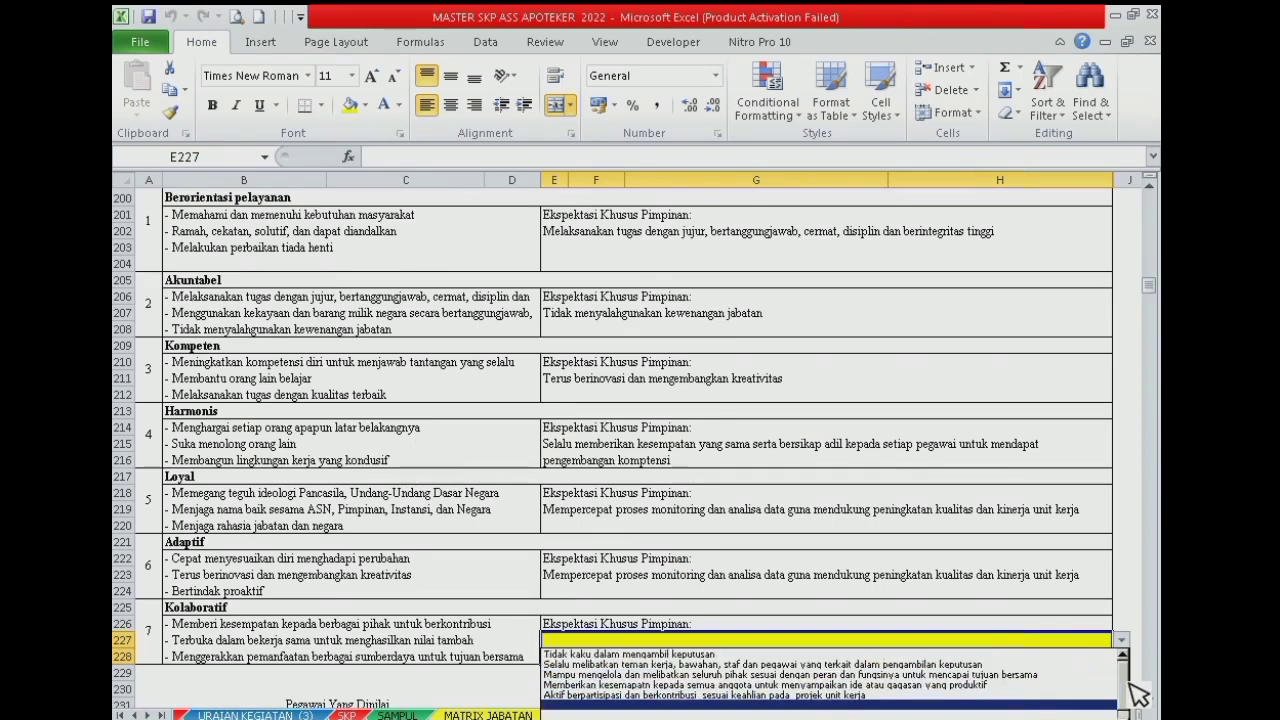
pyautogui.click(590, 655)
pyautogui.click(790, 622)
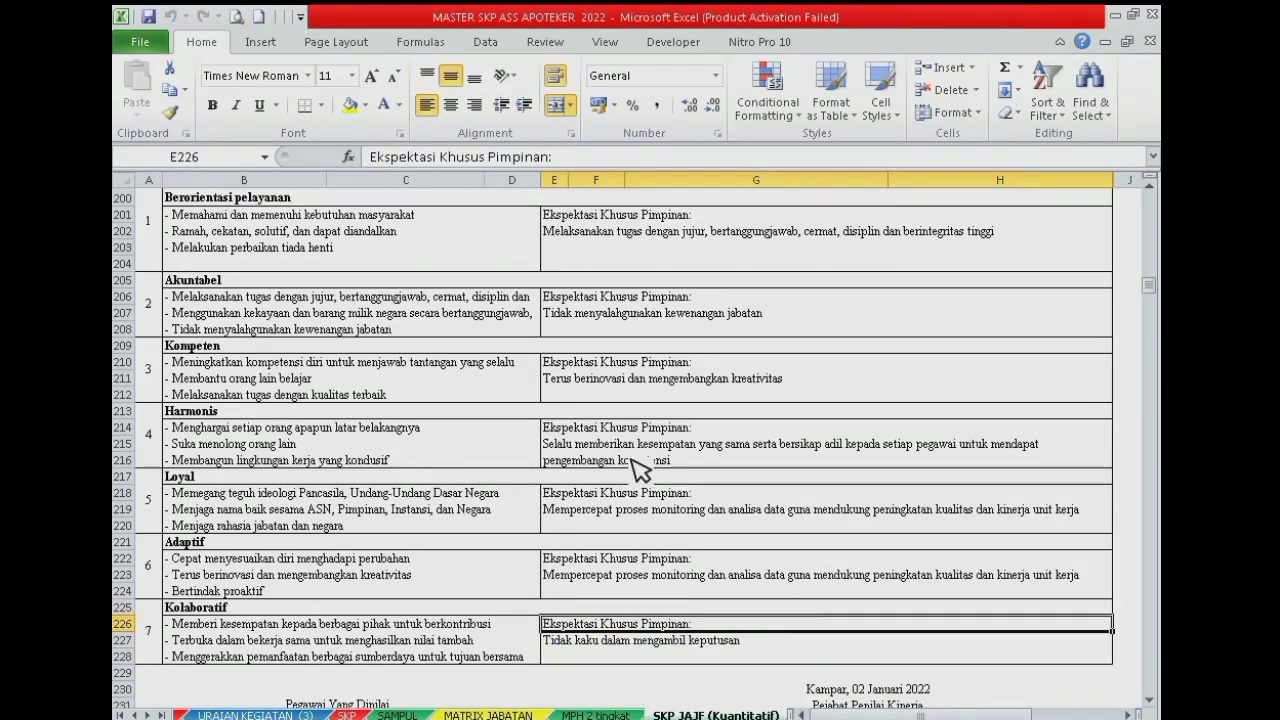
# Step: Examine the unused rows below activity 14 on the SKP JAJF (Kuantitatif) sheet and view the MPH 2 tingkat matrix
pyautogui.scroll(20, 640, 470)
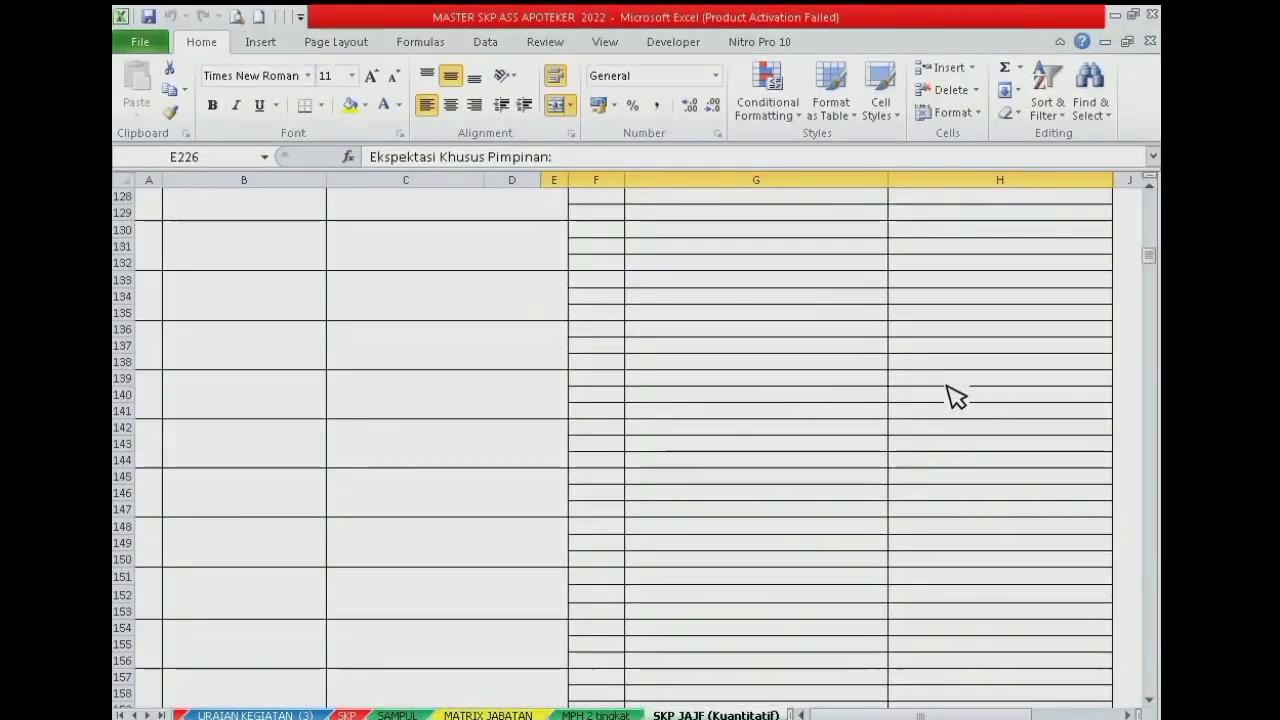
pyautogui.moveTo(1153, 268); pyautogui.dragTo(1153, 222)
pyautogui.moveTo(760, 524); pyautogui.dragTo(800, 676)
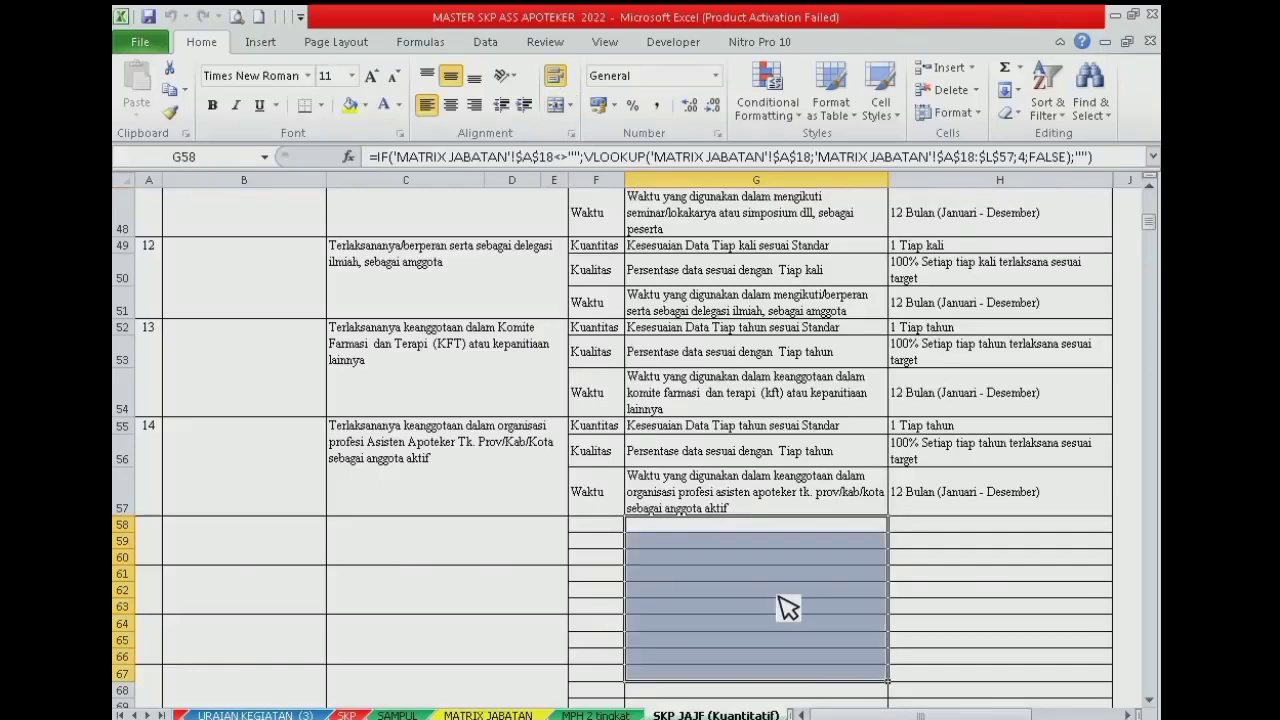
pyautogui.scroll(-6, 760, 560)
pyautogui.scroll(4, 714, 514)
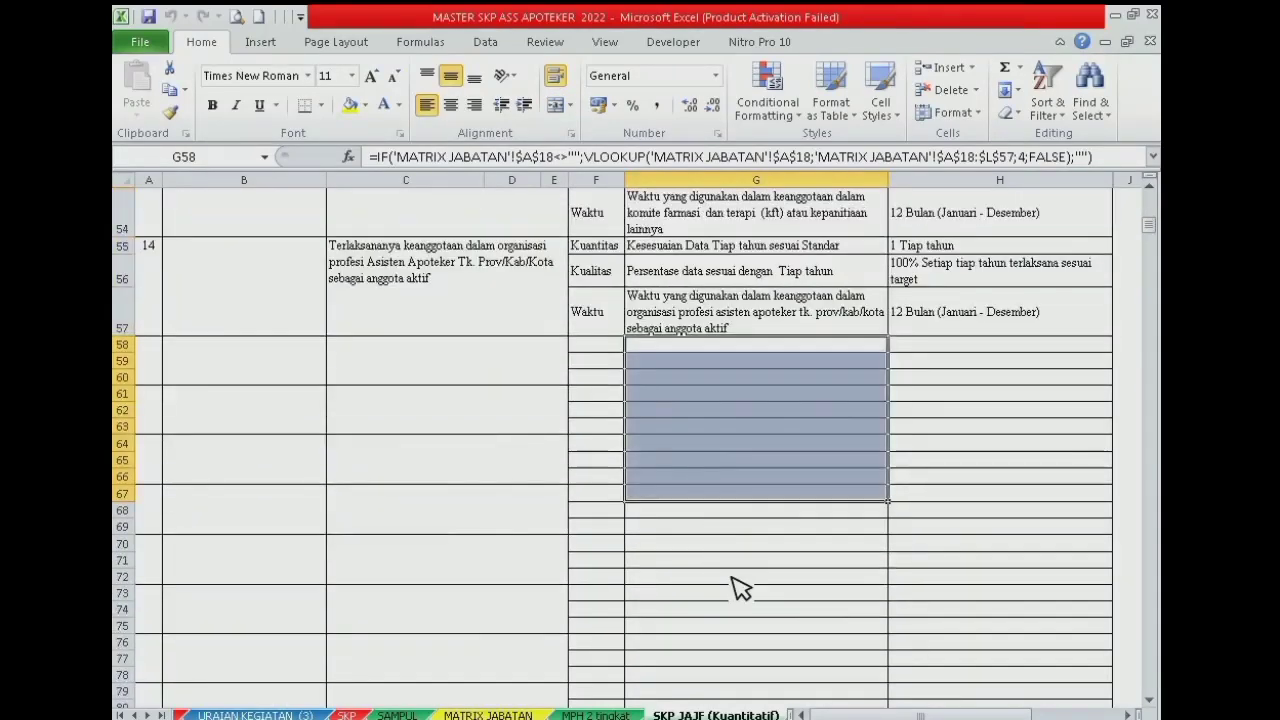
pyautogui.click(592, 715)
pyautogui.click(716, 715)
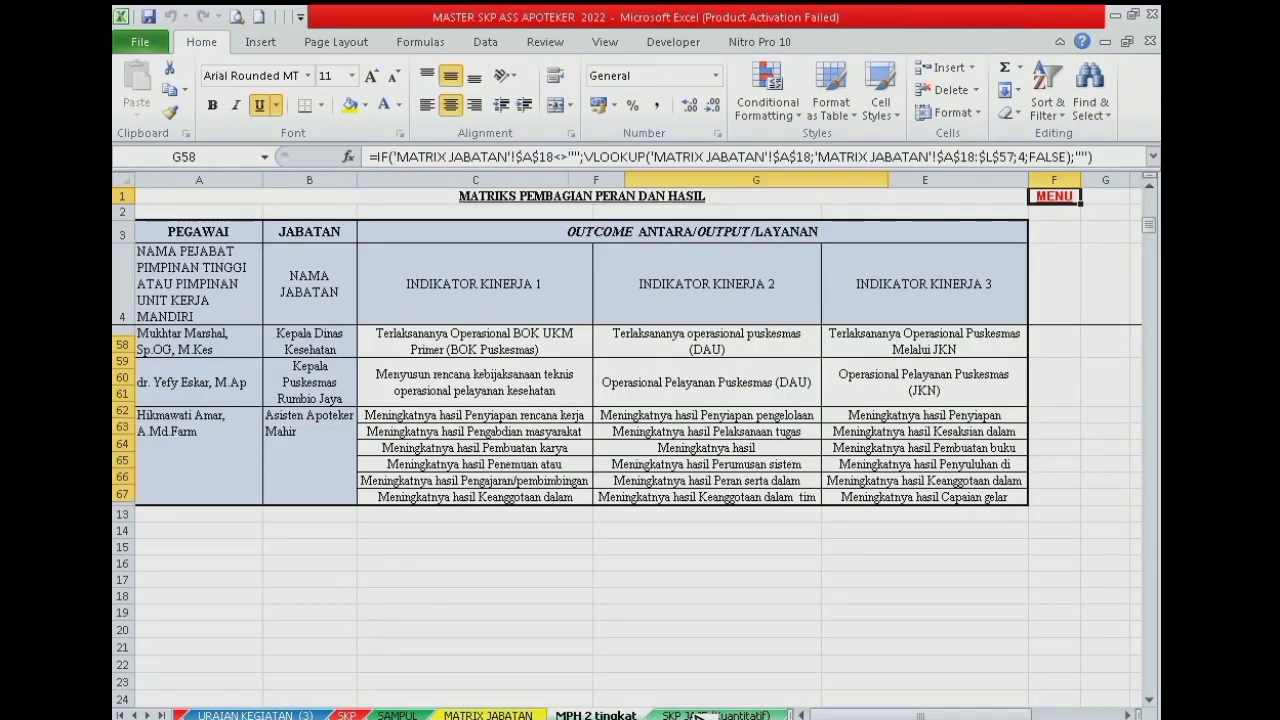
# Step: Review the SKP JAJF (Kuantitatif) sheet down to its signature block, and open the Lampiran SKP sheet from the workbook's menu sheet
pyautogui.scroll(15, 628, 308)
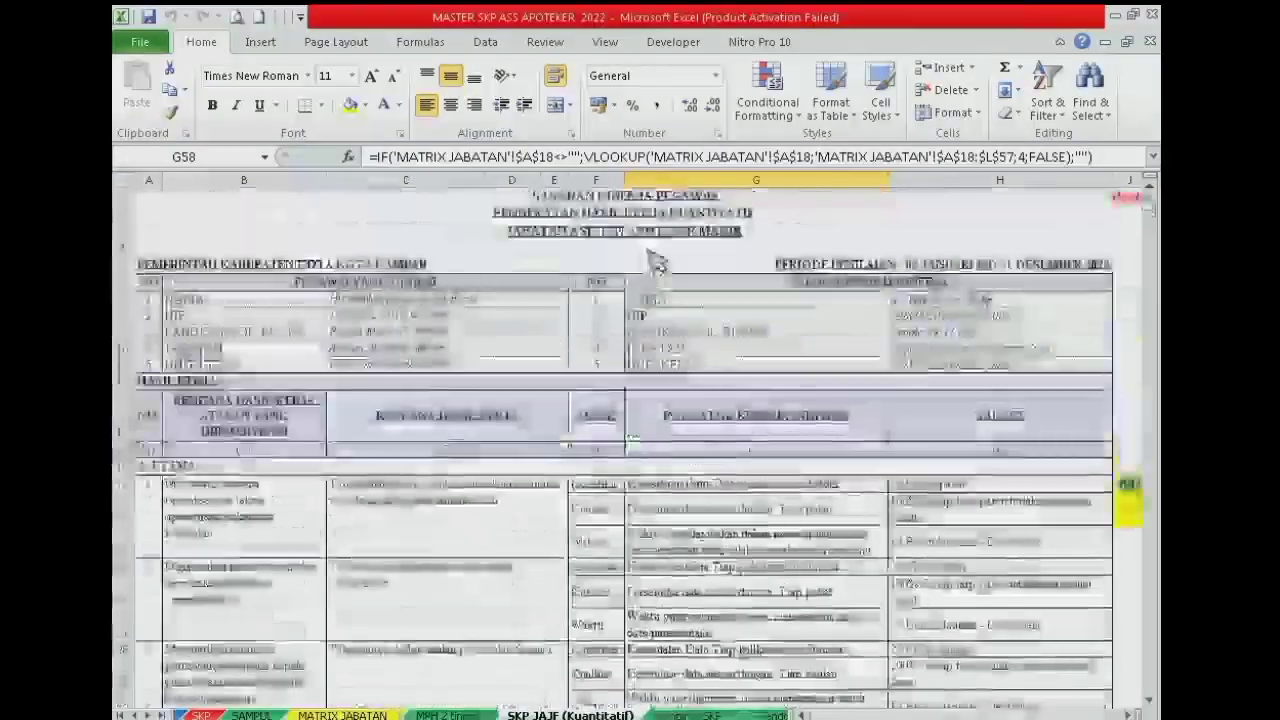
pyautogui.scroll(-15, 660, 600)
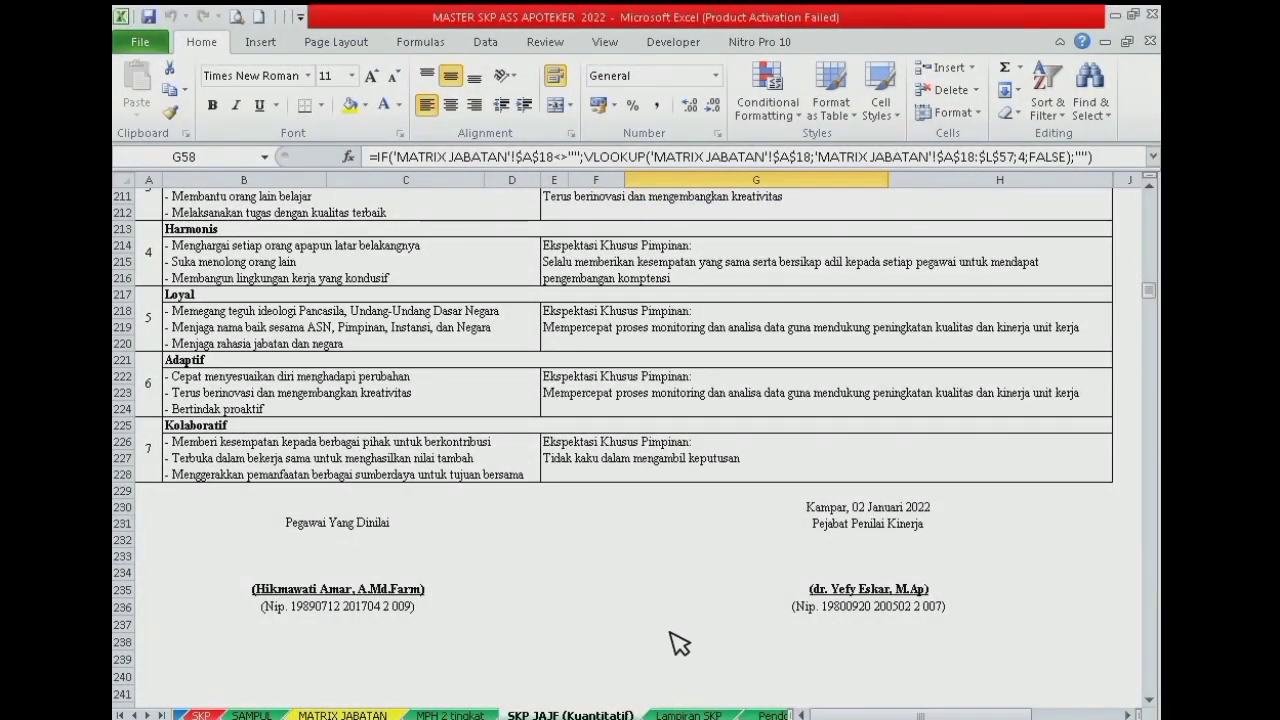
pyautogui.moveTo(1150, 300); pyautogui.dragTo(1151, 193)
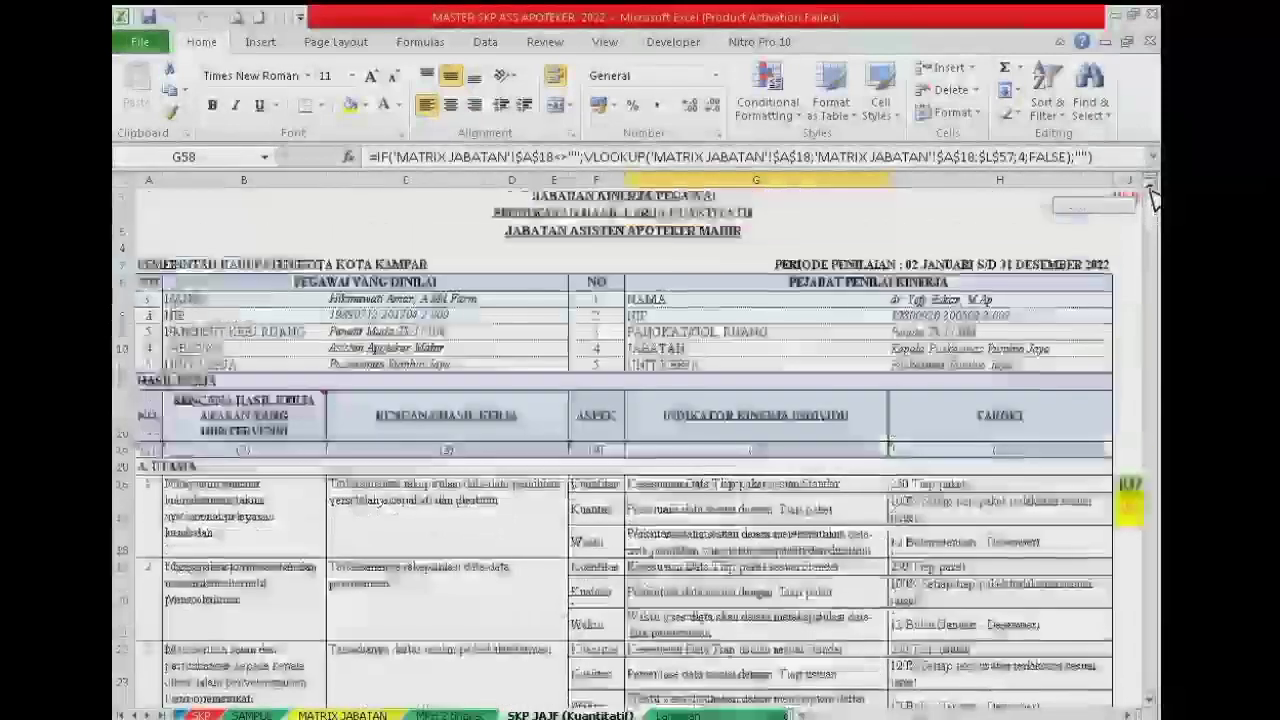
pyautogui.click(1140, 205)
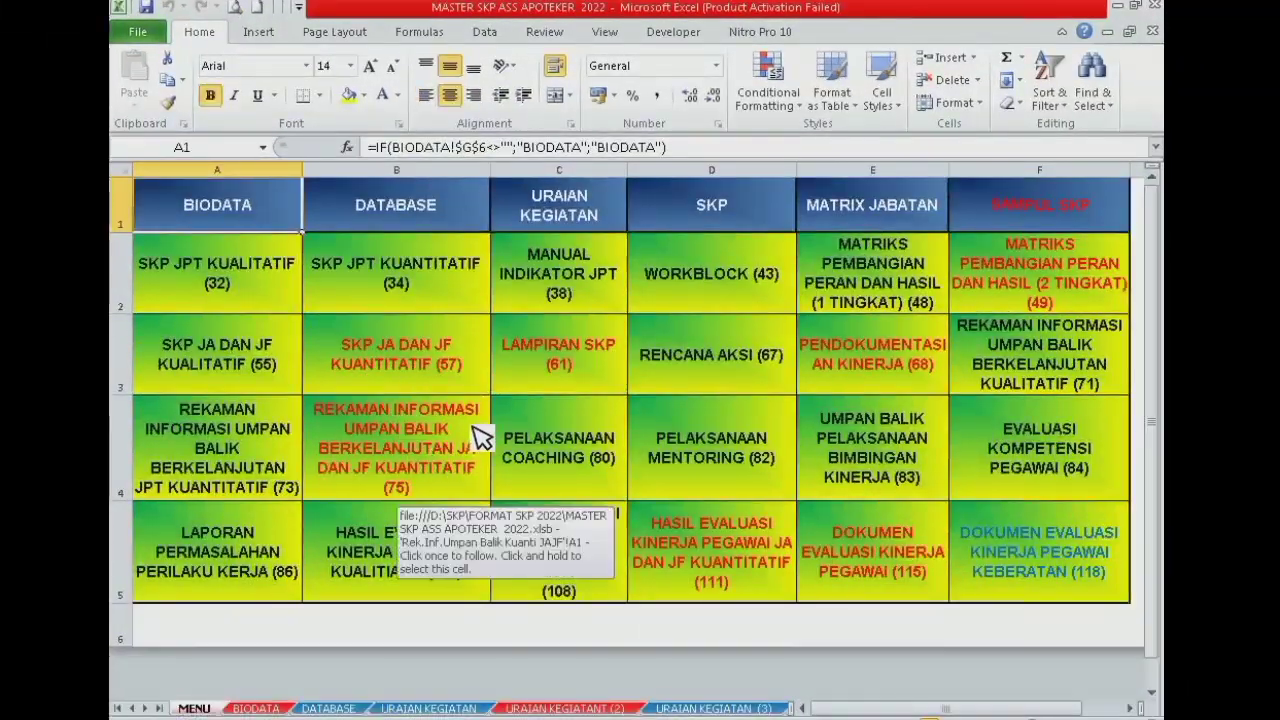
pyautogui.click(566, 364)
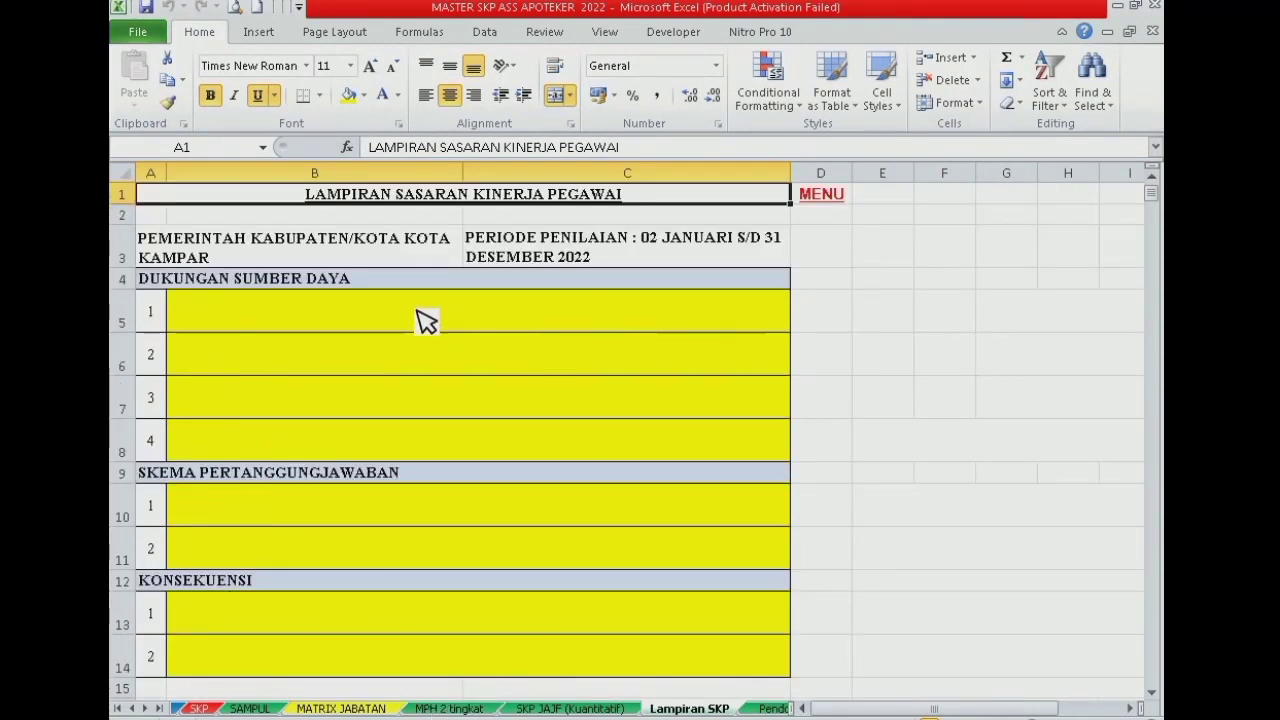
# Step: Set Dukungan Sumber Daya items 1 and 2 to "Dibutuhkan tenaga dengan kemampuan tekhnis kefarmasian" and "Dibutuhkan ATK berupa kertas folio, ballpoint, tinta dll"
pyautogui.click(613, 325)
pyautogui.click(800, 322)
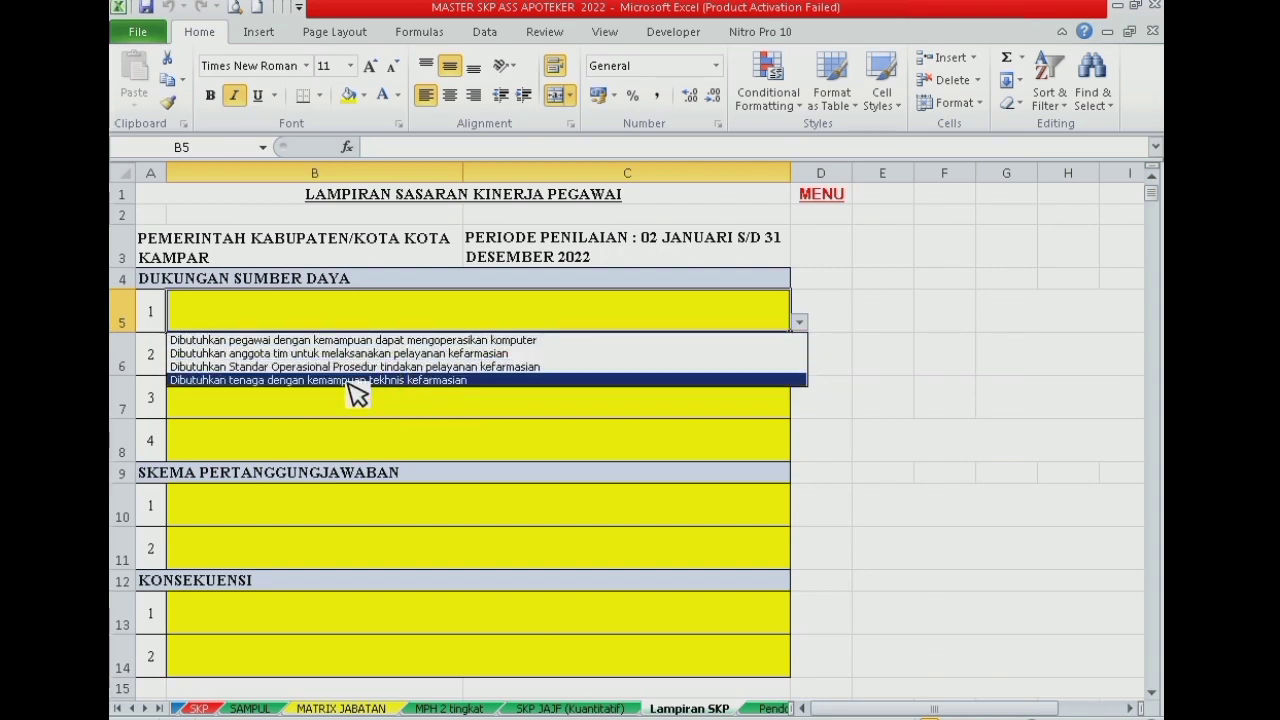
pyautogui.click(300, 381)
pyautogui.click(634, 371)
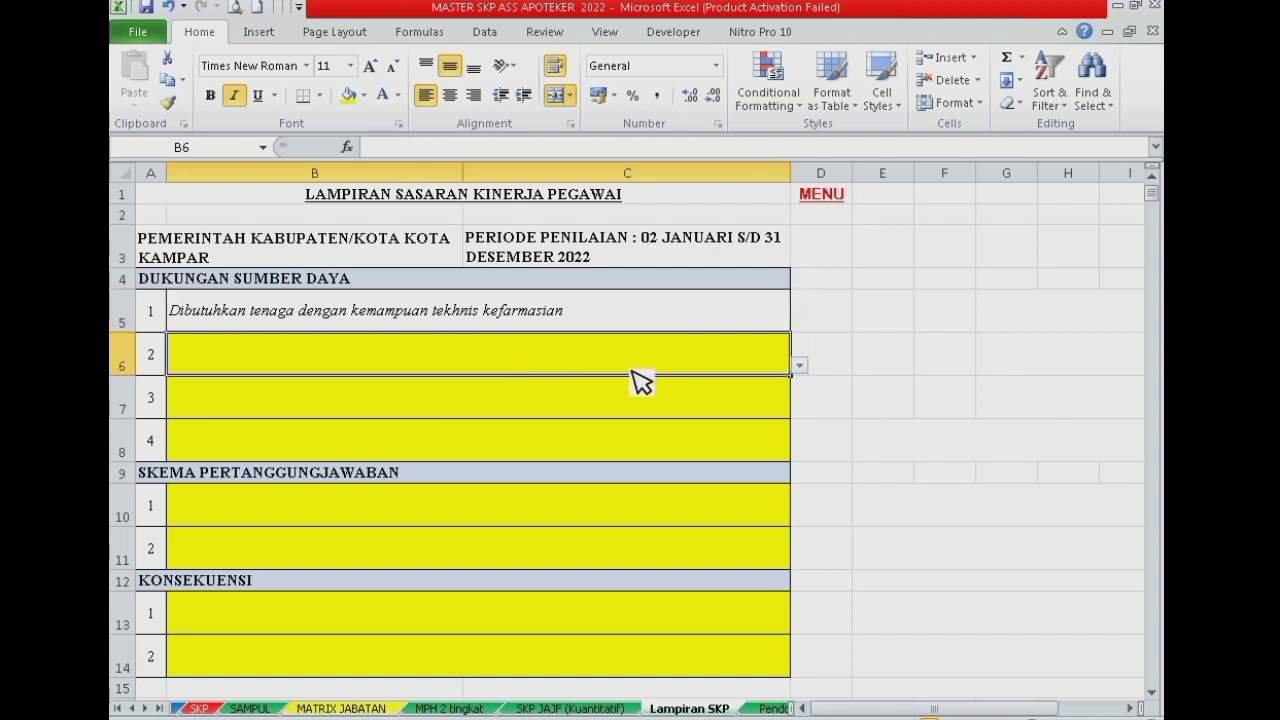
pyautogui.click(800, 366)
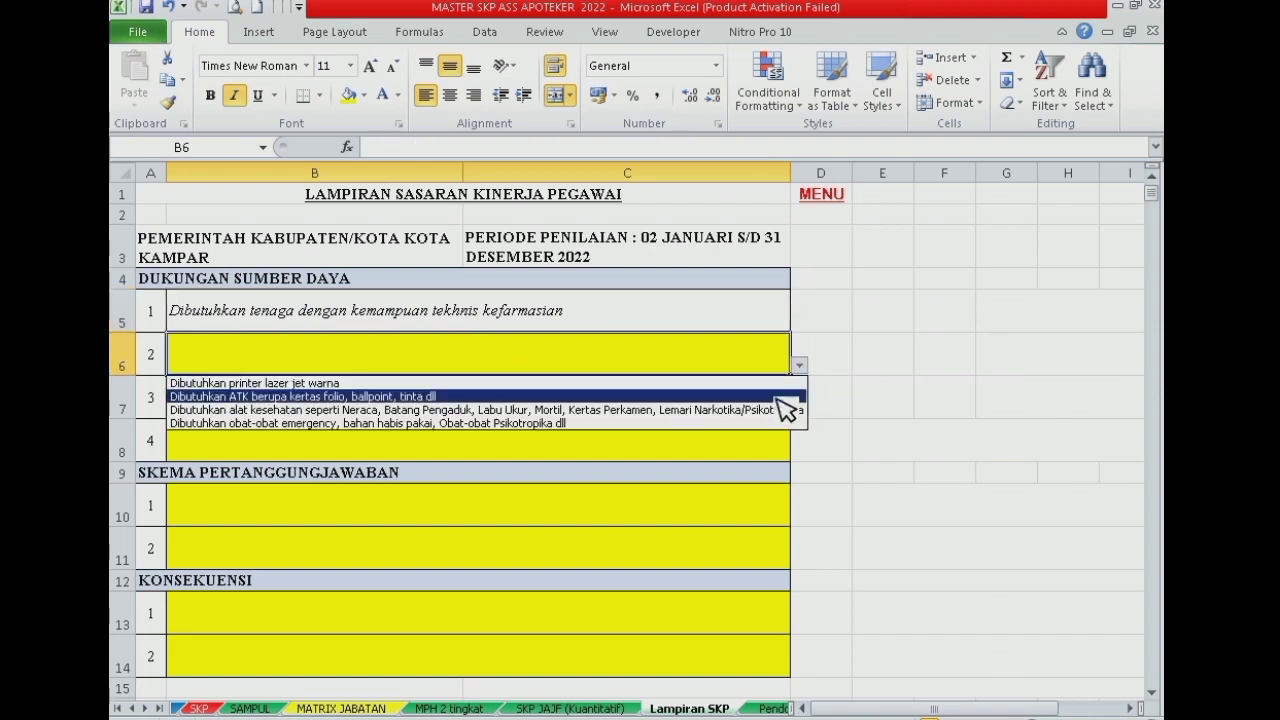
pyautogui.click(677, 397)
# Step: Set Dukungan Sumber Daya items 3 and 4 to "Dibutuhkan Alat pembuat kapsul, Corong, Gelas Ukur, Pot & Botol, Etiket dll" and "Dibutuhkan pengawasan dan pembinaan setiap saat"
pyautogui.click(530, 405)
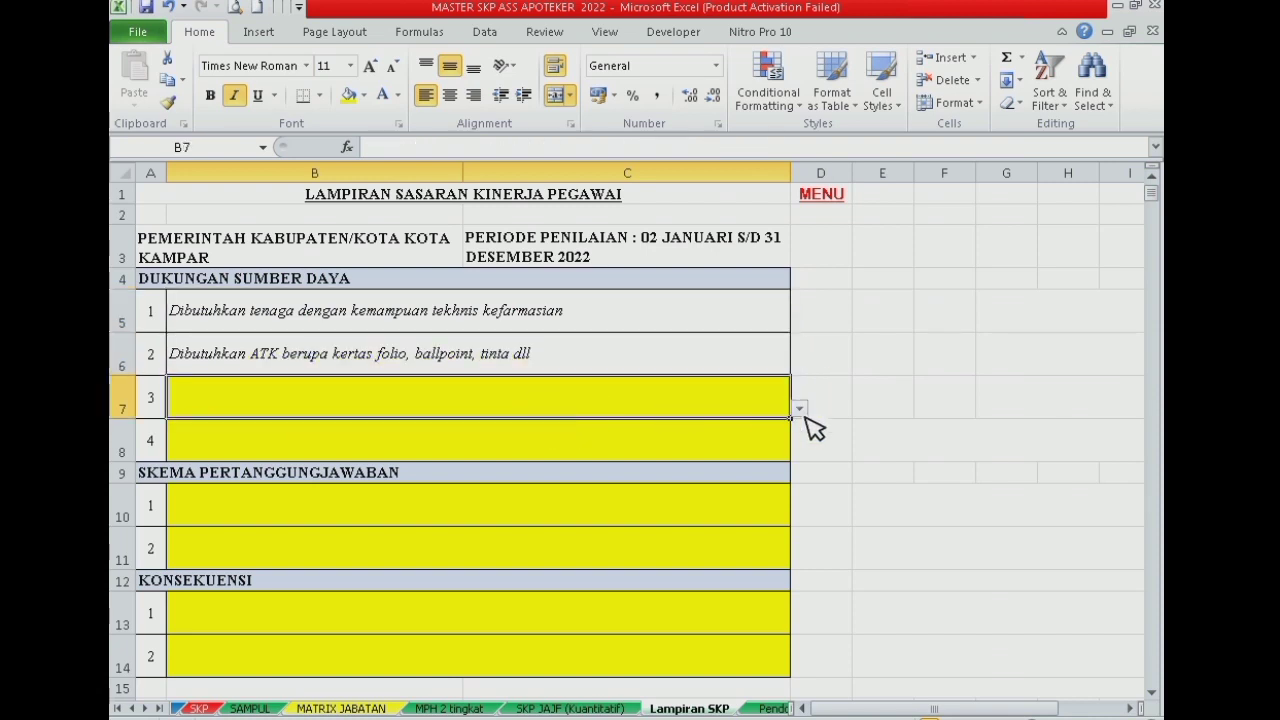
pyautogui.click(800, 409)
pyautogui.click(437, 449)
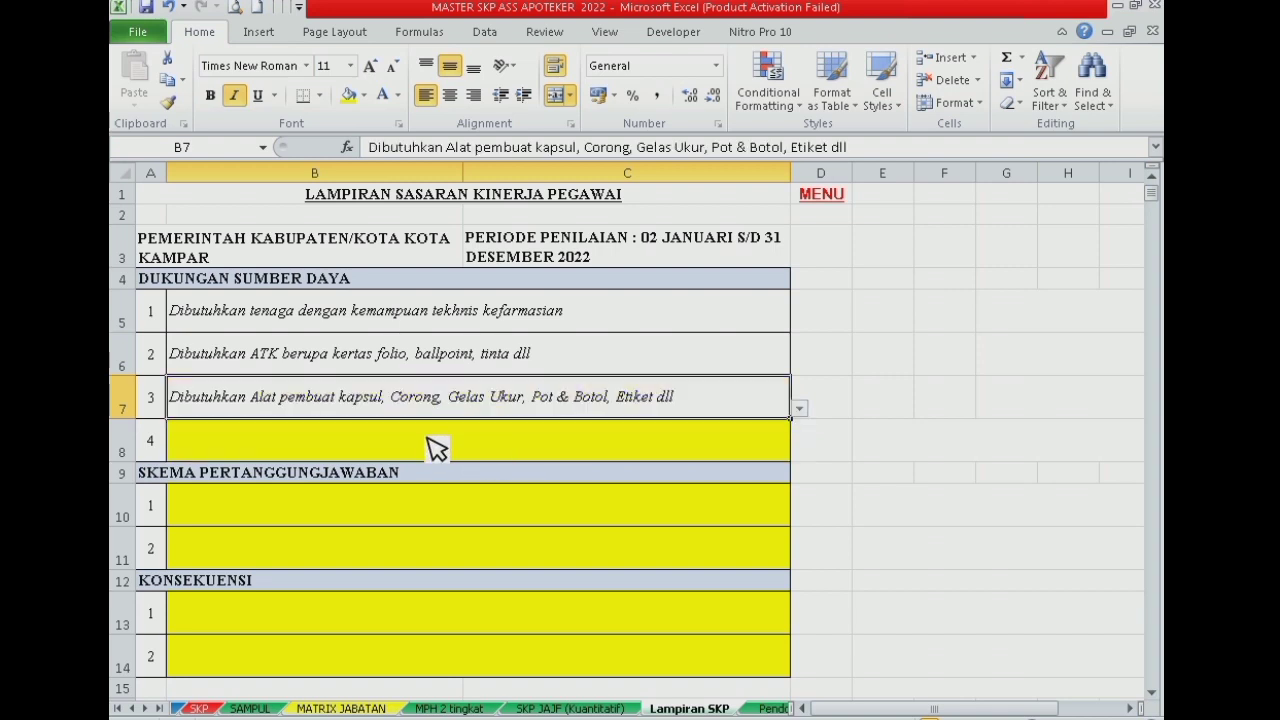
pyautogui.click(437, 449)
pyautogui.click(800, 452)
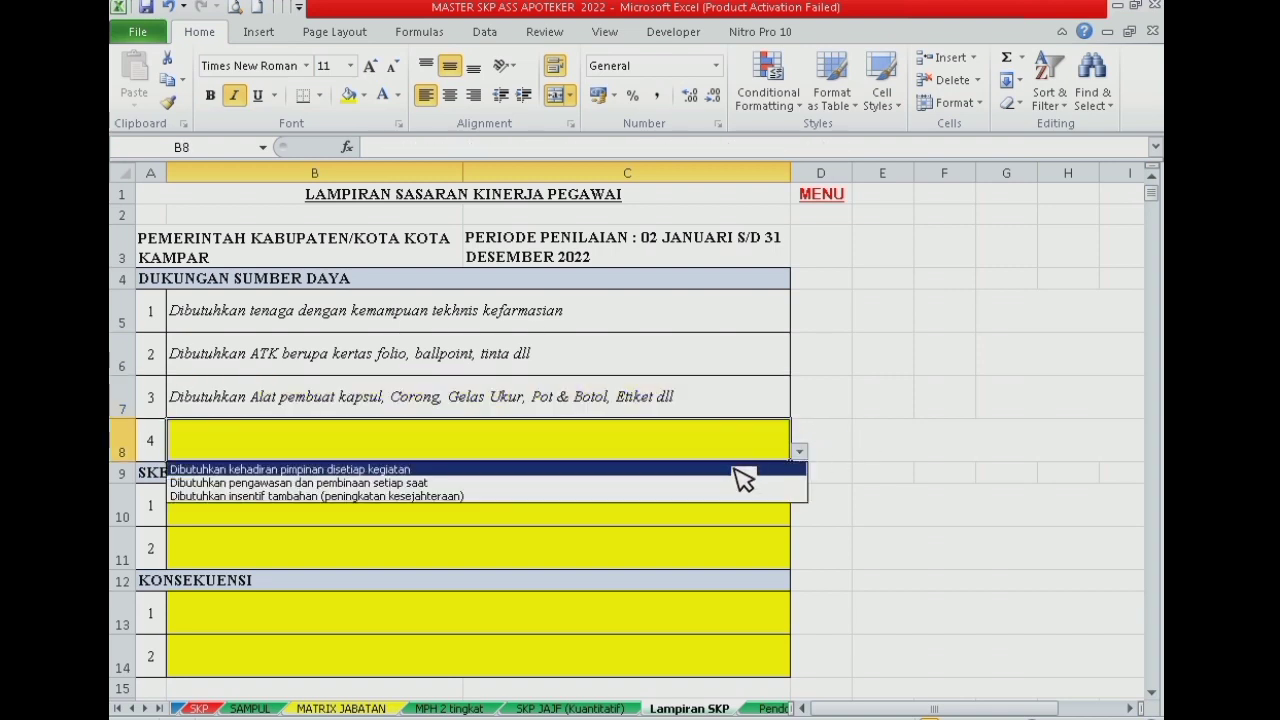
pyautogui.click(444, 484)
# Step: Inspect the filled Dukungan Sumber Daya entries and the hidden option texts stored beside them in D5:G8
pyautogui.moveTo(214, 318); pyautogui.dragTo(229, 451)
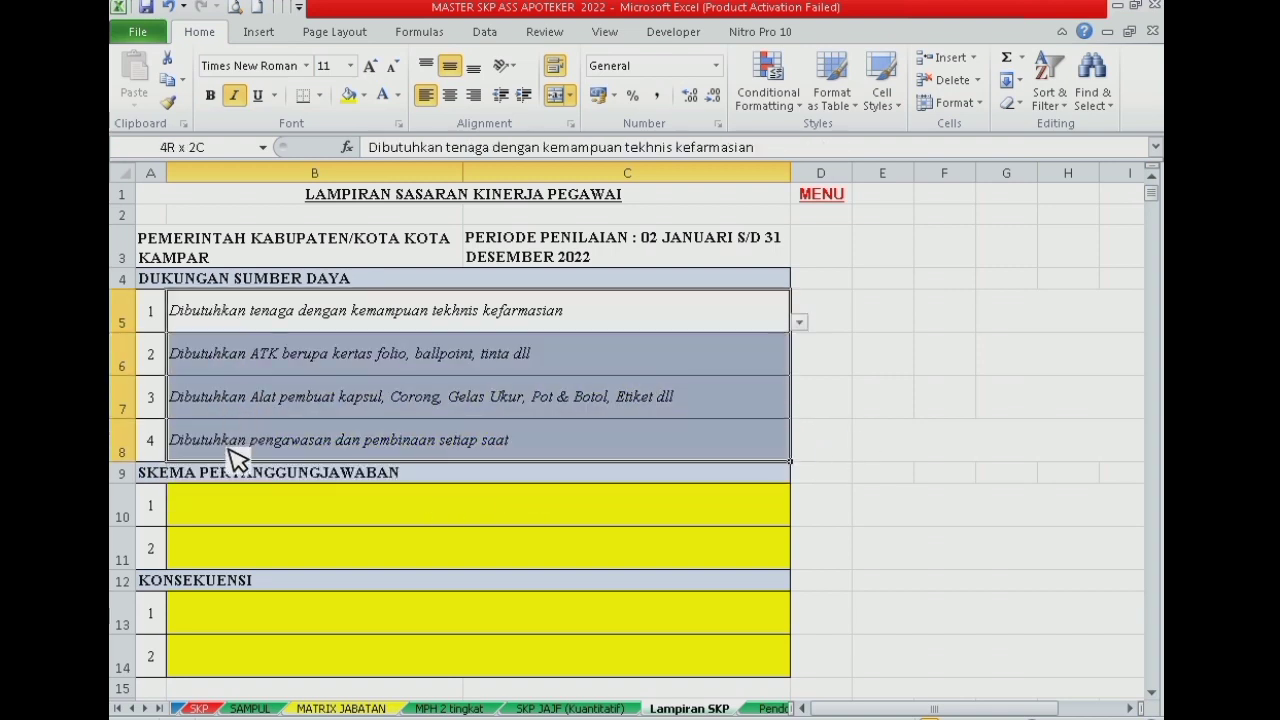
pyautogui.click(405, 418)
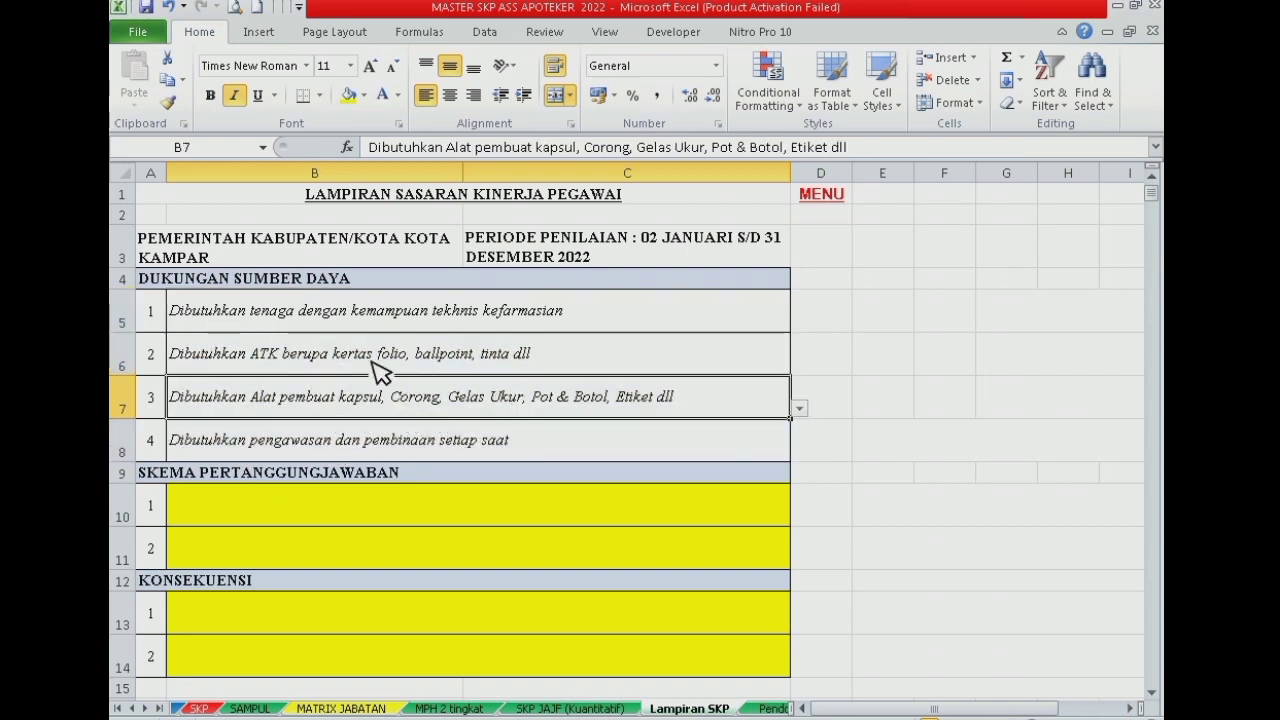
pyautogui.moveTo(812, 318); pyautogui.dragTo(1020, 434)
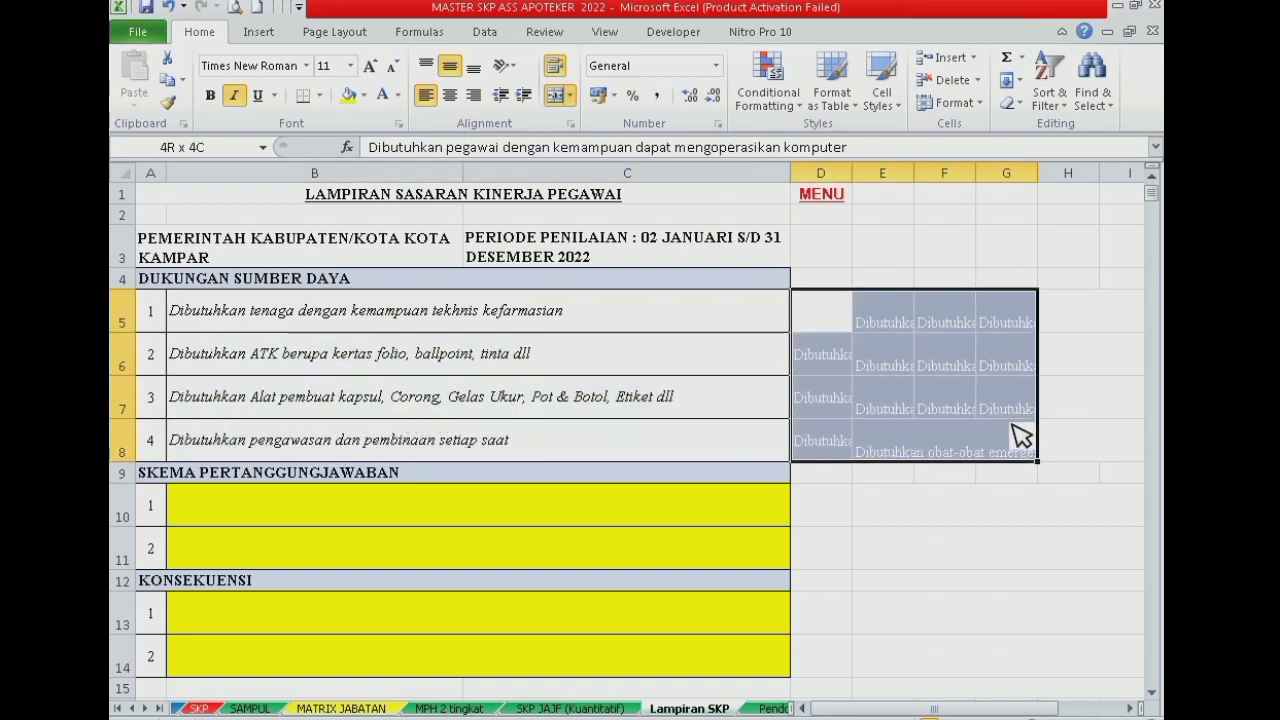
pyautogui.click(833, 330)
pyautogui.click(836, 397)
pyautogui.click(848, 445)
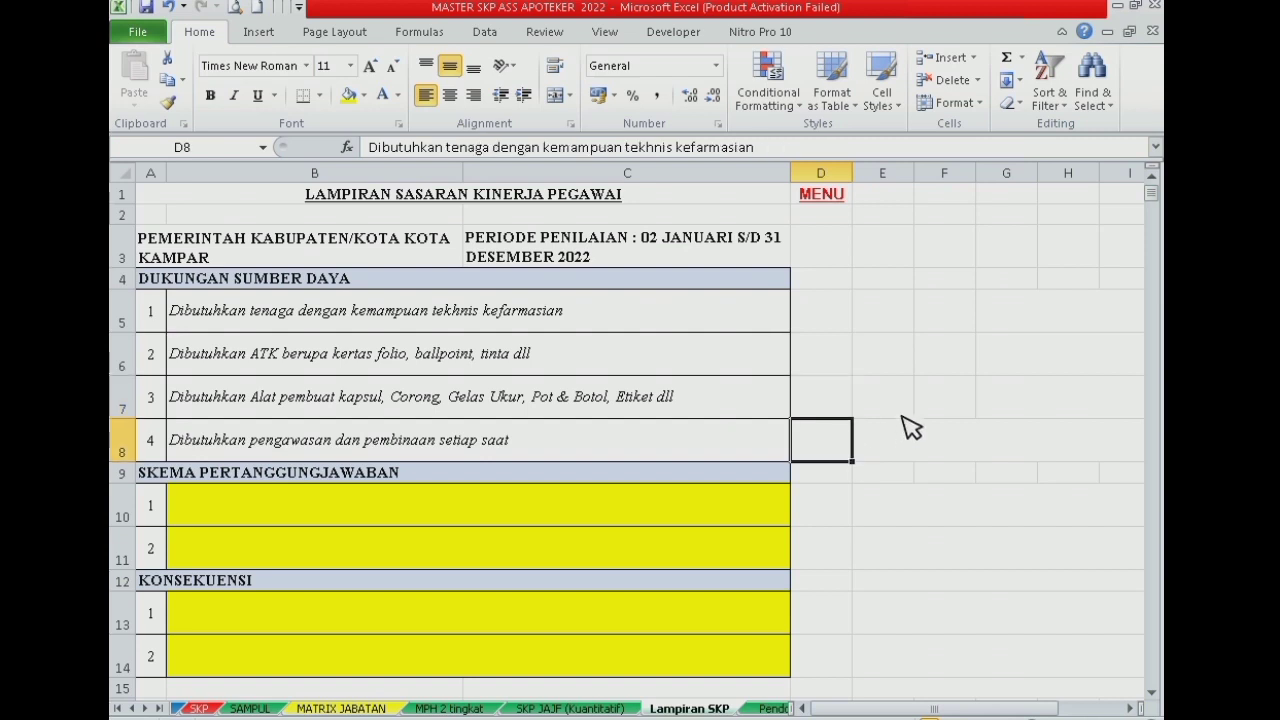
pyautogui.click(897, 407)
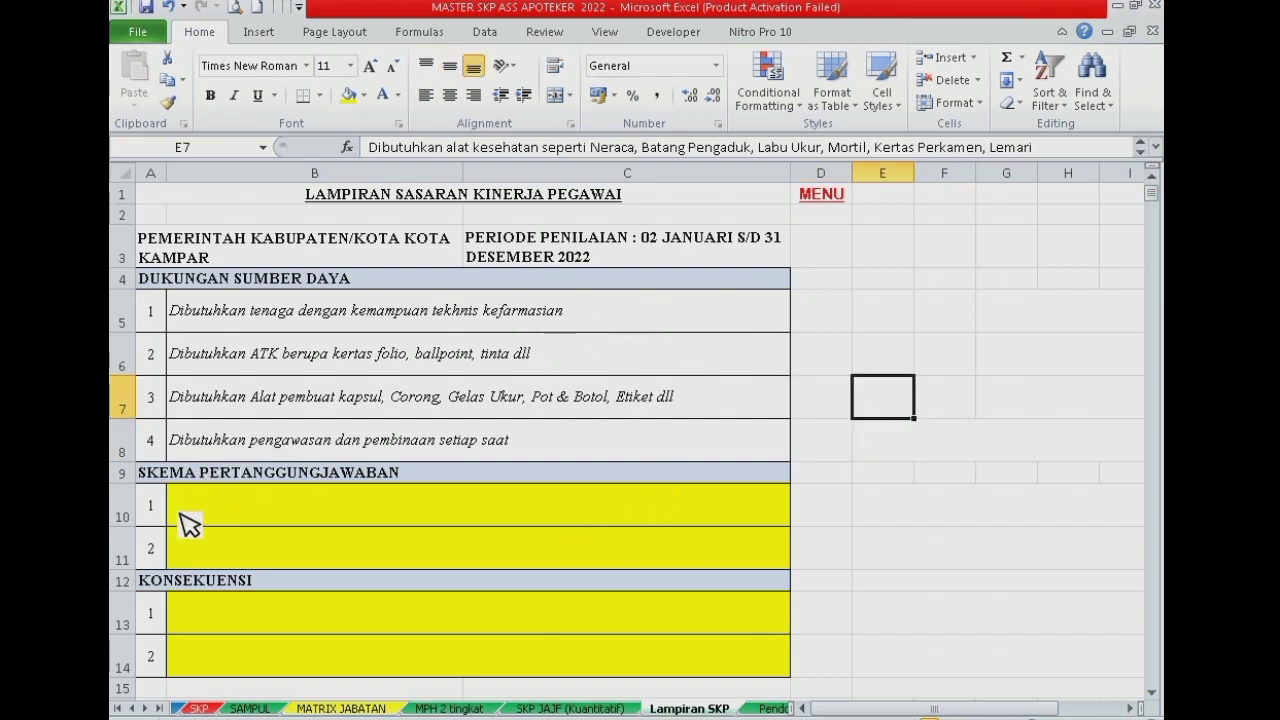
# Step: Set Skema Pertanggungjawaban item 1 to "Tiap paket dilaporkan setiap bulan" and item 2 to the "Hasil kerja dilaporkan setiap bulan" option
pyautogui.click(634, 511)
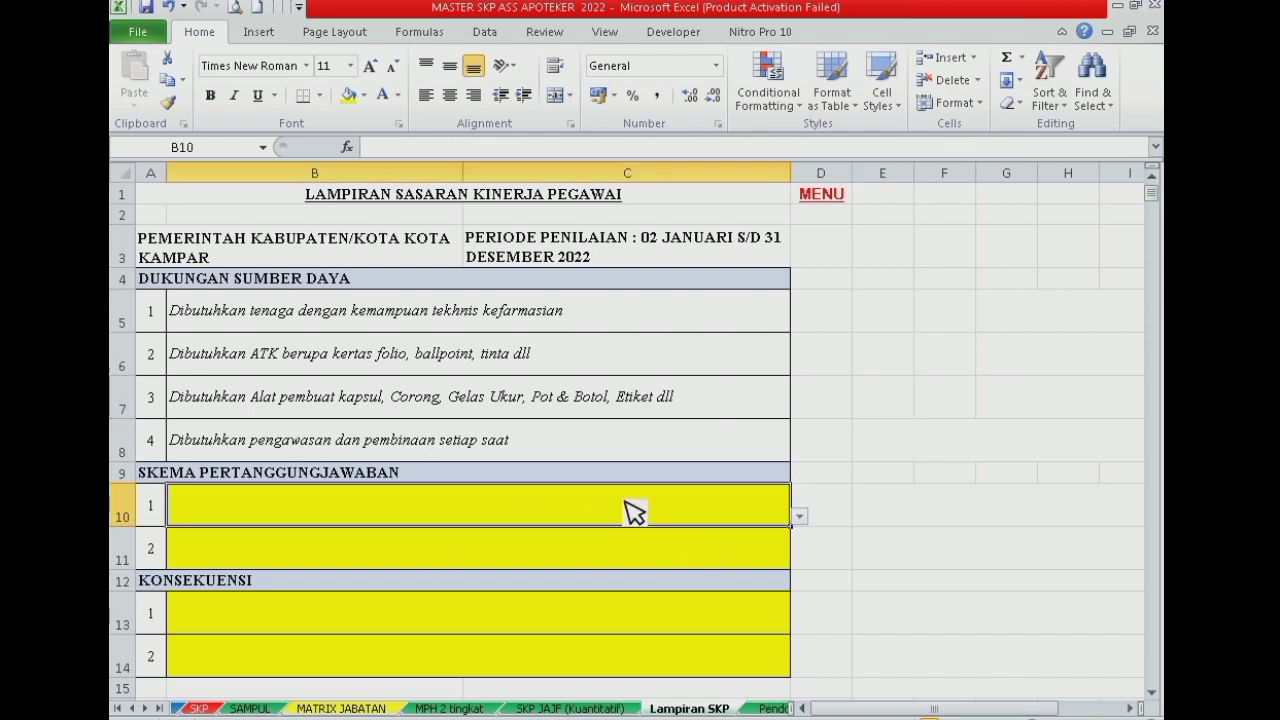
pyautogui.click(800, 516)
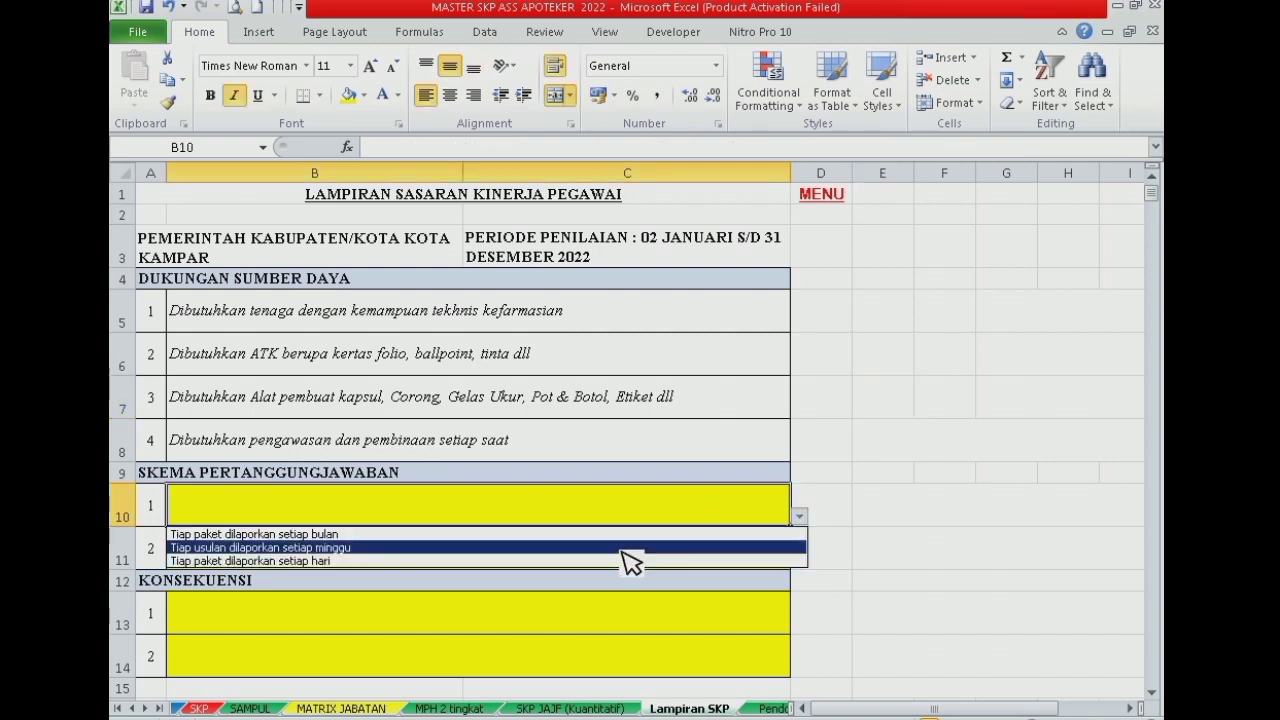
pyautogui.click(622, 538)
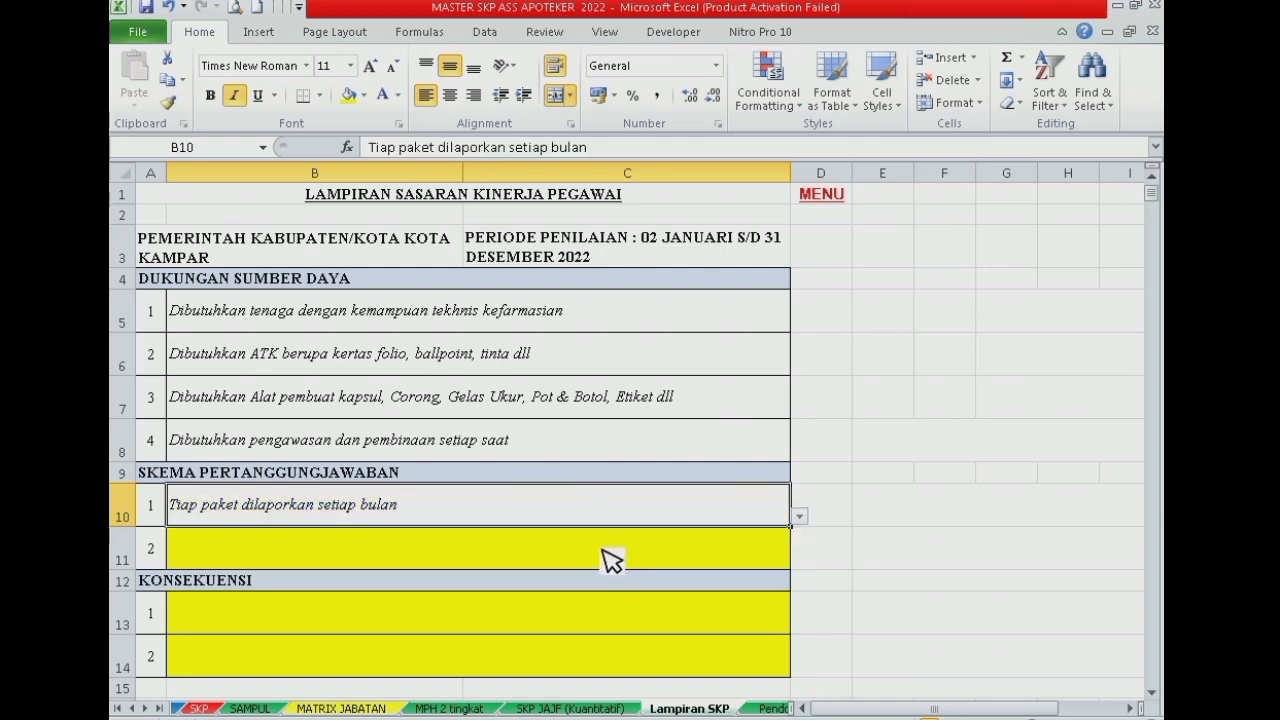
pyautogui.click(541, 553)
pyautogui.click(800, 559)
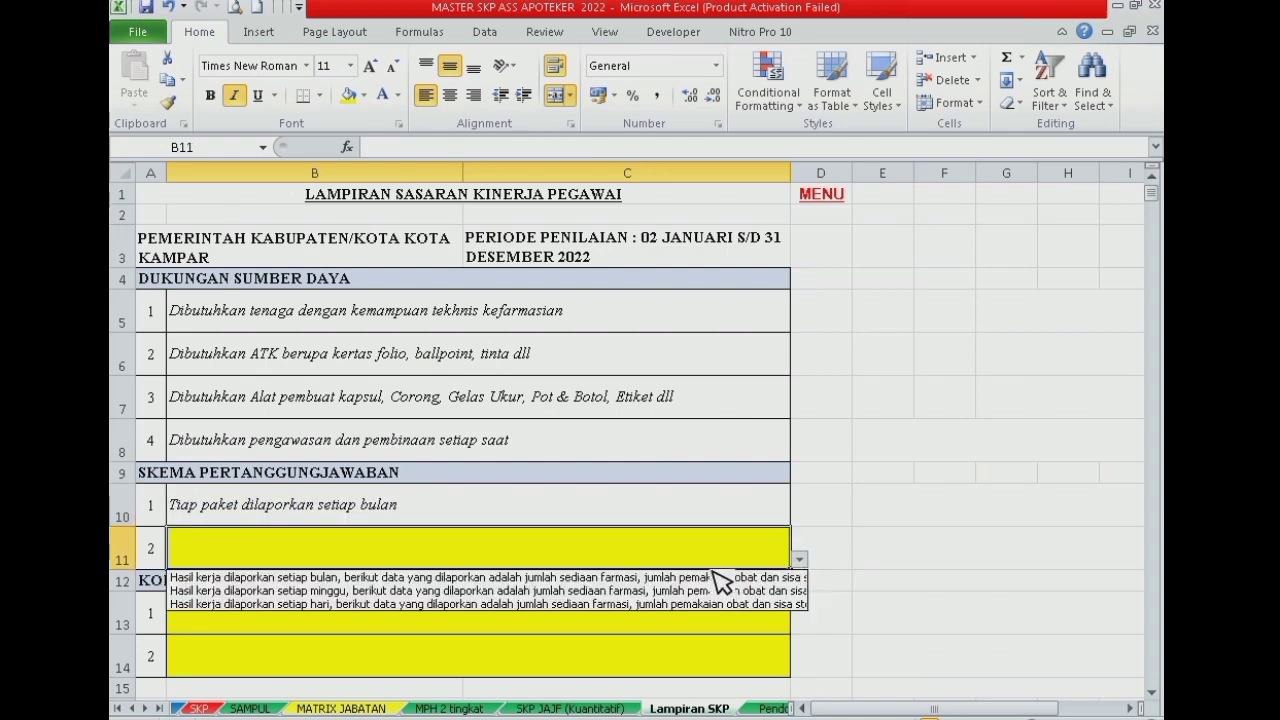
pyautogui.click(671, 580)
# Step: Set Konsekuensi item 1 to the option granting "penghargaan", and item 2 to "Apabila tidak memenuhi ekspetasi pimpinan maka akan dilakukan pengalihan penugasan"
pyautogui.scroll(-3, 485, 595)
pyautogui.click(472, 322)
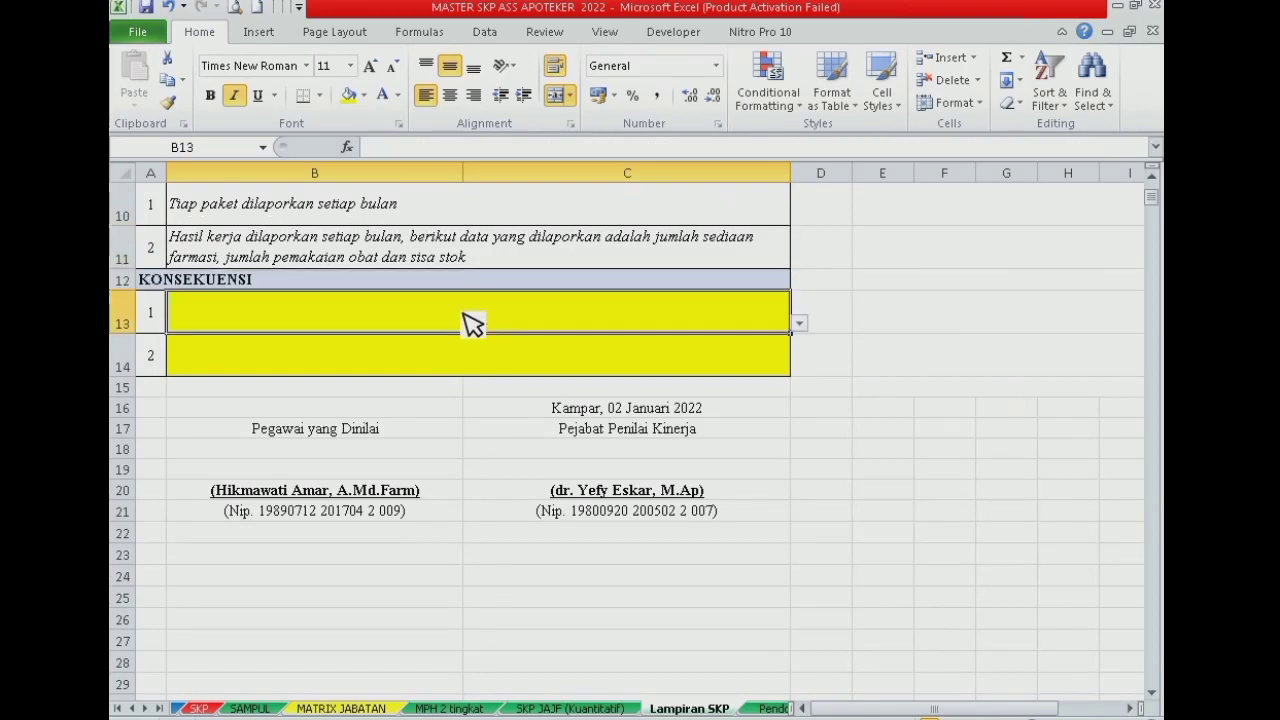
pyautogui.click(800, 324)
pyautogui.click(760, 335)
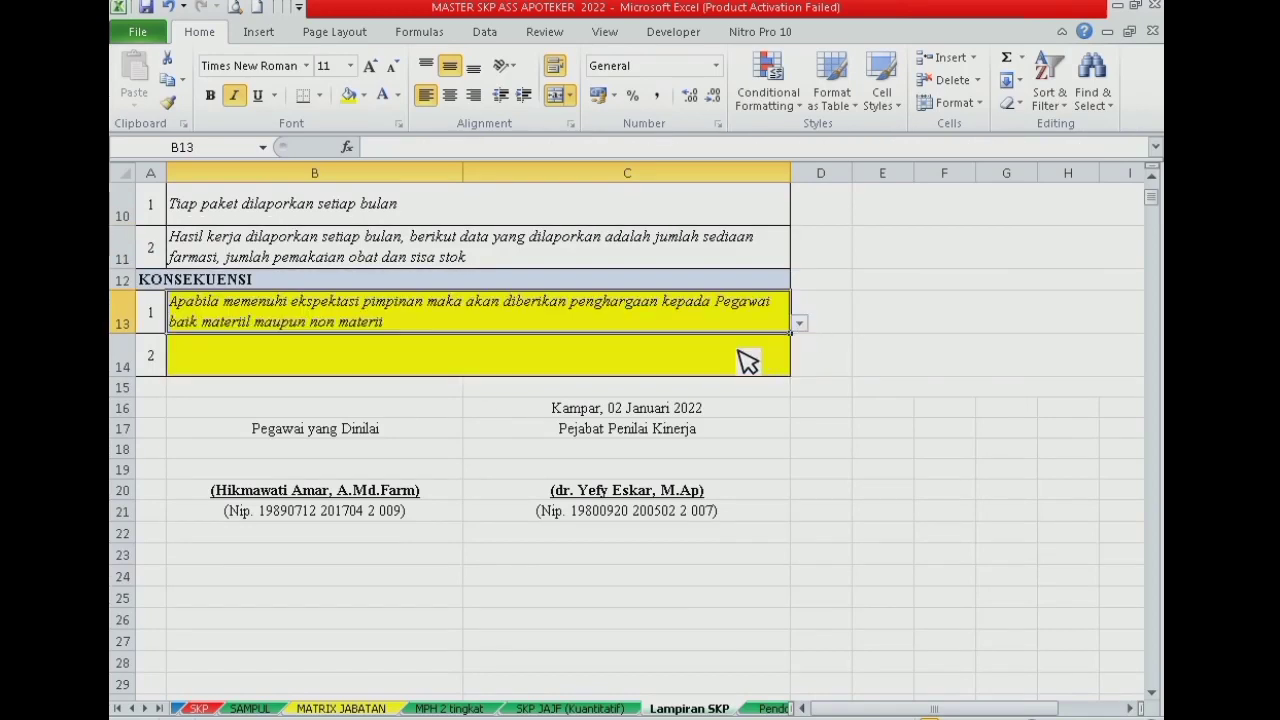
pyautogui.click(749, 357)
pyautogui.click(800, 367)
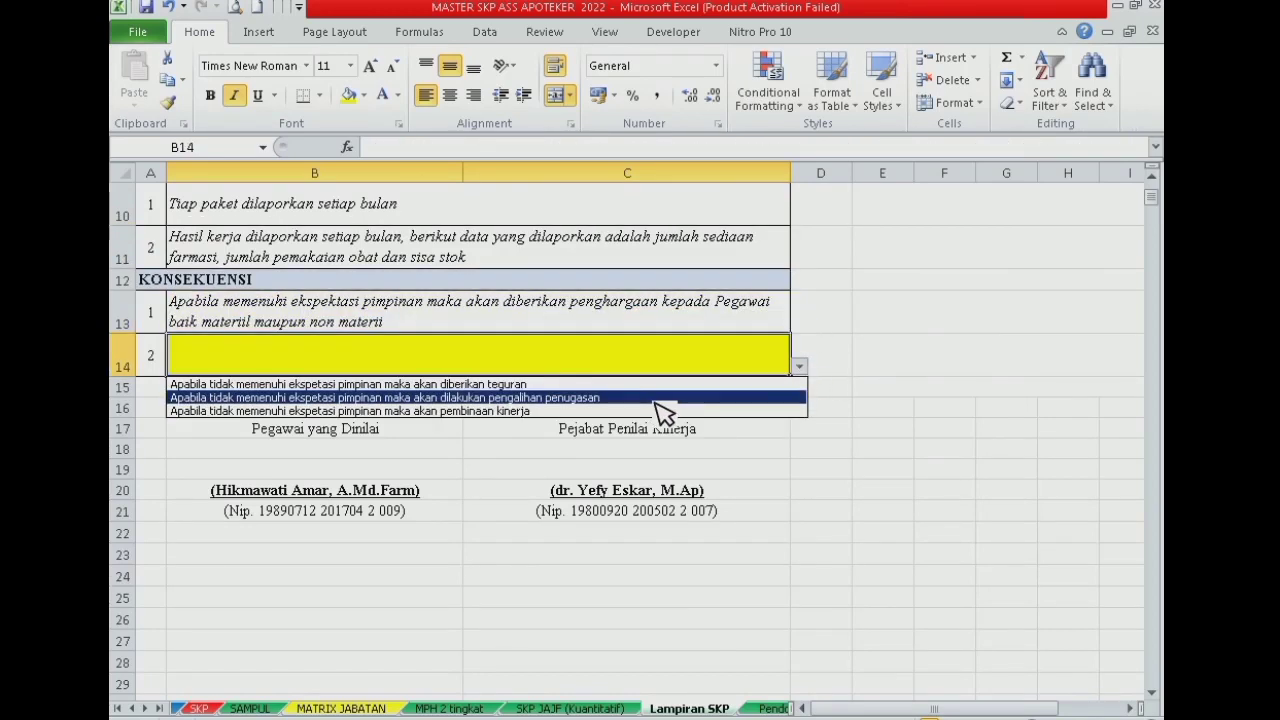
pyautogui.click(657, 398)
# Step: Review the completed Lampiran SKP, open Pendokumentasian Kinerja from the menu sheet, and examine its Rencana Aksi table down through the empty rows
pyautogui.scroll(3, 430, 420)
pyautogui.scroll(-1, 612, 515)
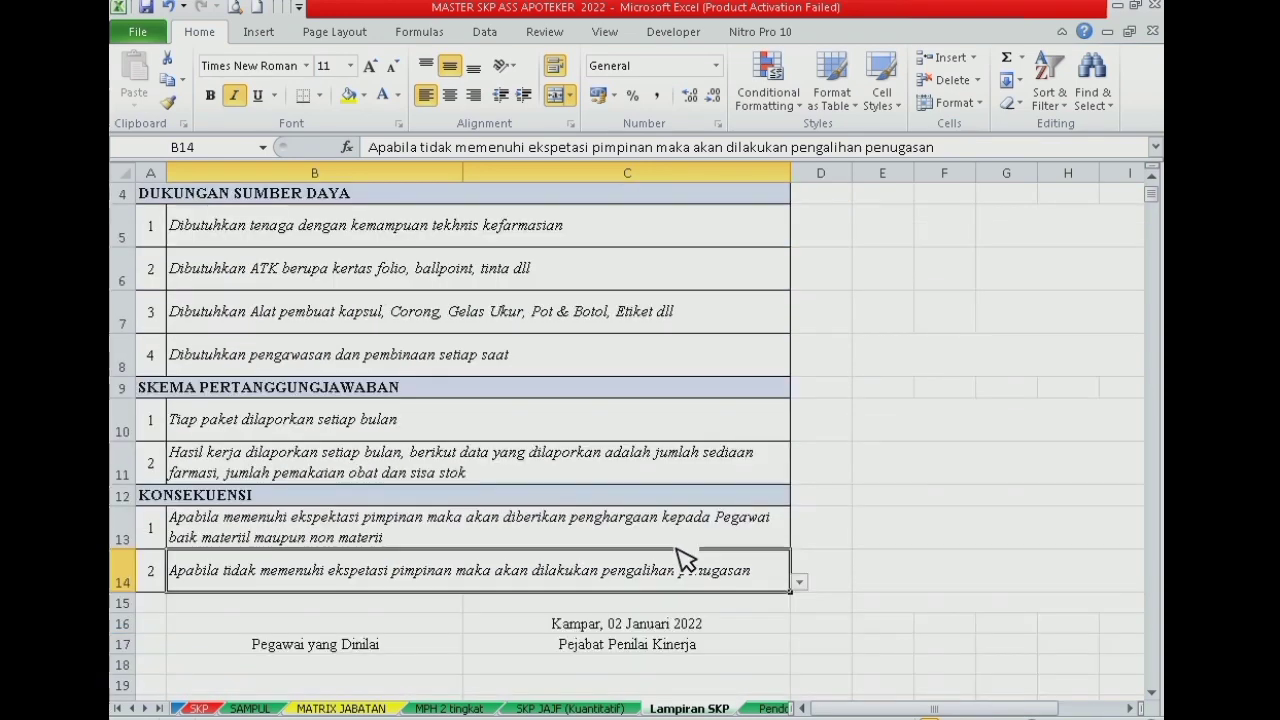
pyautogui.scroll(1, 700, 515)
pyautogui.click(821, 195)
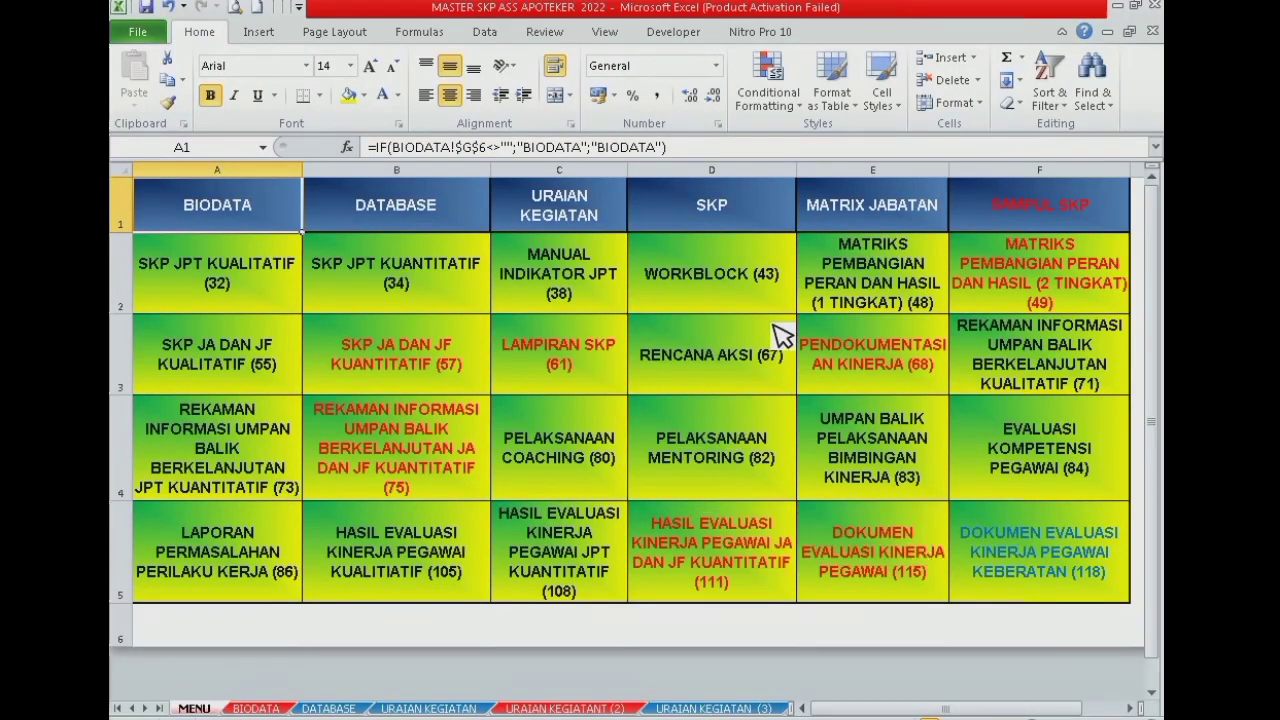
pyautogui.click(868, 370)
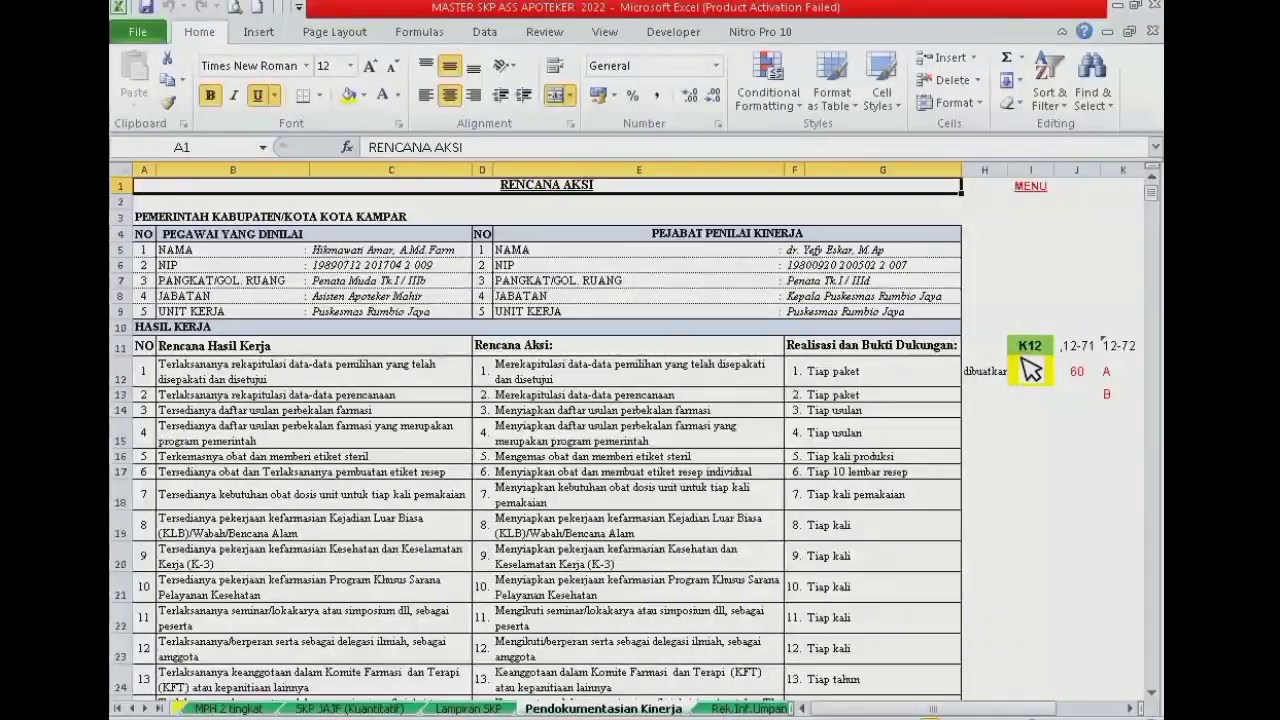
pyautogui.scroll(-1, 640, 492)
pyautogui.click(640, 488)
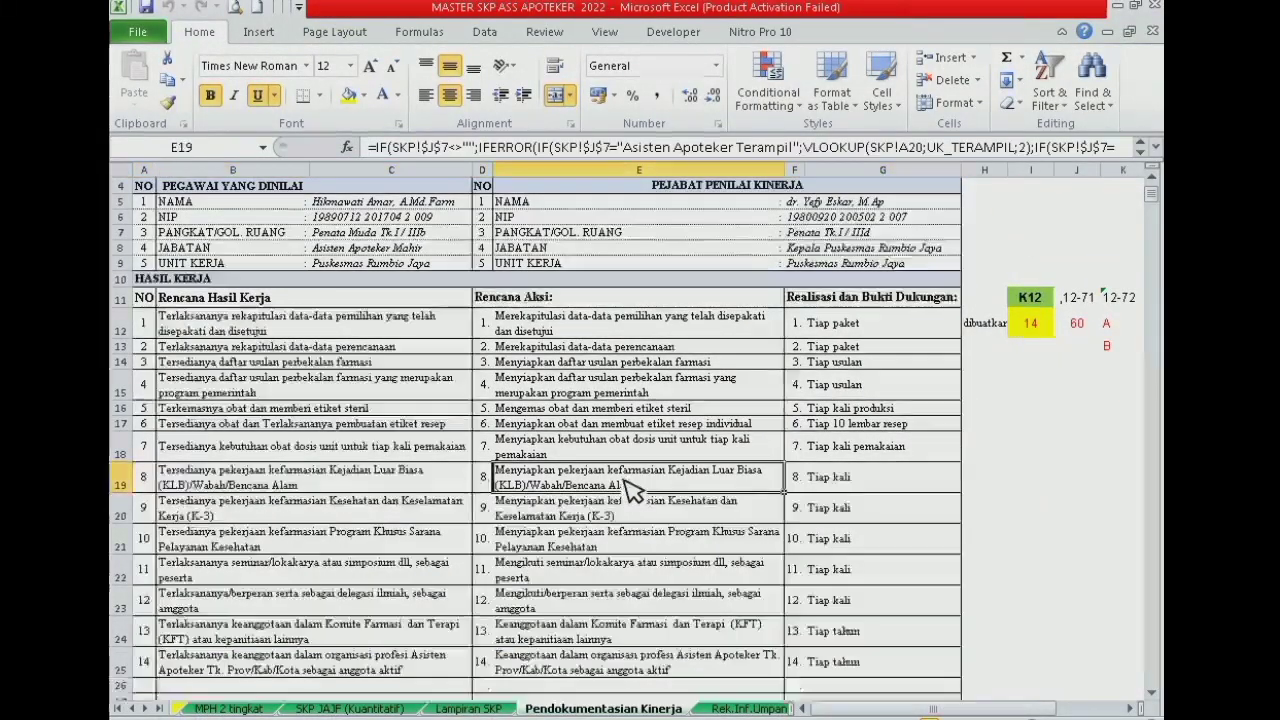
pyautogui.scroll(-6, 640, 490)
pyautogui.scroll(-8, 600, 460)
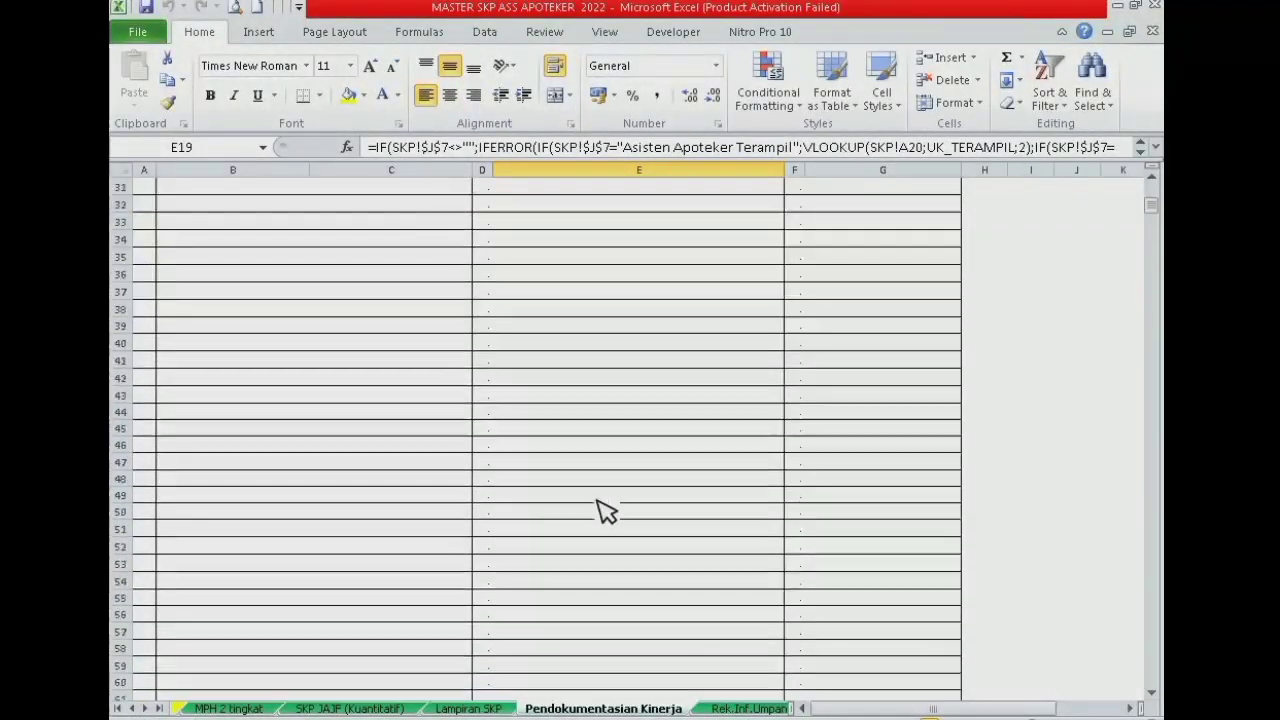
# Step: Switch to Lampiran SKP and back to Pendokumentasian Kinerja to hide the empty Rencana Aksi rows below activity 14, and check the table
pyautogui.click(470, 708)
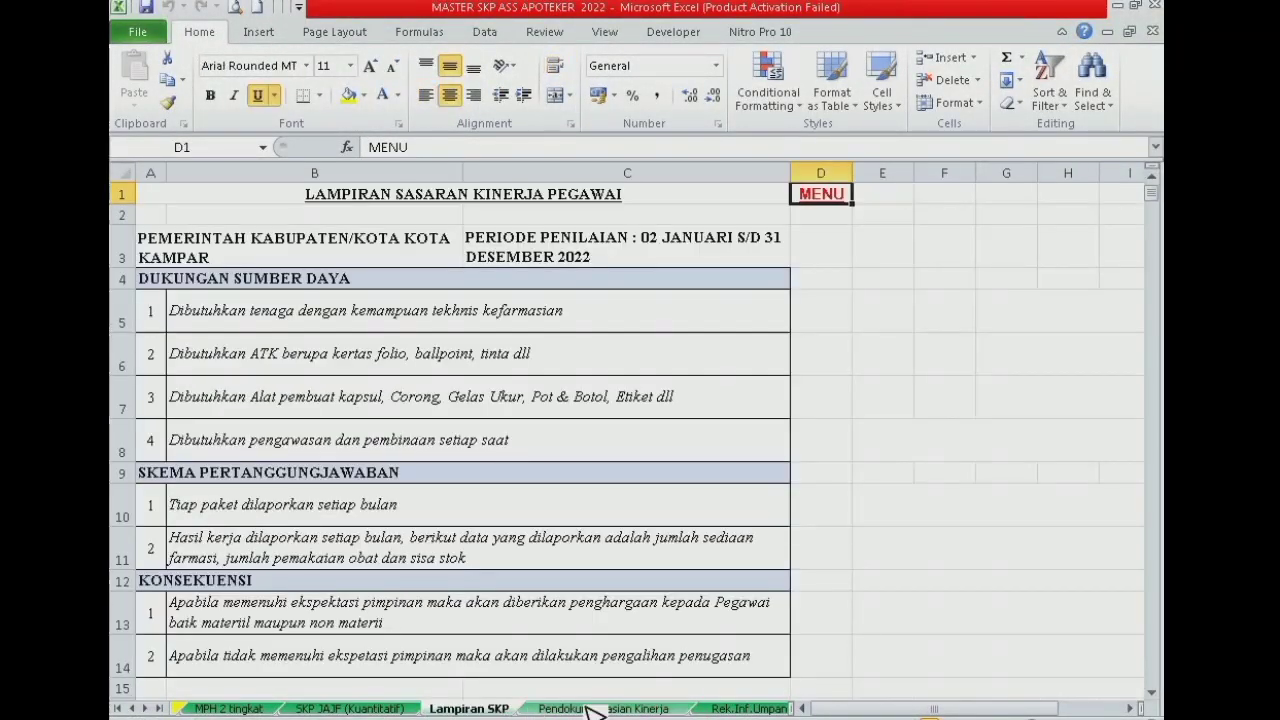
pyautogui.click(603, 708)
pyautogui.scroll(10, 600, 400)
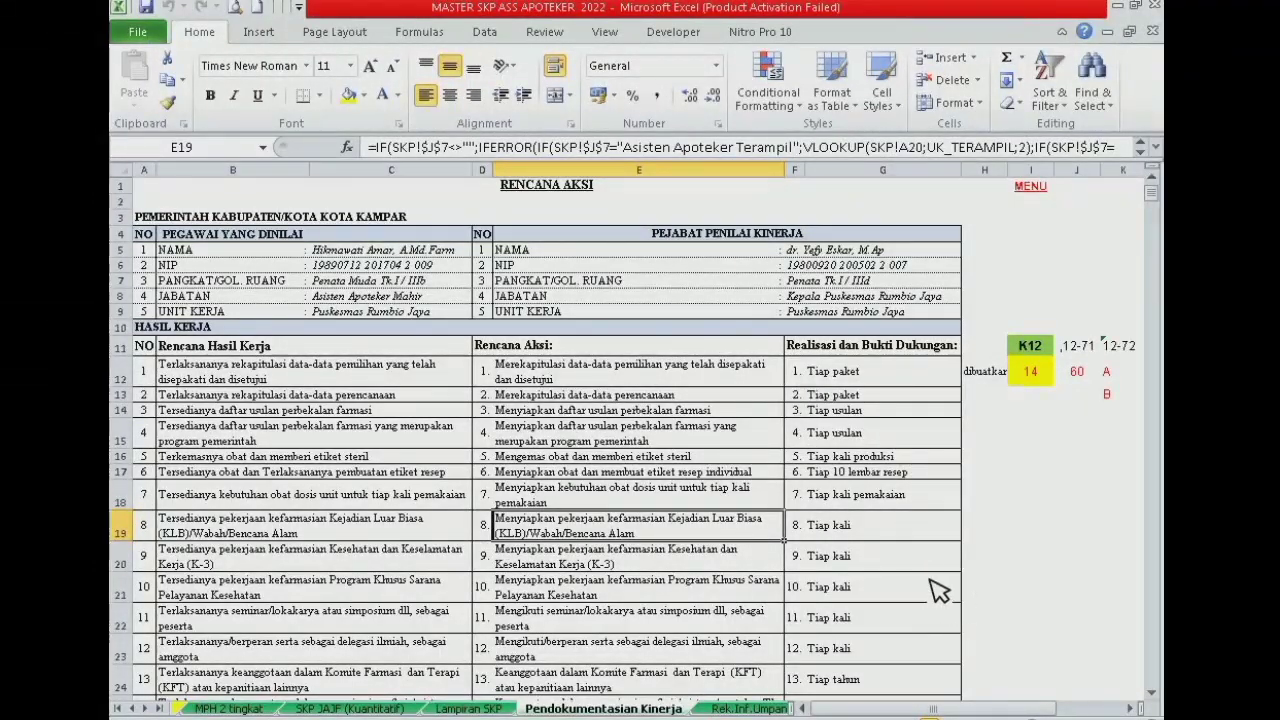
pyautogui.scroll(-3, 612, 511)
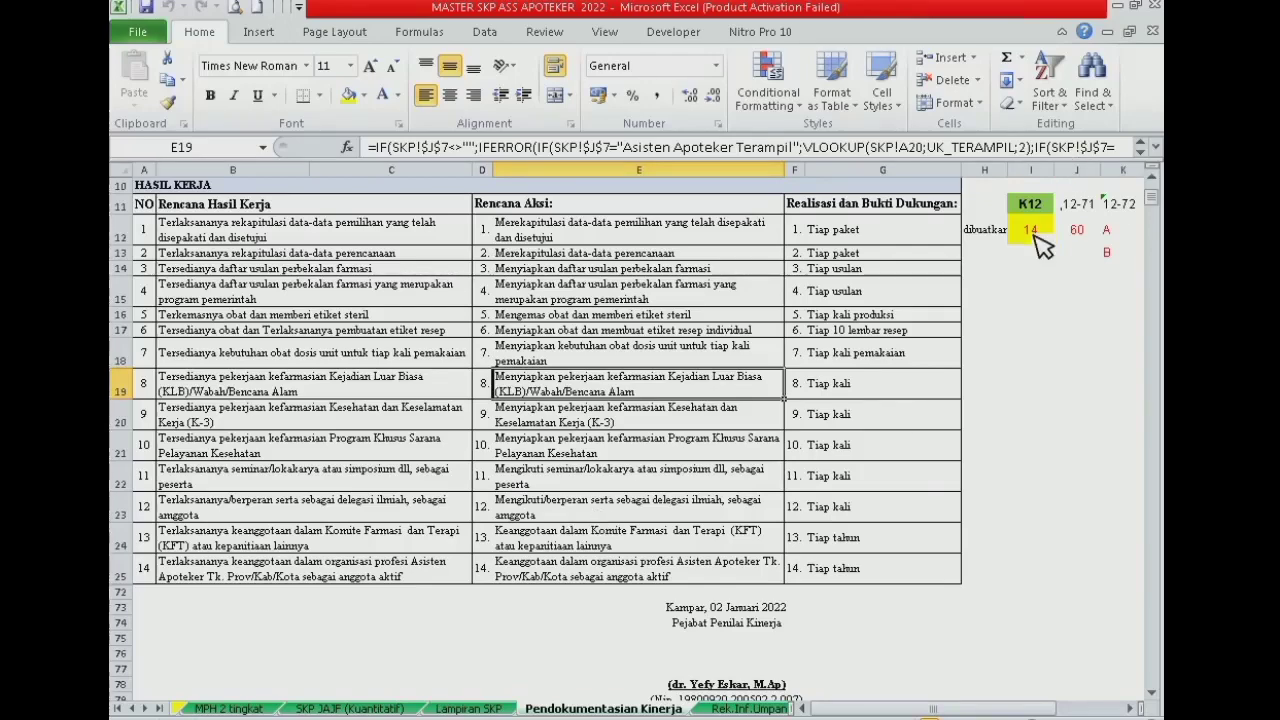
pyautogui.scroll(3, 1040, 247)
# Step: Open the Rekaman Informasi Umpan Balik Berkelanjutan JA dan JF Kuantitatif sheet from the menu sheet and examine its realization and feedback columns
pyautogui.click(1033, 192)
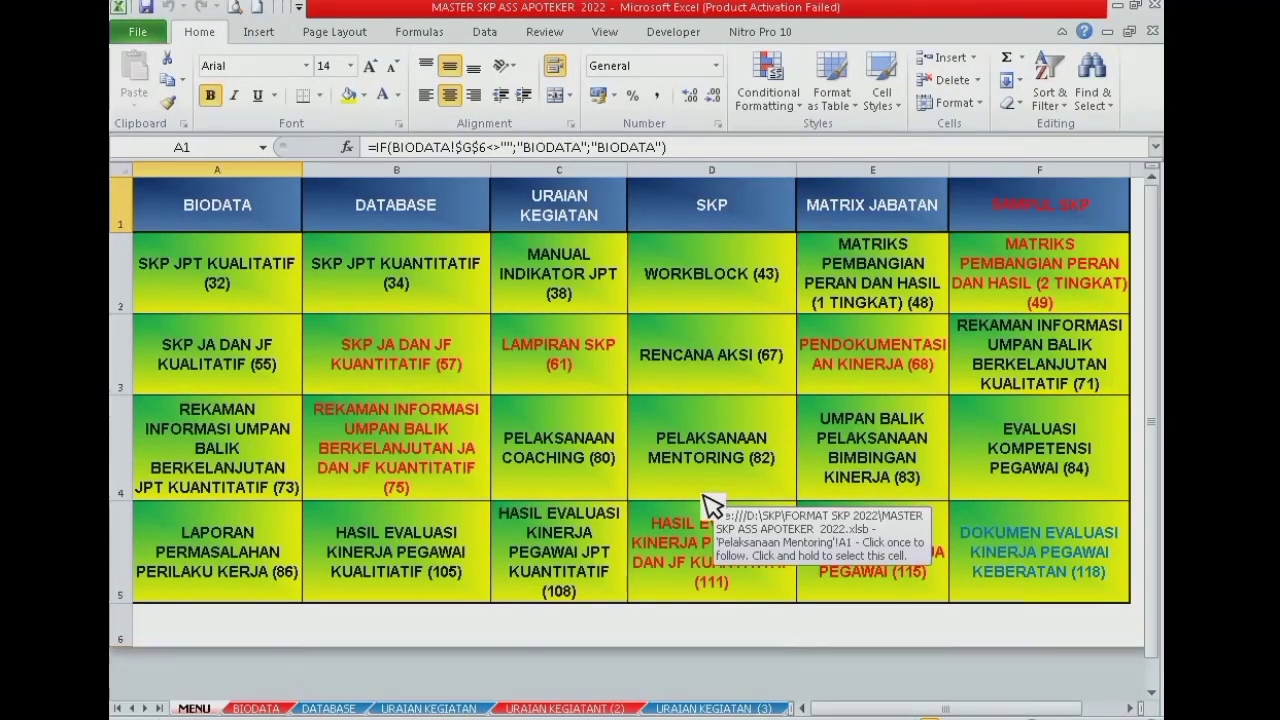
pyautogui.click(411, 452)
pyautogui.scroll(-5, 786, 563)
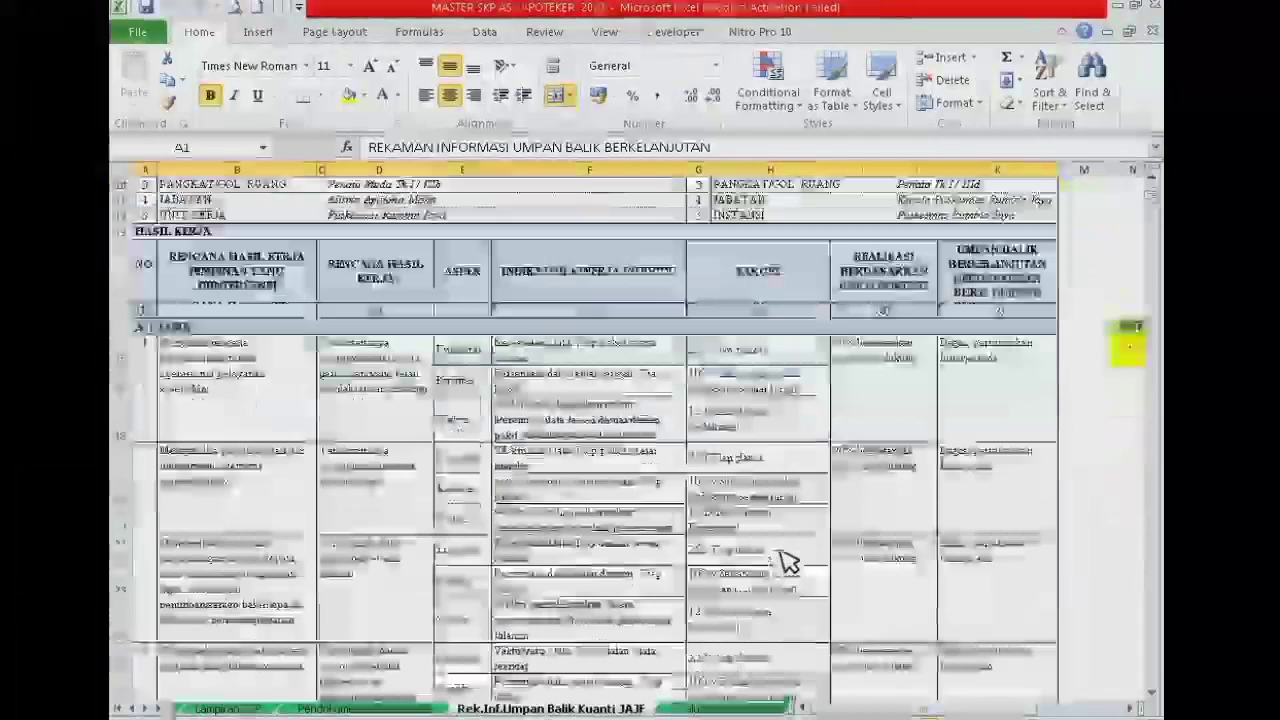
pyautogui.scroll(-6, 903, 386)
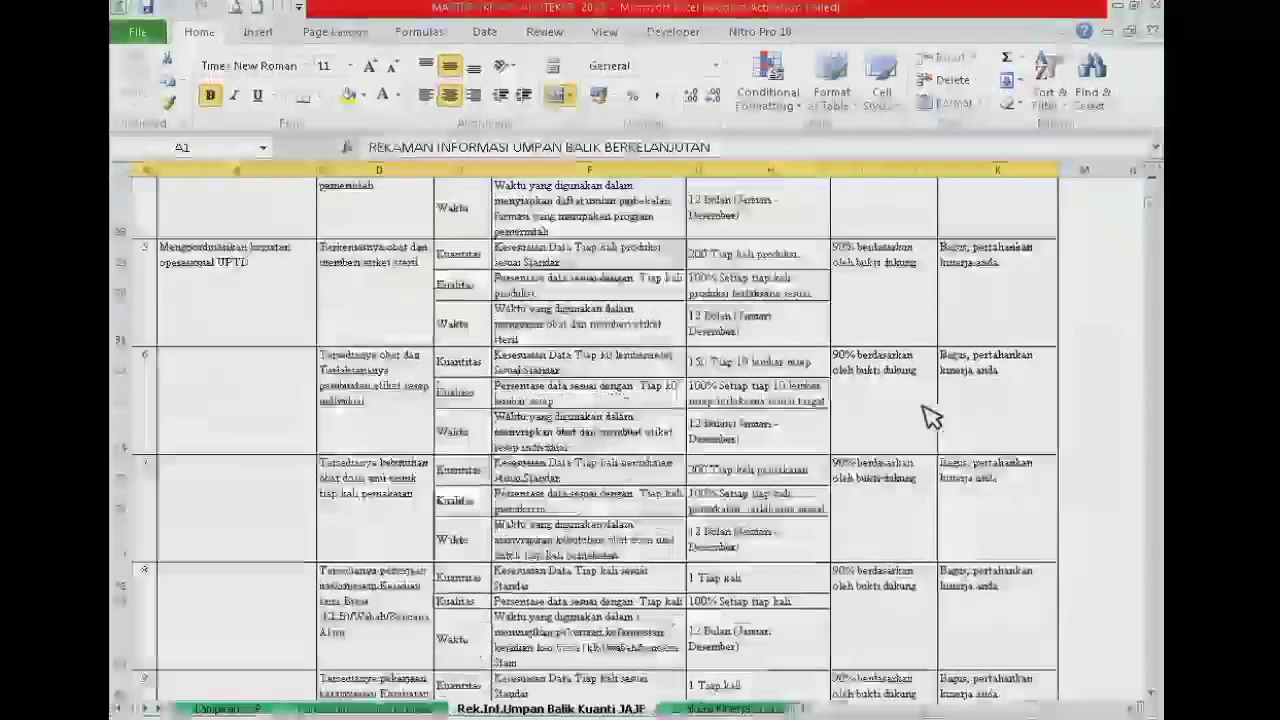
pyautogui.scroll(10, 935, 395)
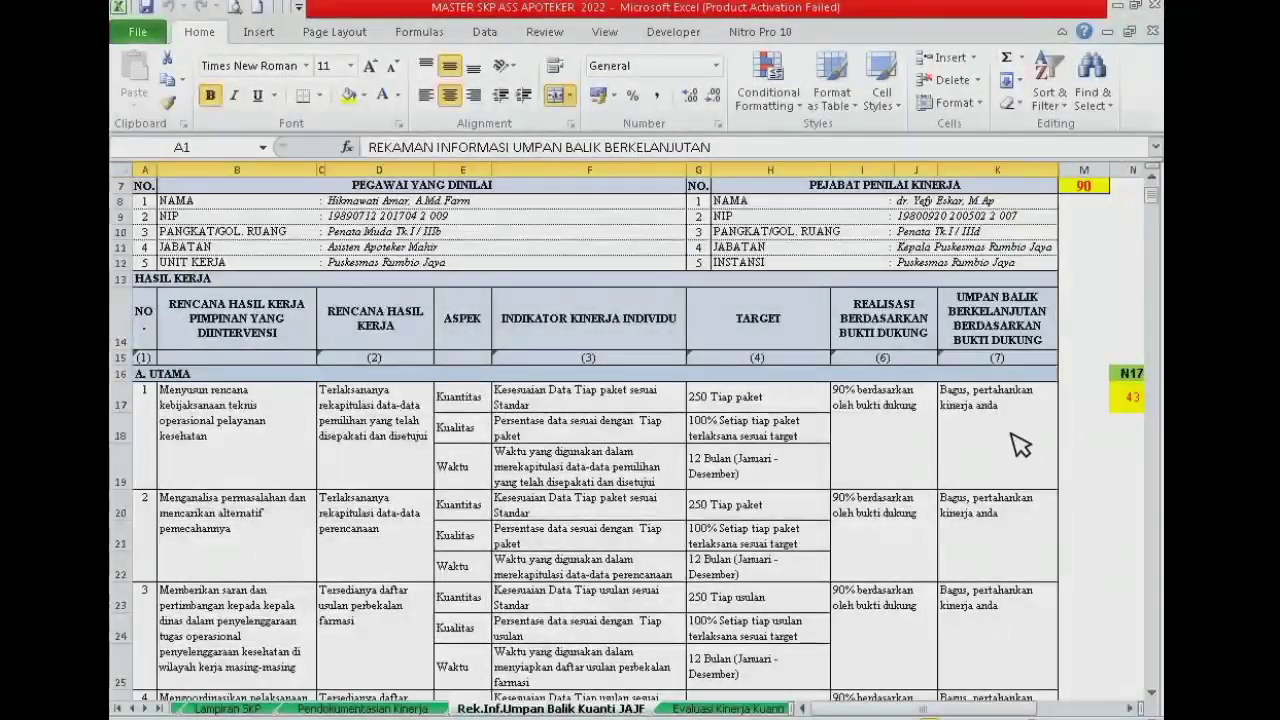
# Step: Try the feedback option "Kinerja anda cukup bagus" for activity 1, and restore it to "Bagus, pertahankan kinerja anda"
pyautogui.click(1011, 434)
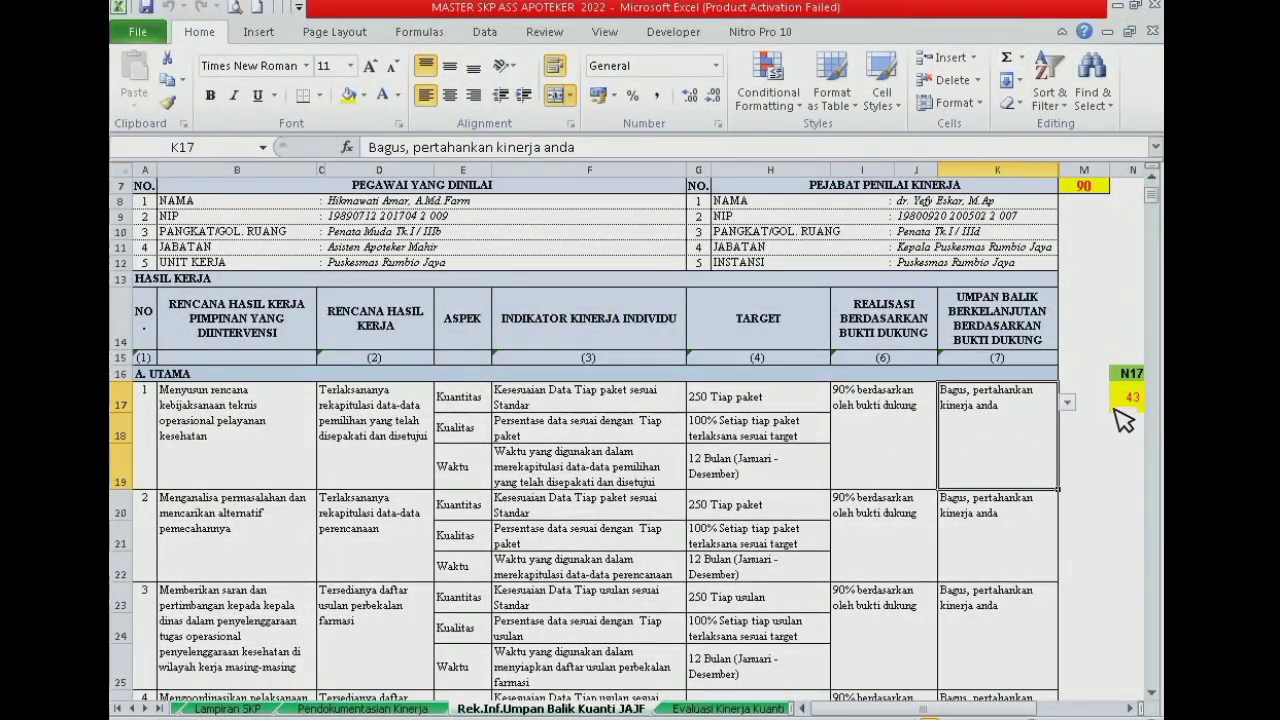
pyautogui.click(1068, 402)
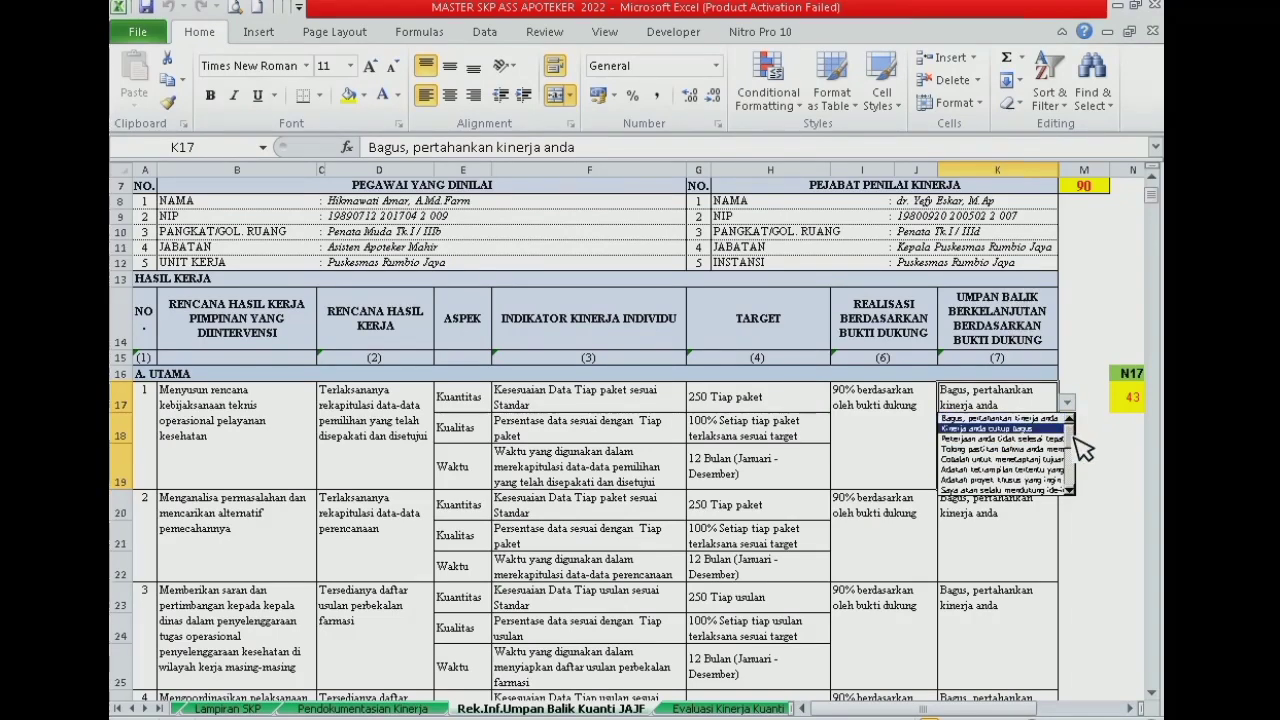
pyautogui.click(972, 430)
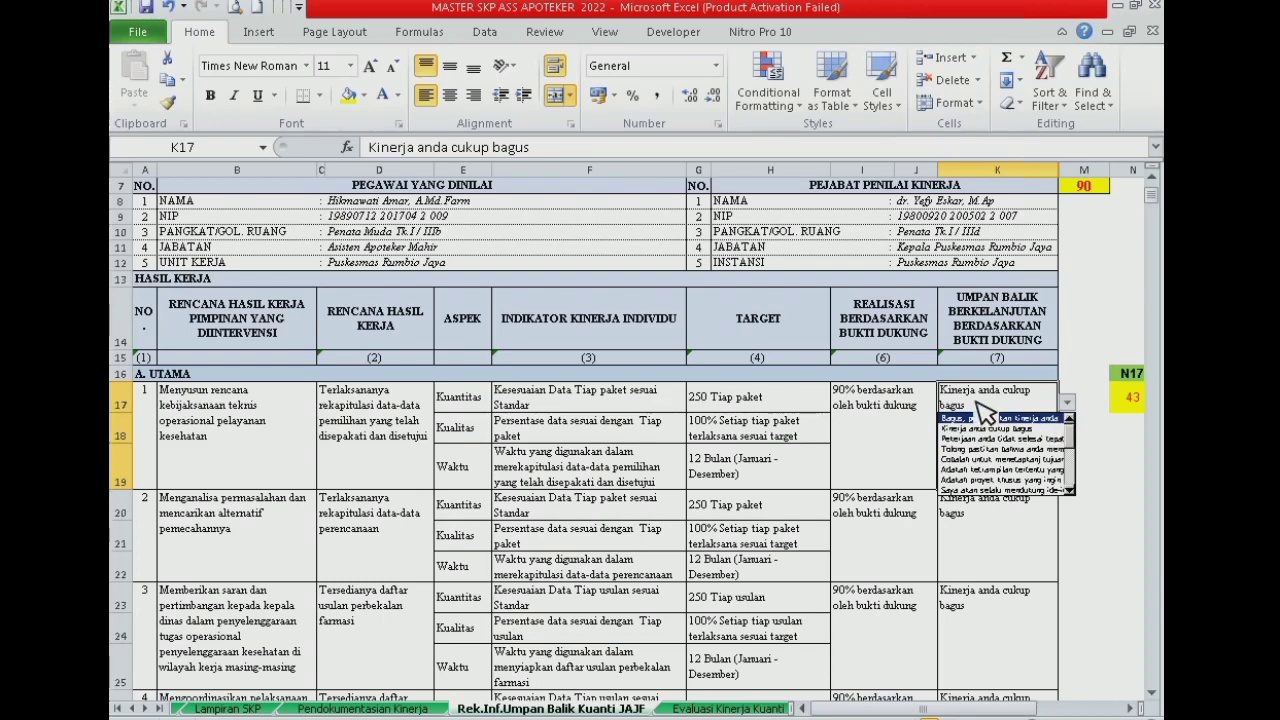
pyautogui.click(970, 418)
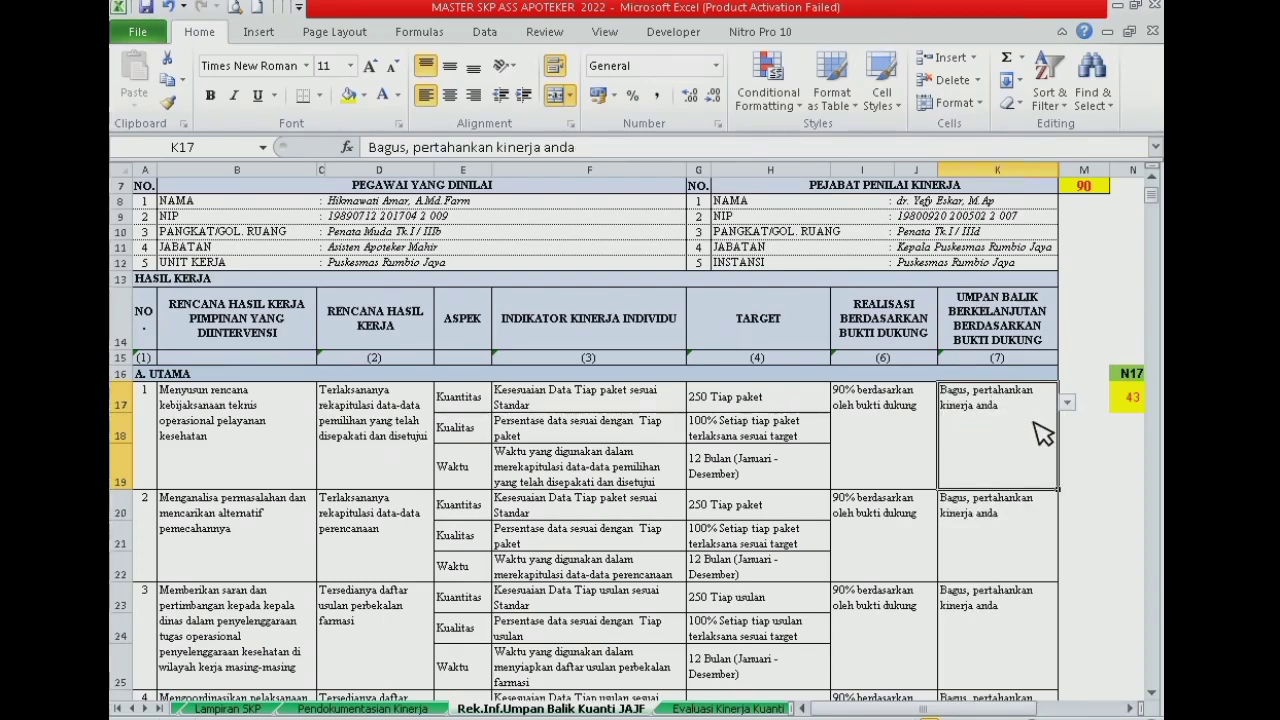
# Step: Switch to Pendokumentasian Kinerja and back to the feedback sheet to hide the empty rows below activity 14, and review the Perilaku Kerja section
pyautogui.scroll(-20, 965, 520)
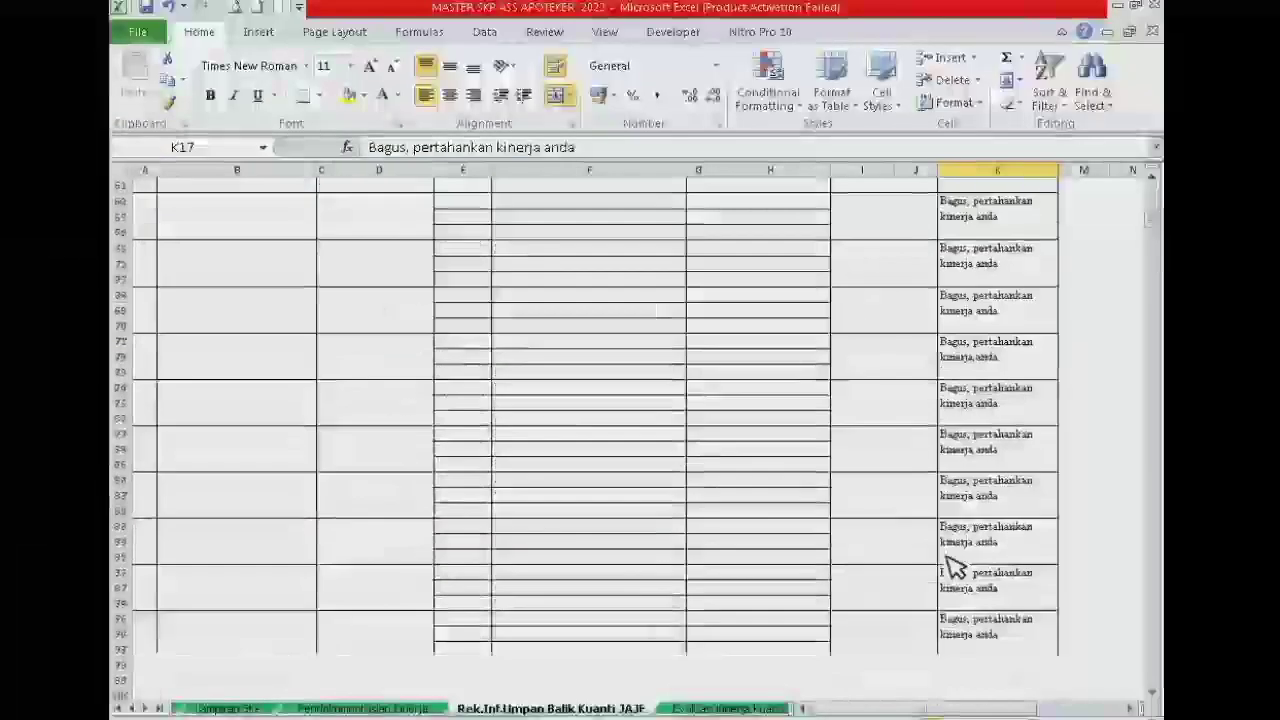
pyautogui.scroll(10, 723, 398)
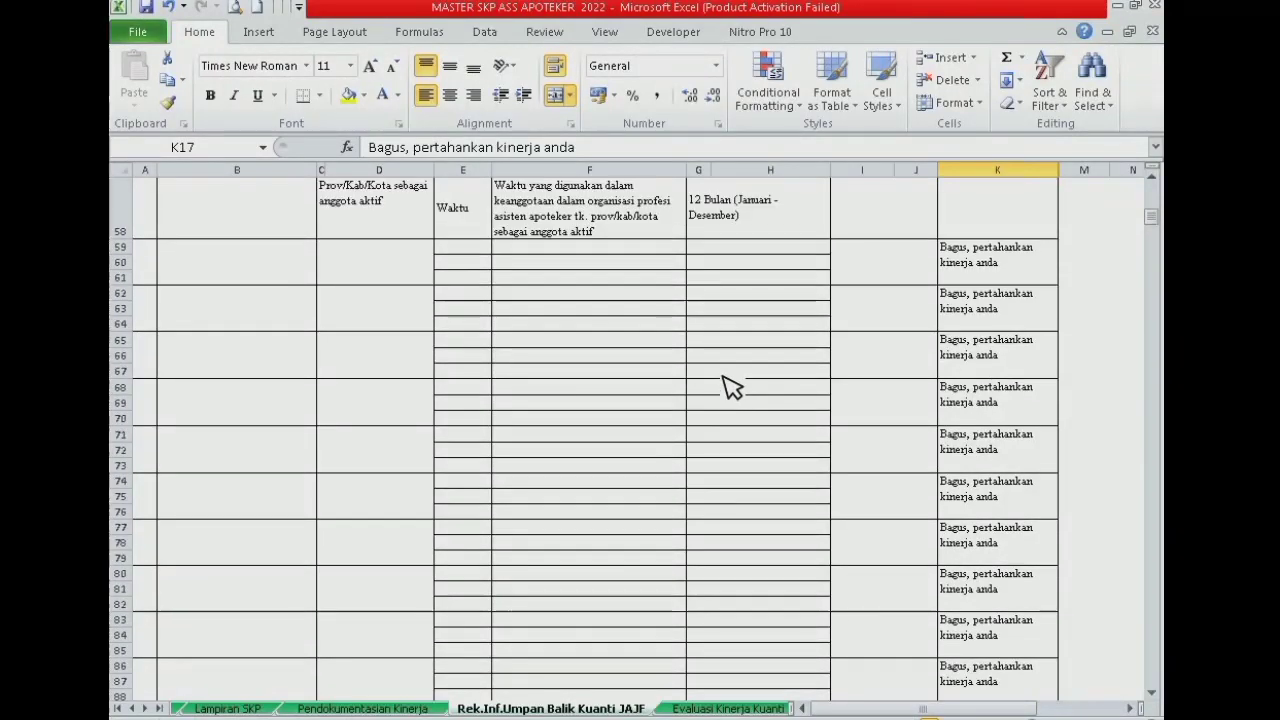
pyautogui.scroll(-5, 806, 400)
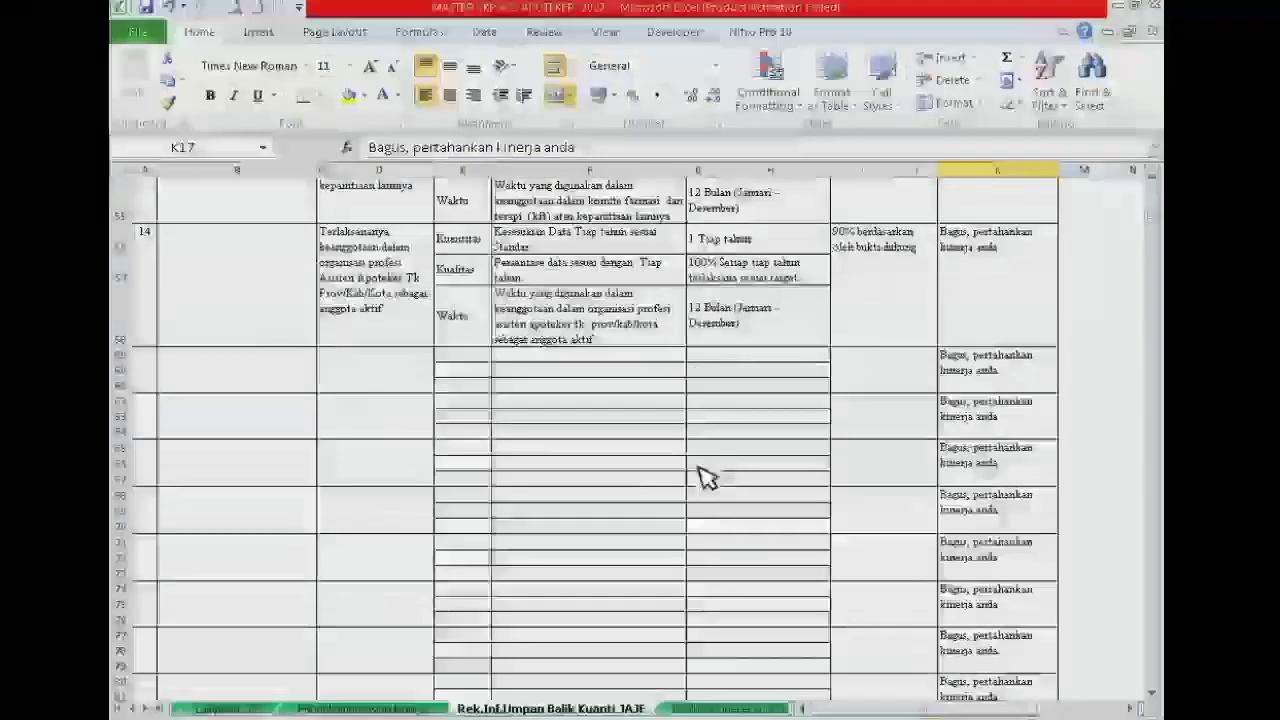
pyautogui.click(385, 708)
pyautogui.click(556, 708)
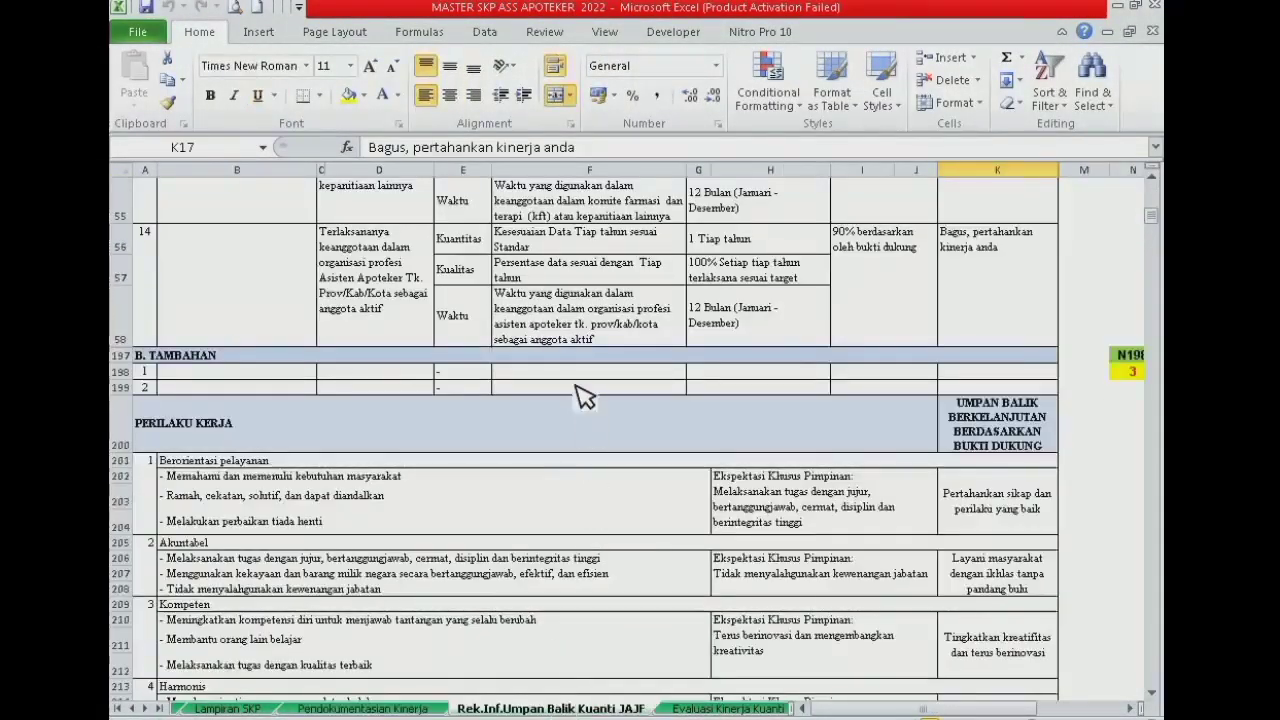
pyautogui.scroll(-4, 582, 422)
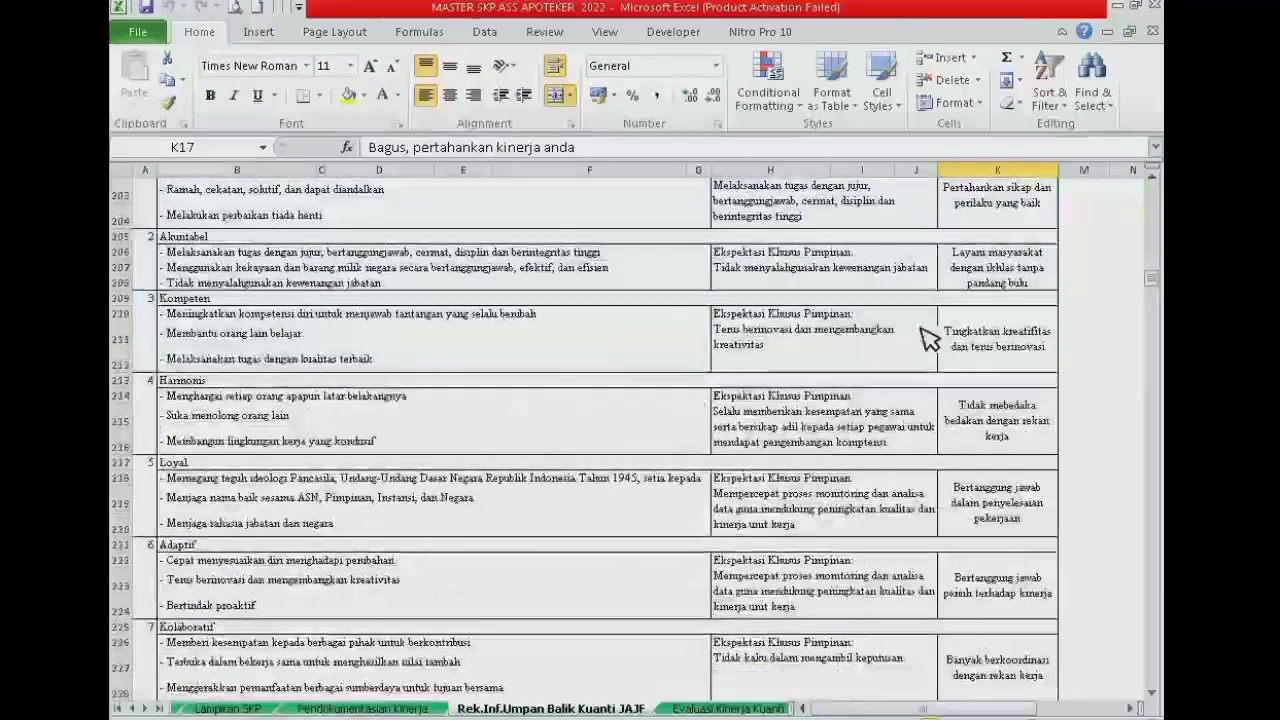
pyautogui.scroll(-2, 880, 410)
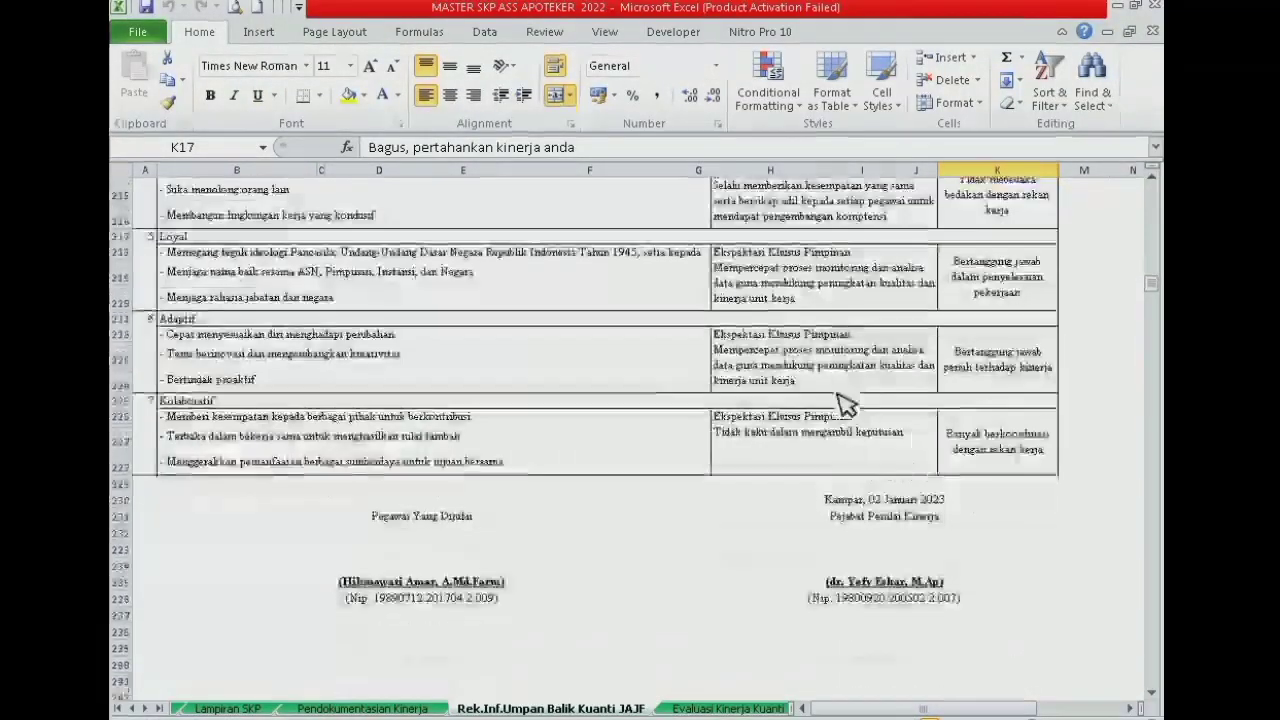
pyautogui.scroll(10, 808, 523)
pyautogui.scroll(5, 897, 440)
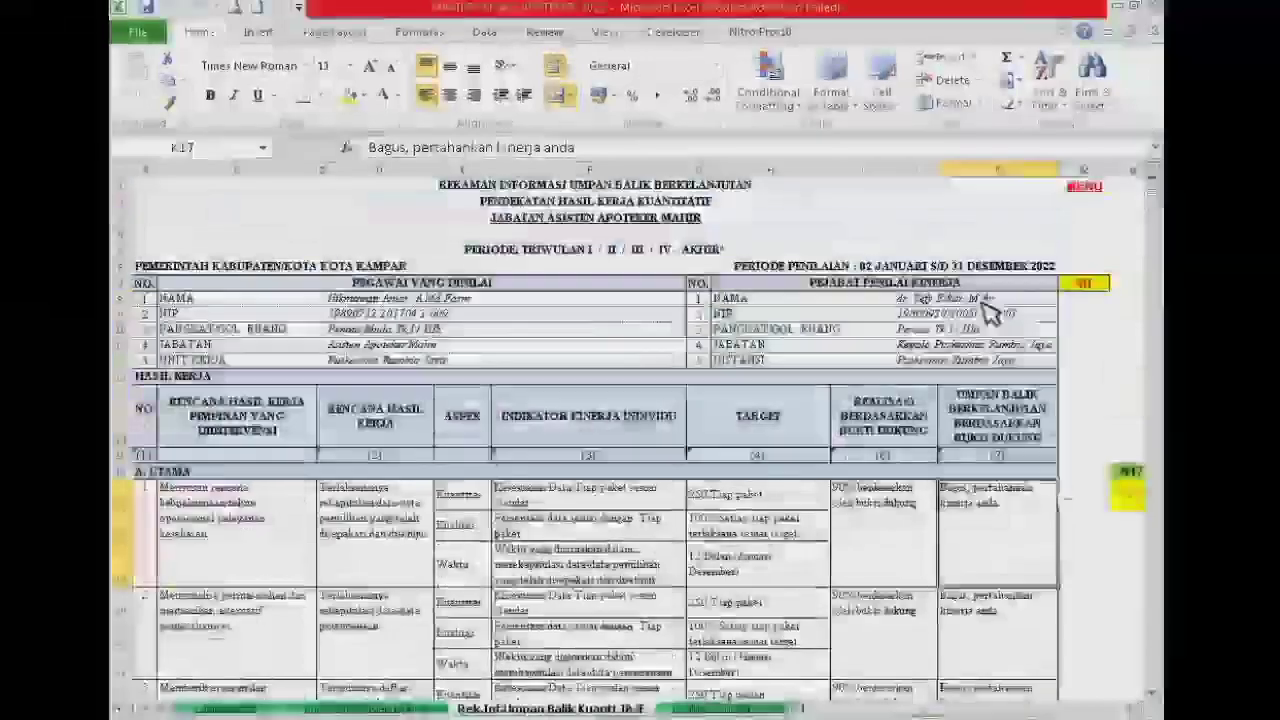
# Step: Open Hasil Evaluasi Kinerja Pegawai JA dan JF Kuantitatif from the menu sheet and set Capaian Kinerja Organisasi to BAIK
pyautogui.click(1082, 187)
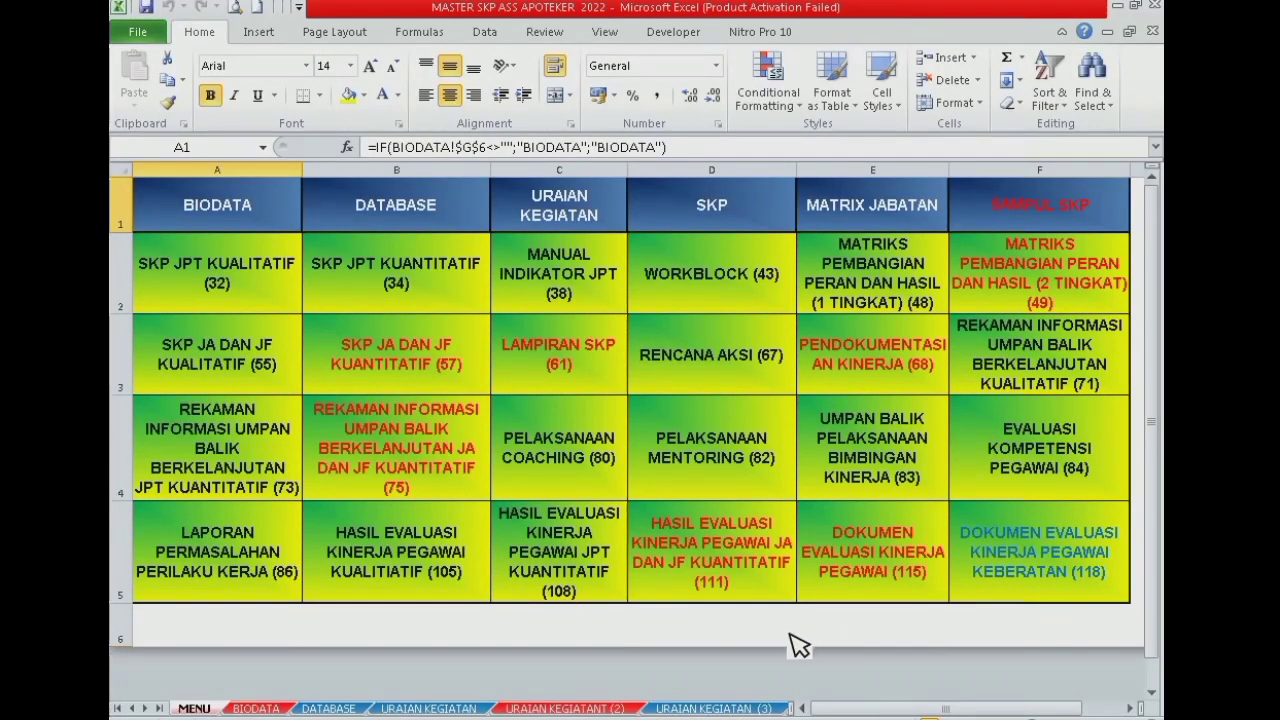
pyautogui.click(718, 545)
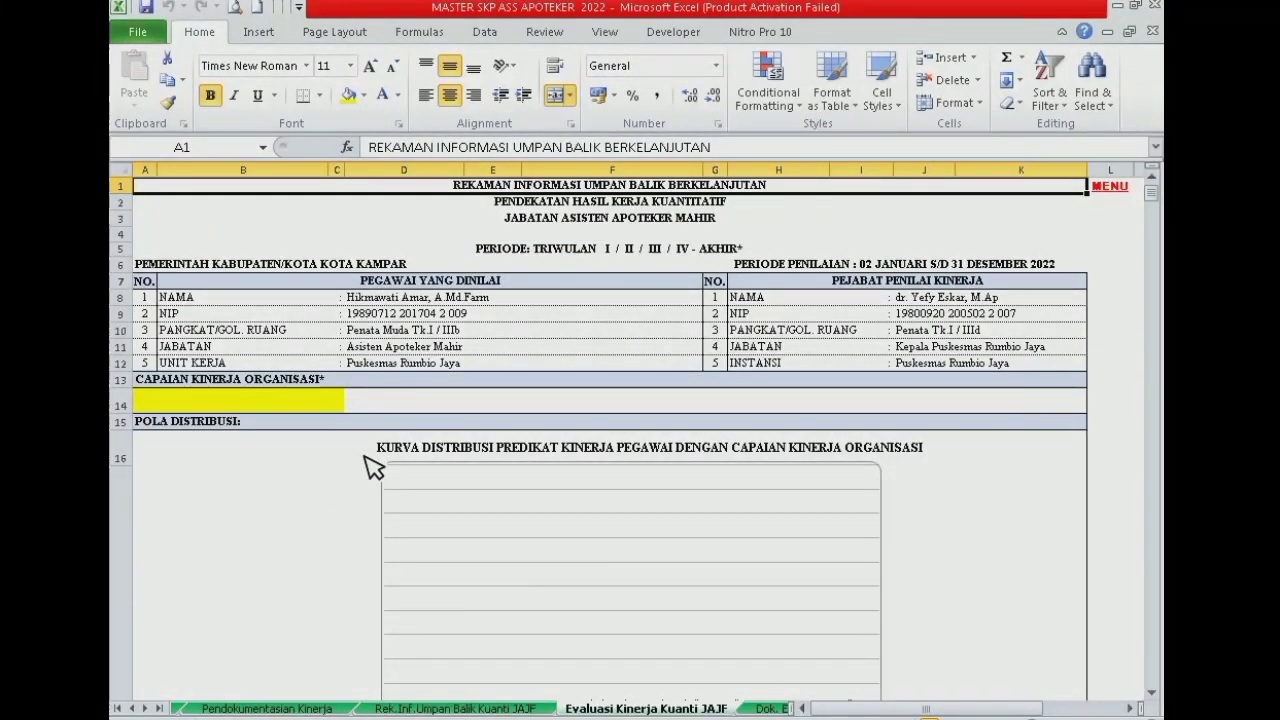
pyautogui.click(265, 405)
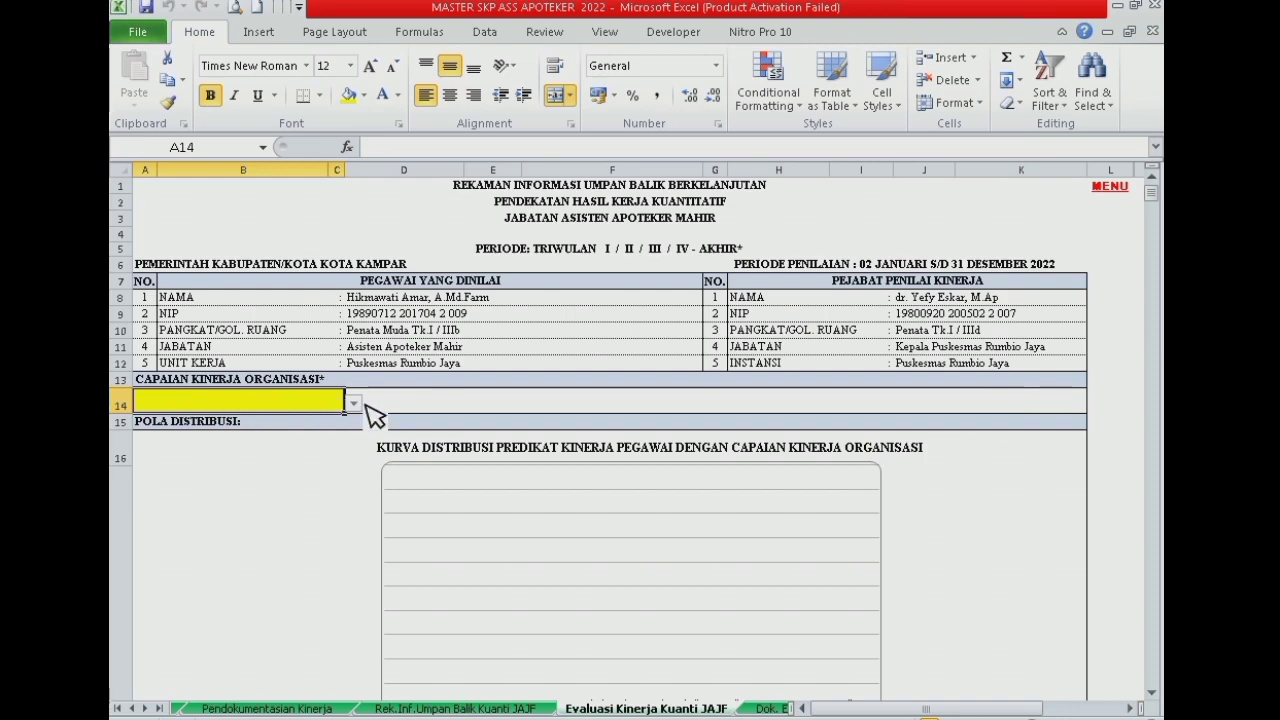
pyautogui.click(354, 403)
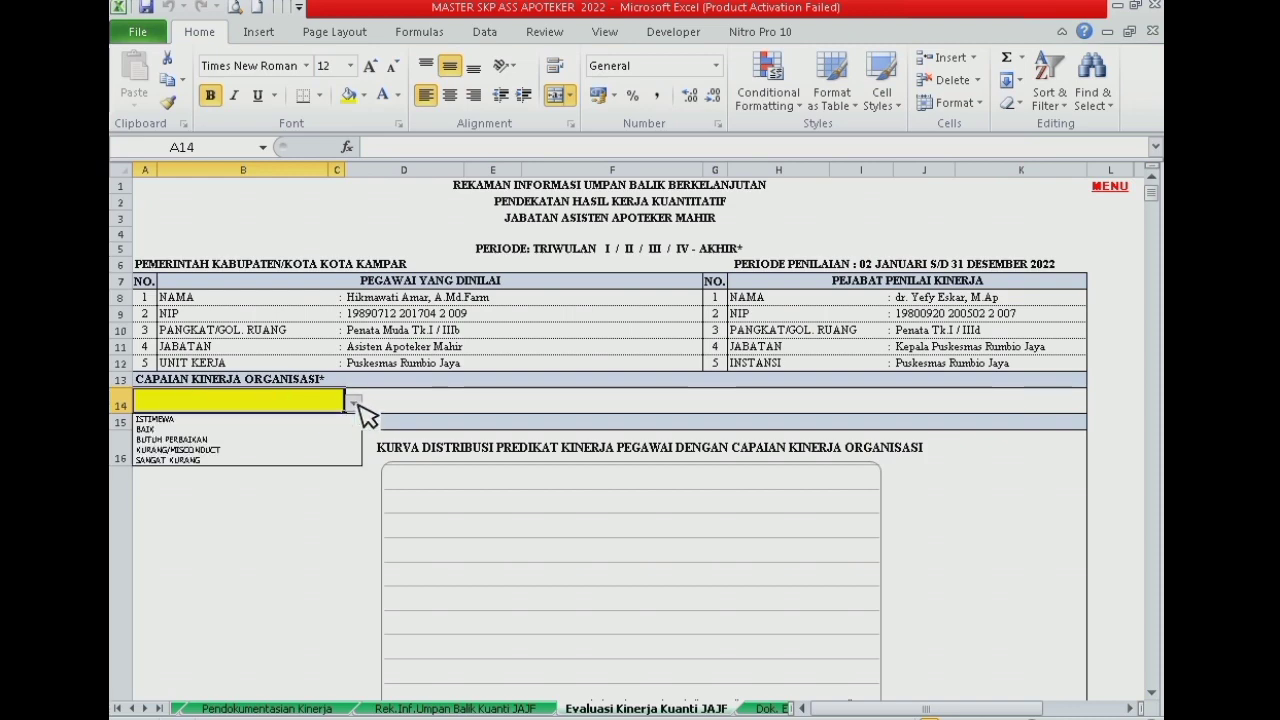
pyautogui.click(168, 430)
pyautogui.moveTo(1156, 196); pyautogui.dragTo(1097, 286)
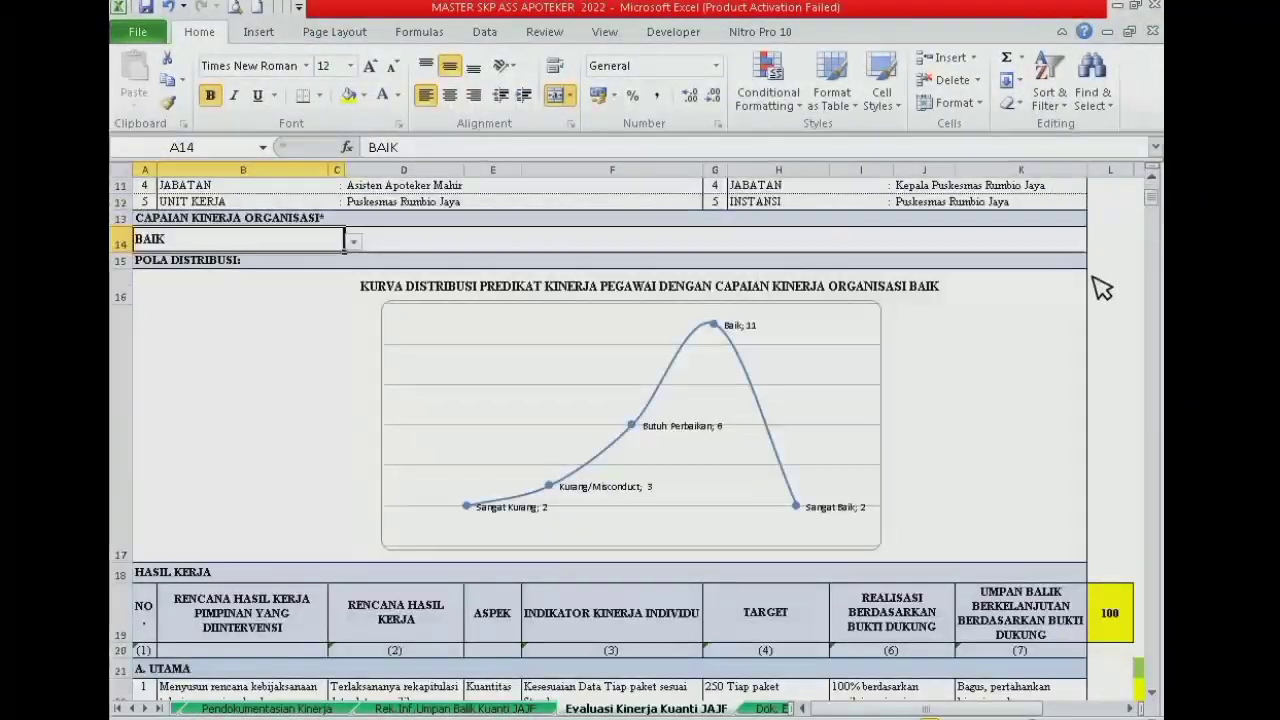
# Step: Set the Rating Hasil Kerja below the Tambahan section to "Sesuai Ekspektasi"
pyautogui.scroll(-20, 766, 503)
pyautogui.click(612, 399)
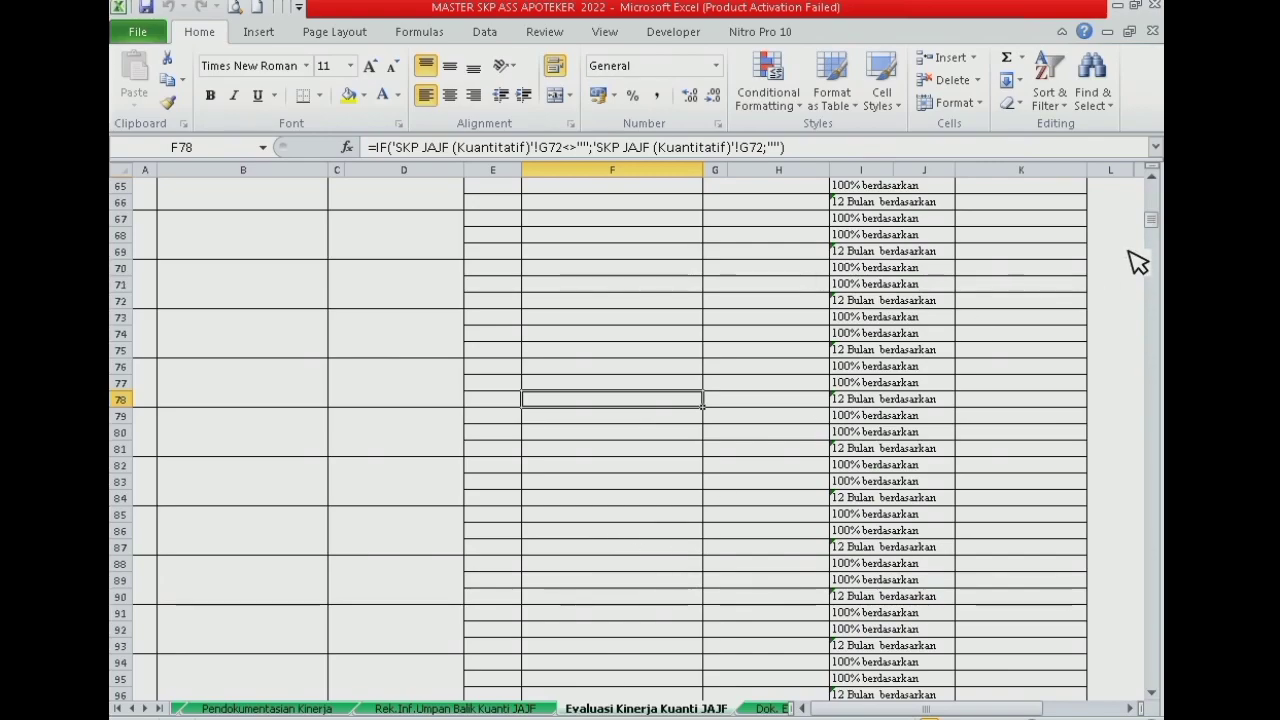
pyautogui.moveTo(1153, 224); pyautogui.dragTo(1156, 284)
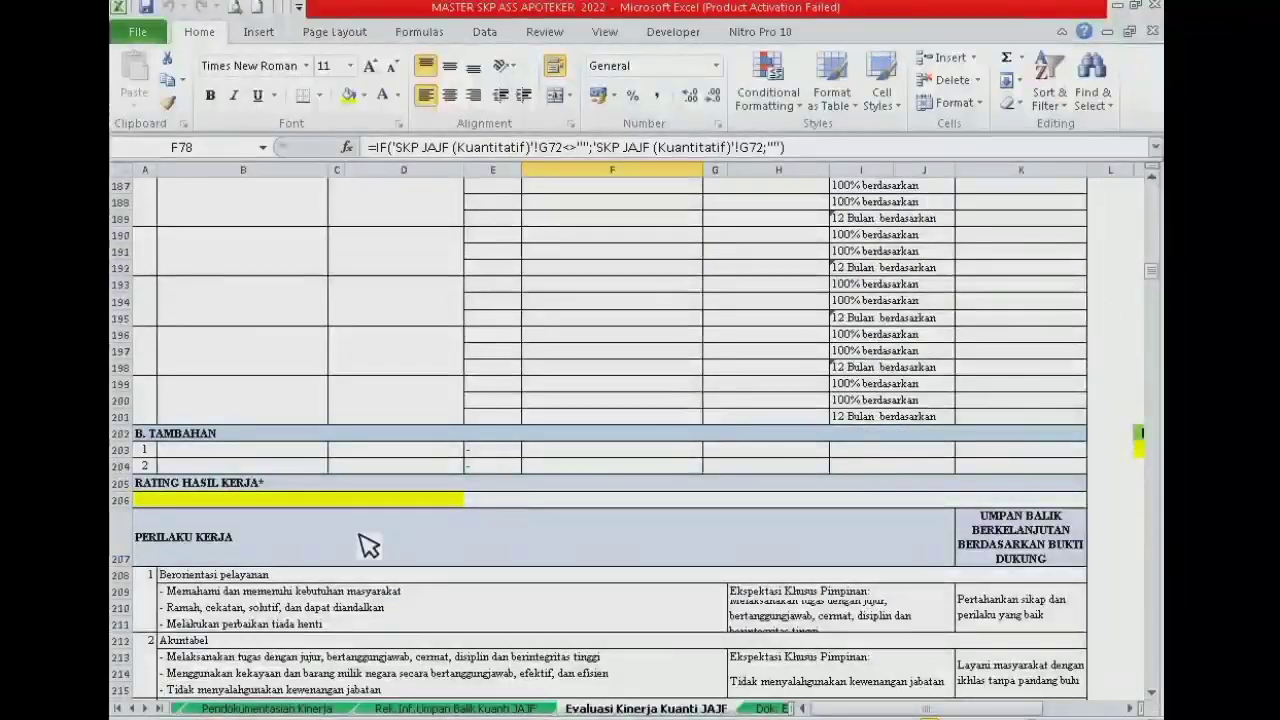
pyautogui.click(403, 500)
pyautogui.click(472, 499)
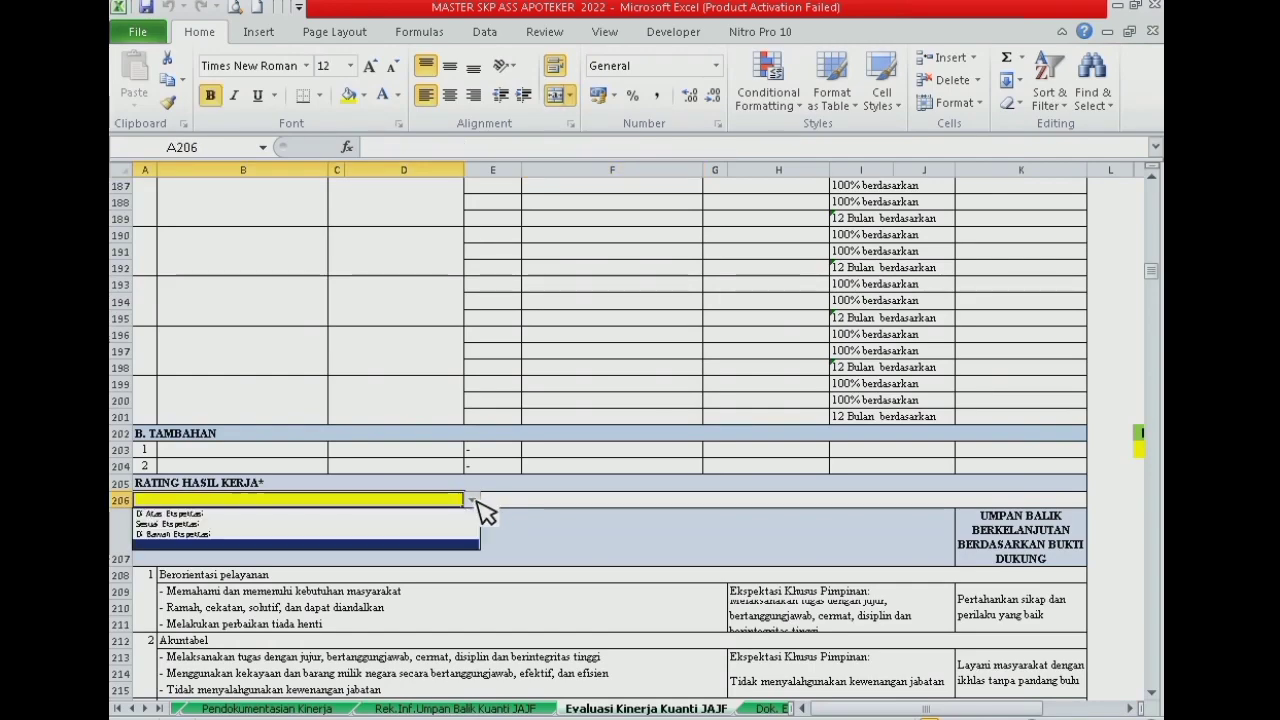
pyautogui.click(162, 524)
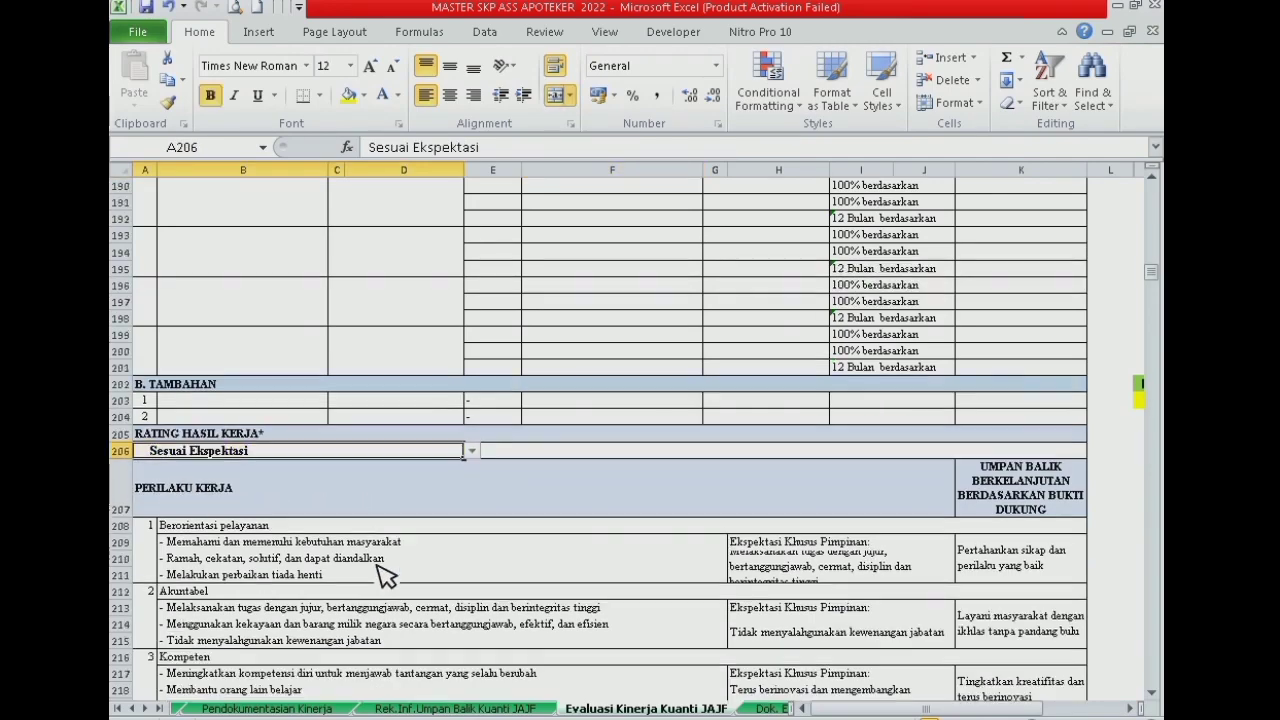
# Step: Set the Rating Perilaku Kerja below the Kolaboratif behaviour item to "Sesuai Ekspektasi"
pyautogui.scroll(-10, 386, 577)
pyautogui.click(200, 516)
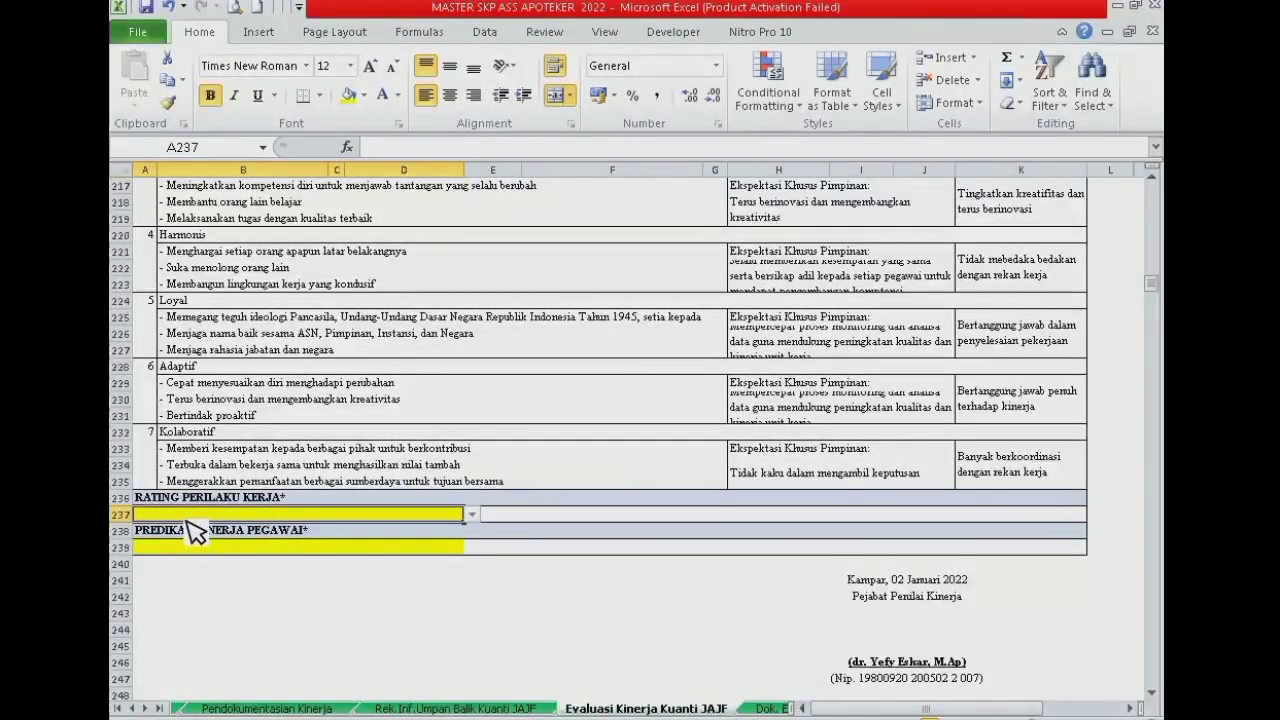
pyautogui.click(472, 515)
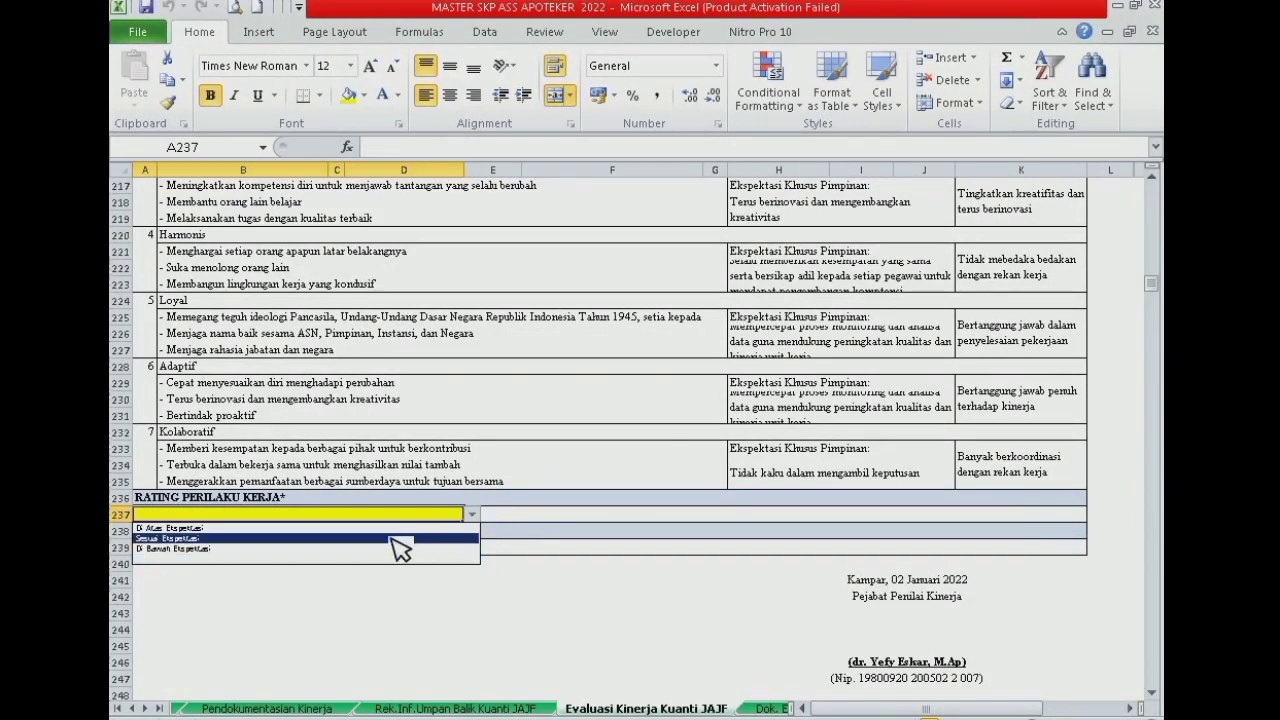
pyautogui.click(193, 538)
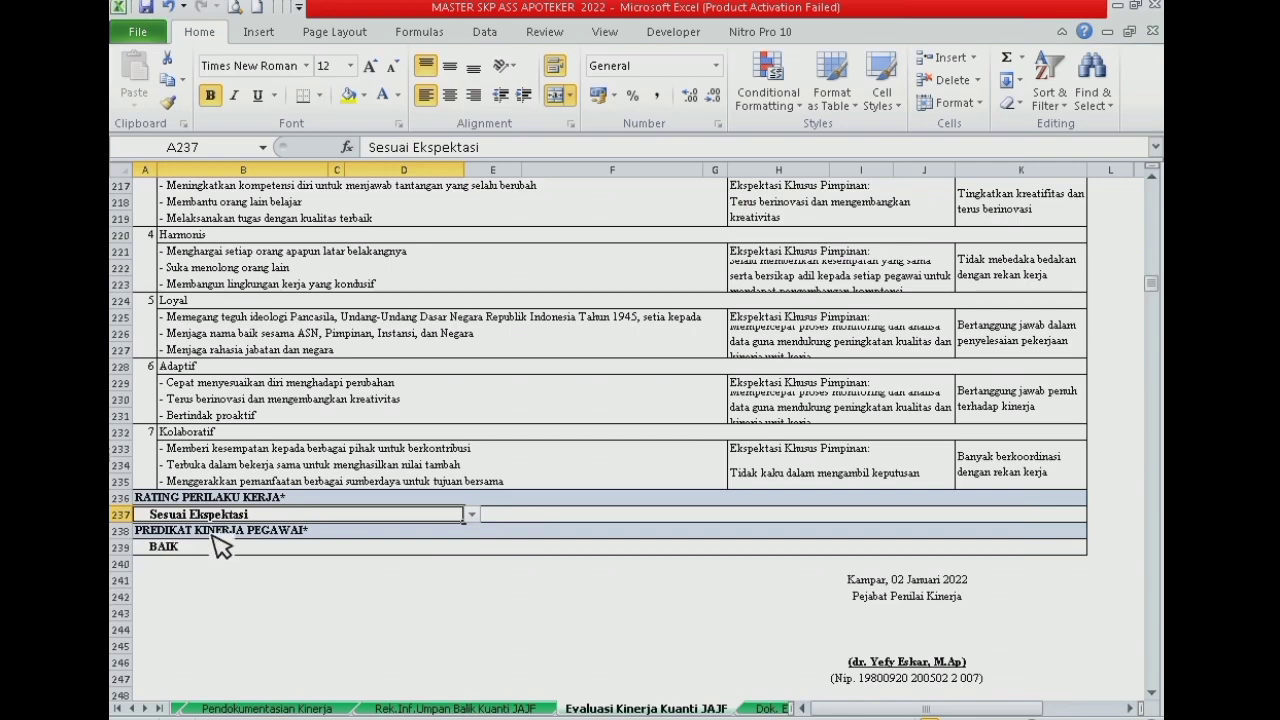
# Step: Switch to the Rek.Inf.Umpan Balik sheet and back to Evaluasi Kinerja to hide the empty rows below activity 14, and check the evaluation
pyautogui.scroll(14, 810, 645)
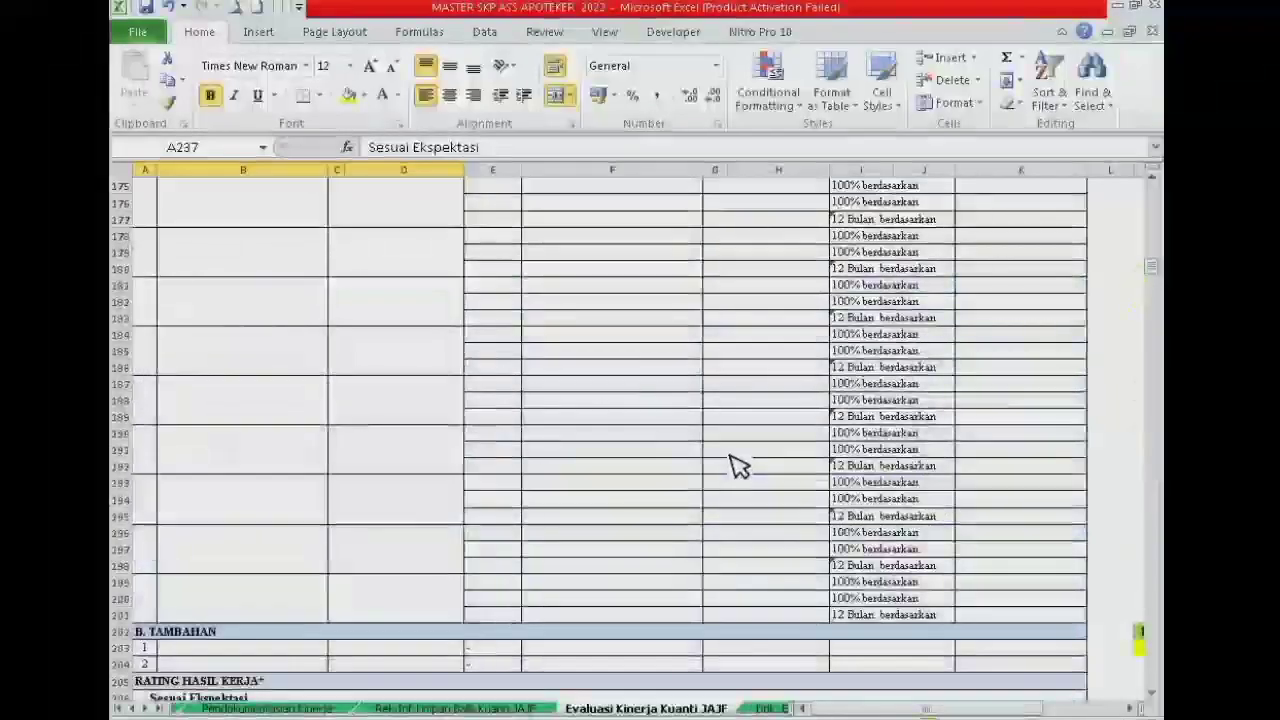
pyautogui.moveTo(600, 268); pyautogui.dragTo(588, 360)
pyautogui.scroll(-2, 588, 360)
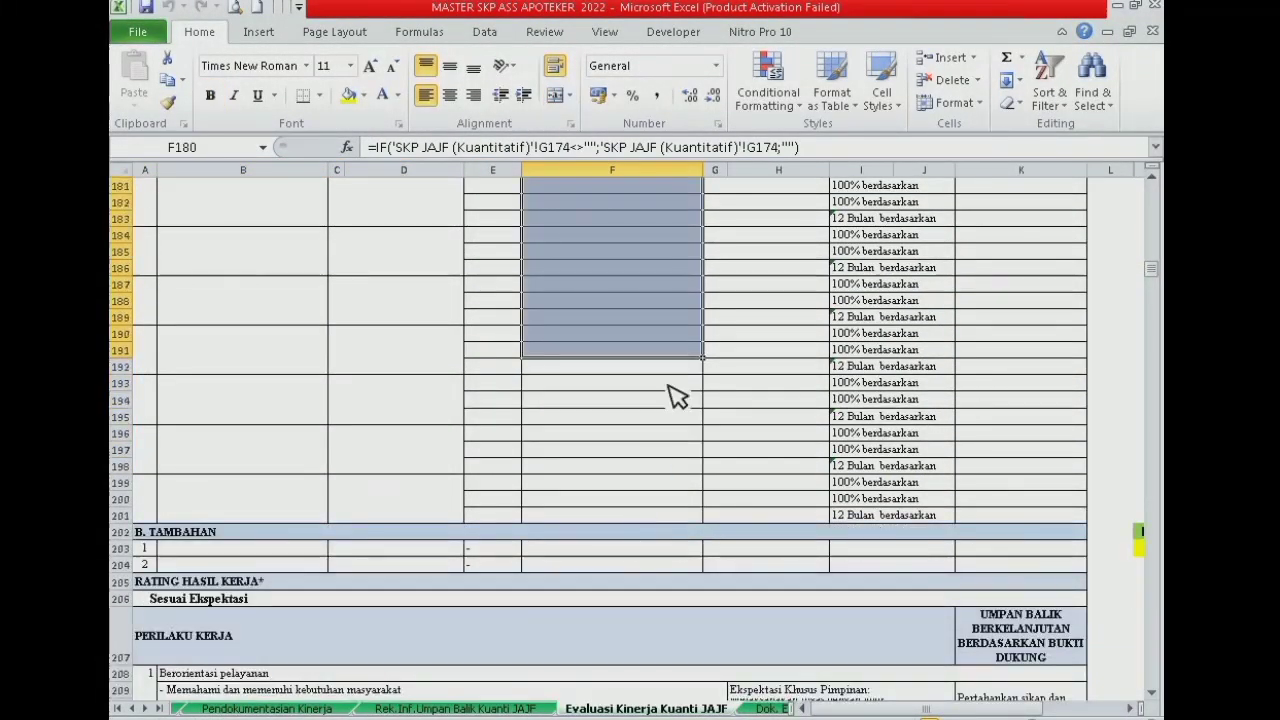
pyautogui.scroll(6, 680, 394)
pyautogui.scroll(-2, 537, 320)
pyautogui.click(490, 709)
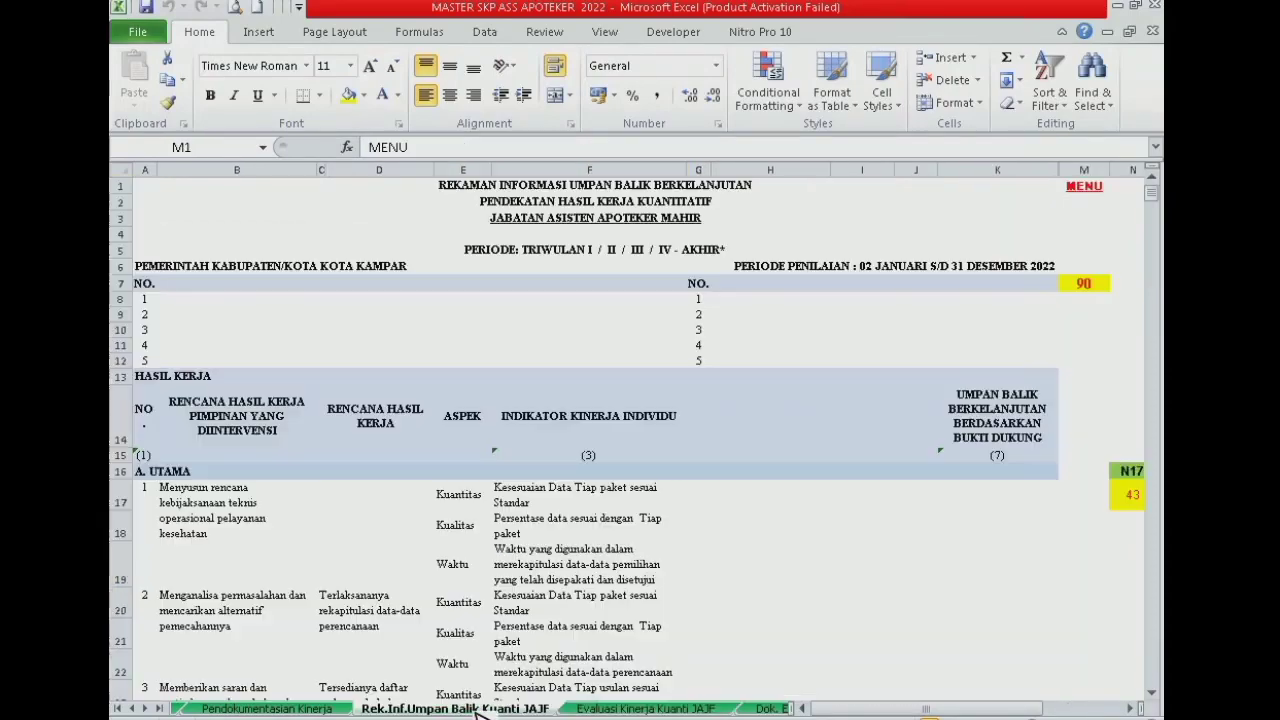
pyautogui.click(622, 709)
pyautogui.scroll(20, 543, 286)
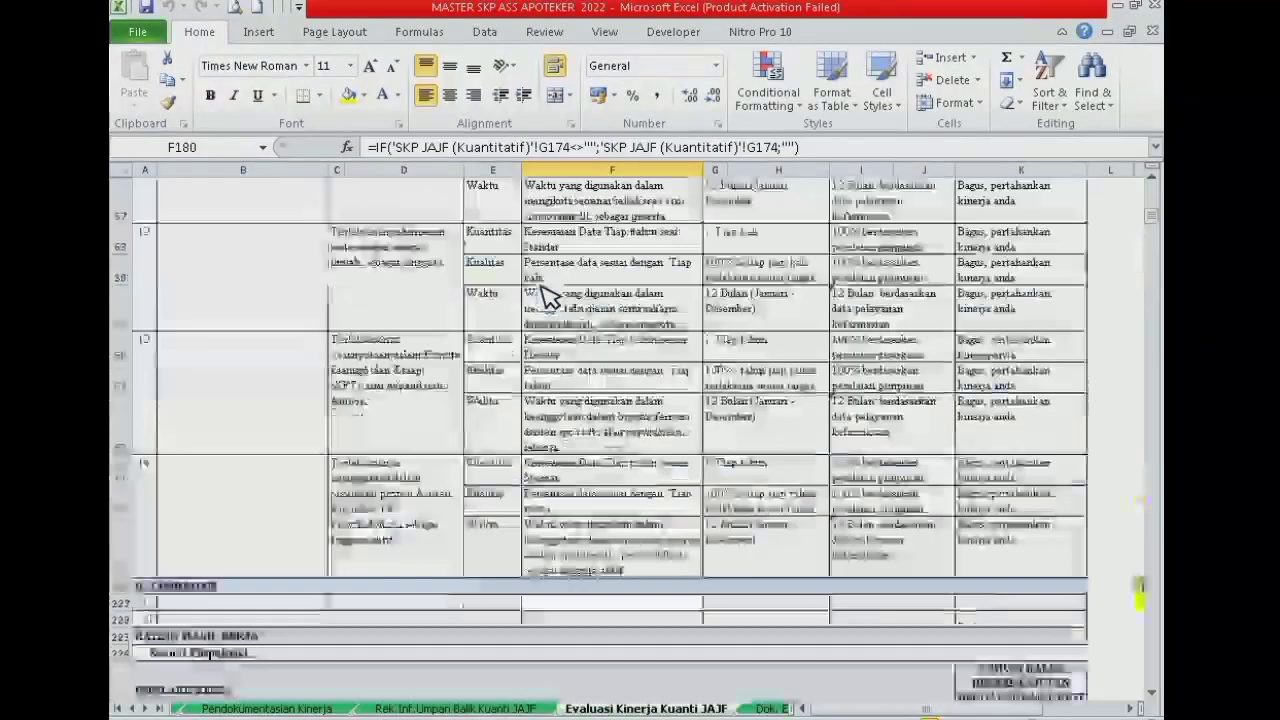
pyautogui.scroll(1, 880, 388)
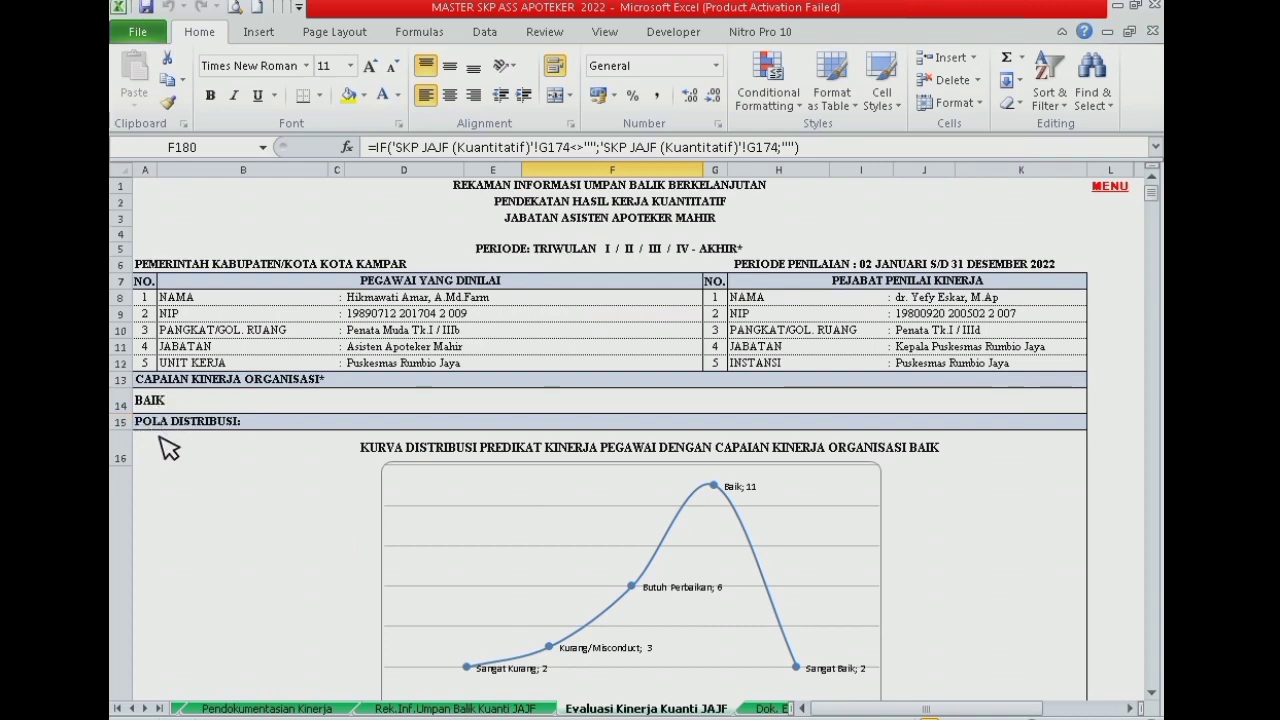
# Step: Open the Sampul SKP sheet from the menu sheet and examine the cover page with its assessment period and employee details
pyautogui.click(1112, 188)
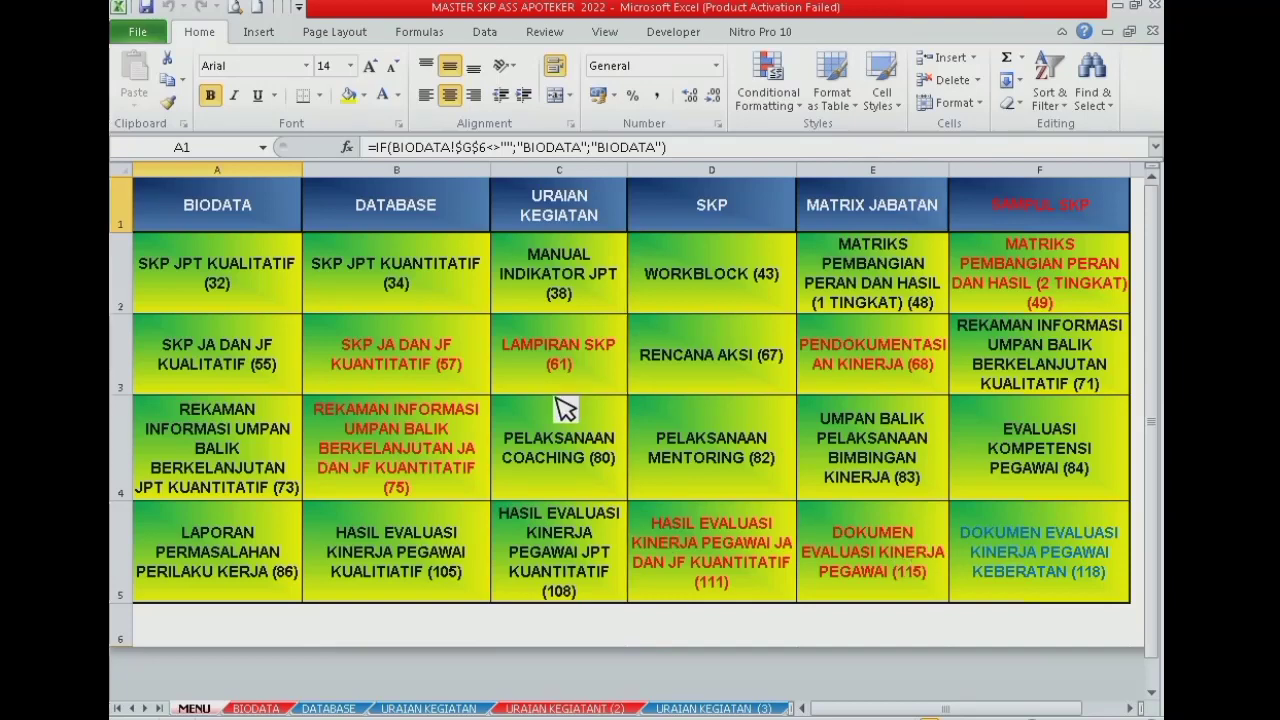
pyautogui.click(1043, 212)
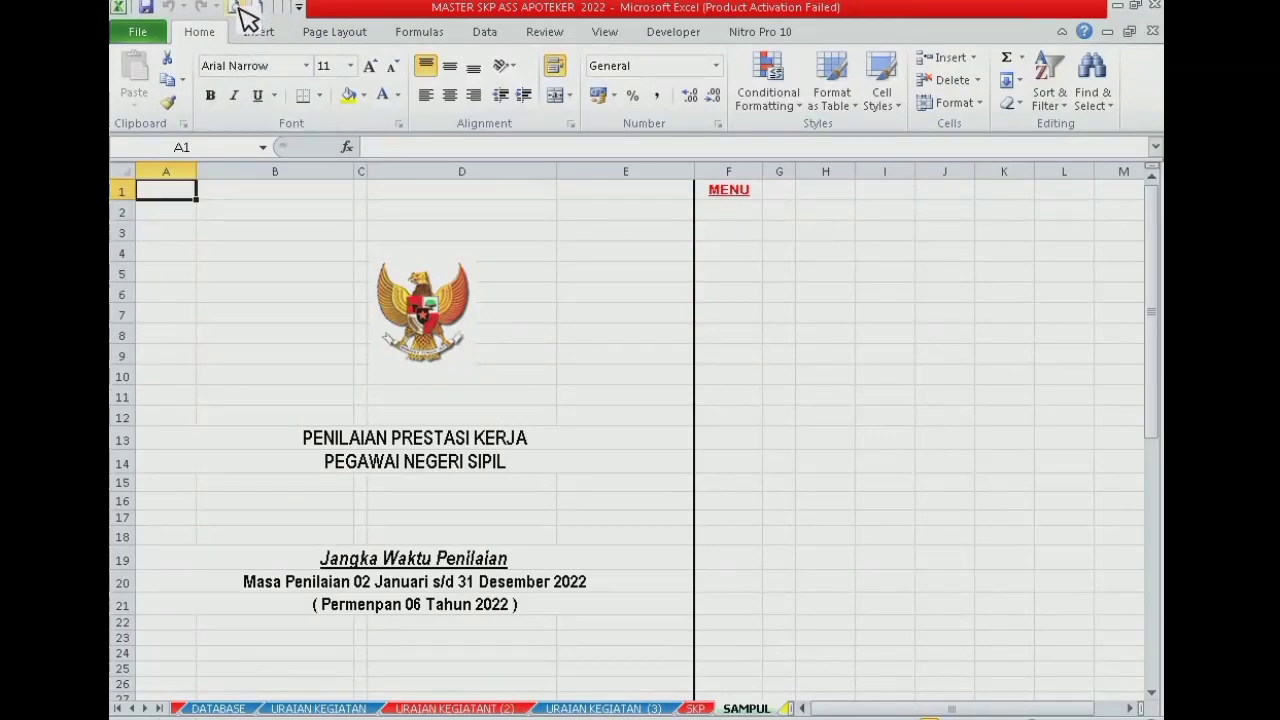
pyautogui.scroll(-9, 571, 443)
pyautogui.scroll(9, 569, 386)
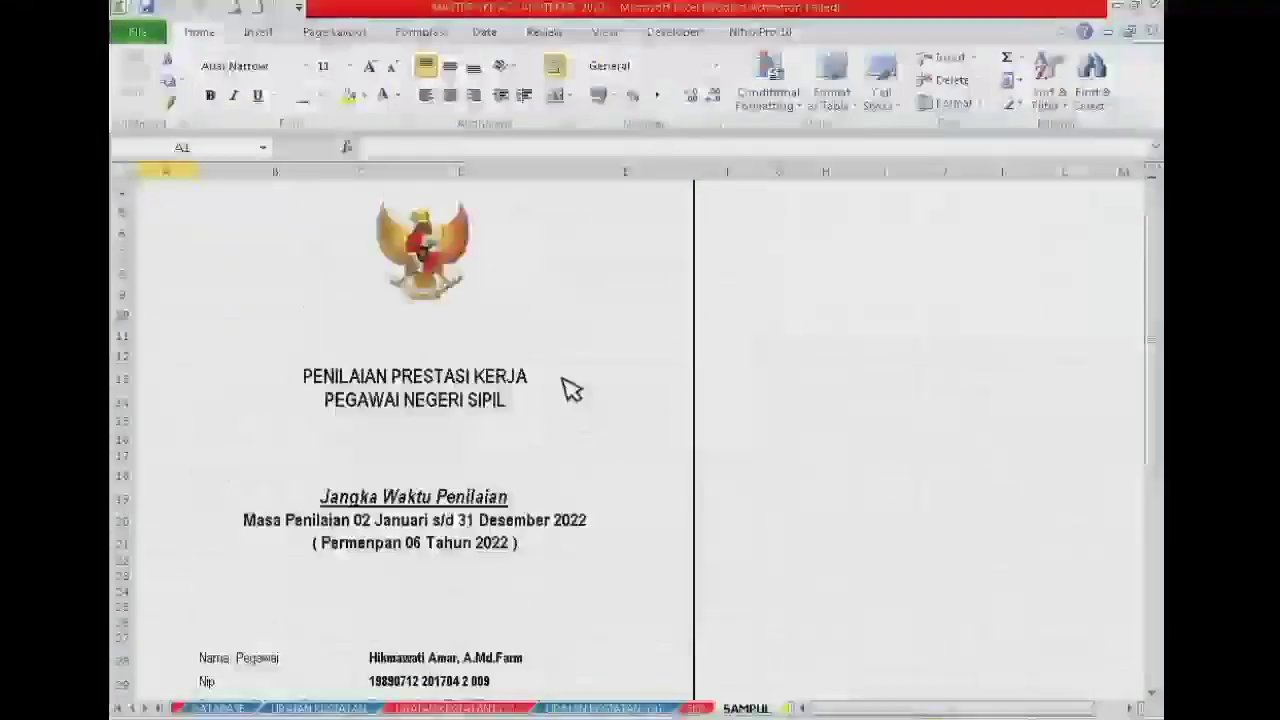
# Step: Review the Matriks Pembagian Peran dan Hasil (2 Tingkat) sheet, and open SKP JA dan JF Kuantitatif from the menu sheet
pyautogui.click(742, 198)
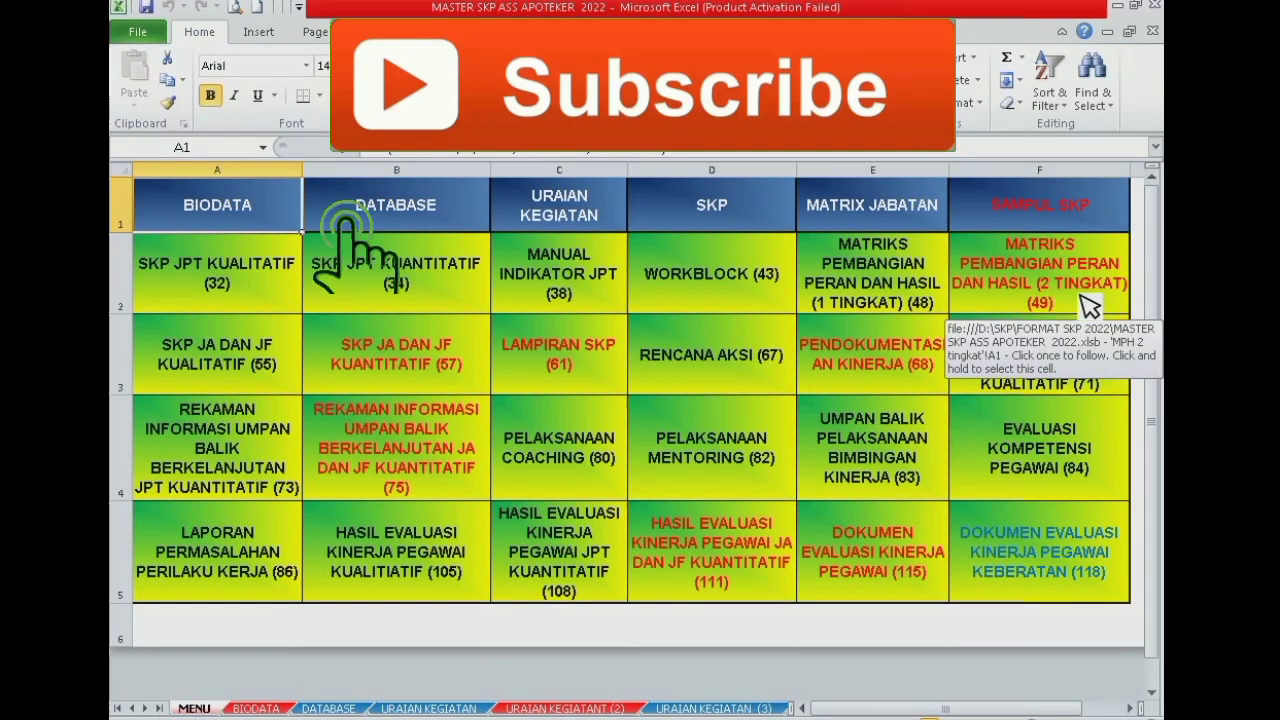
pyautogui.click(1100, 302)
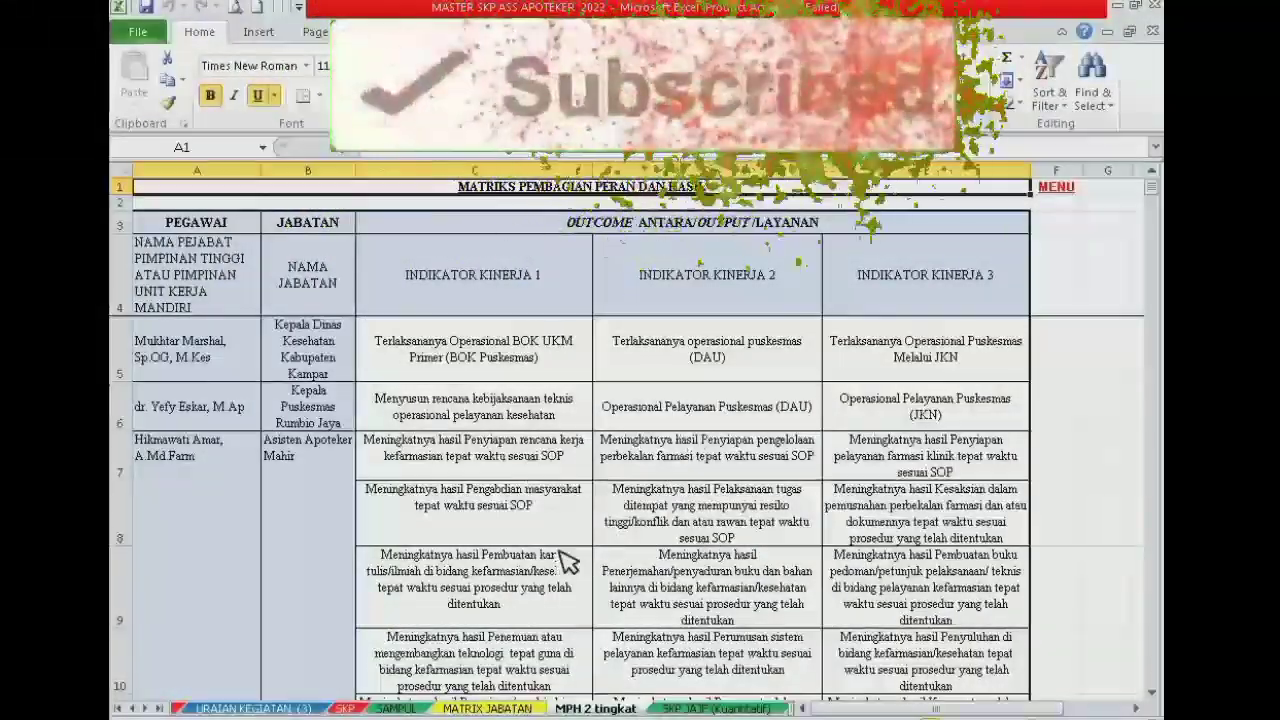
pyautogui.click(1056, 186)
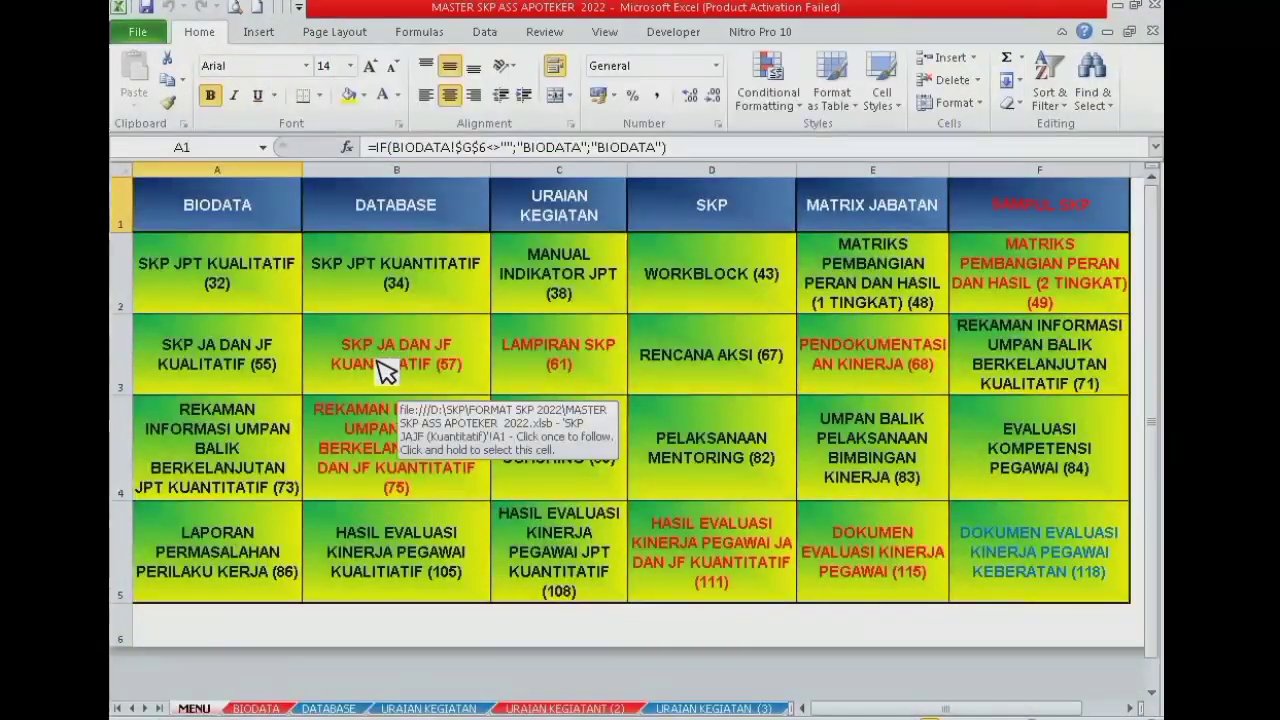
pyautogui.click(418, 390)
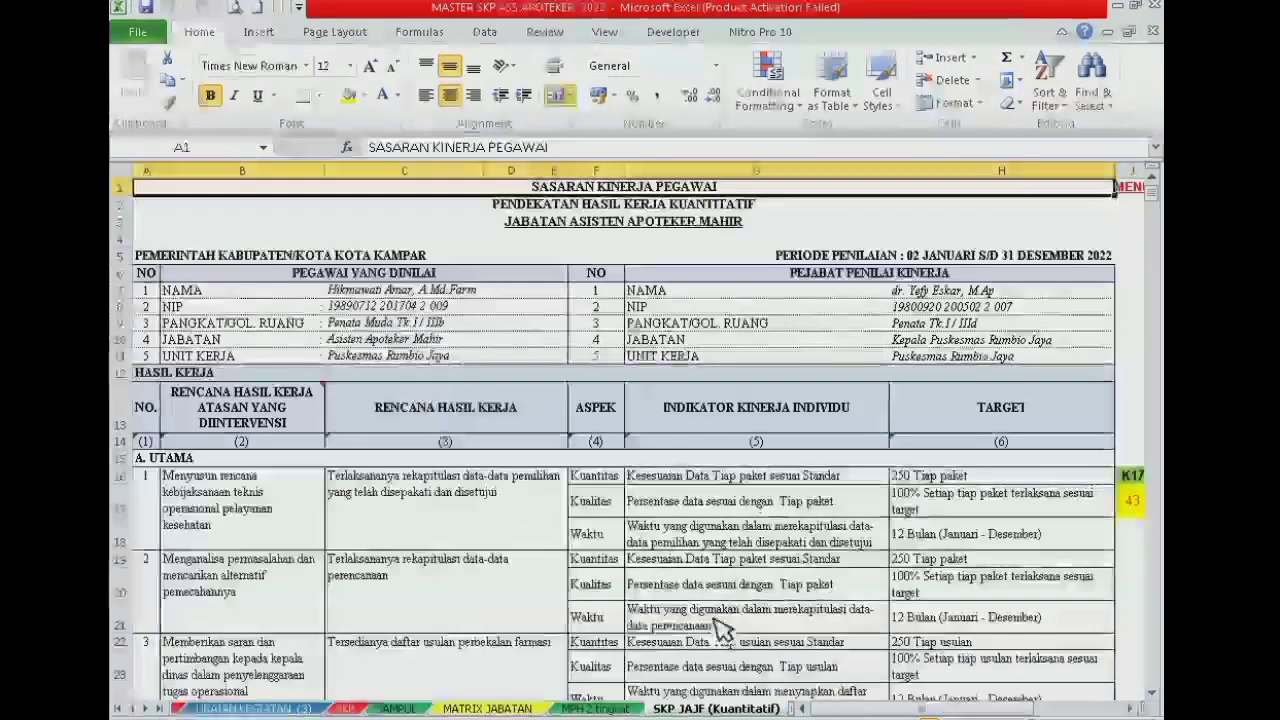
# Step: Review the SKP JAJF (Kuantitatif) sheet down to its behaviour items and signatures, and open Lampiran SKP from the menu sheet
pyautogui.scroll(-10, 648, 617)
pyautogui.scroll(-3, 648, 617)
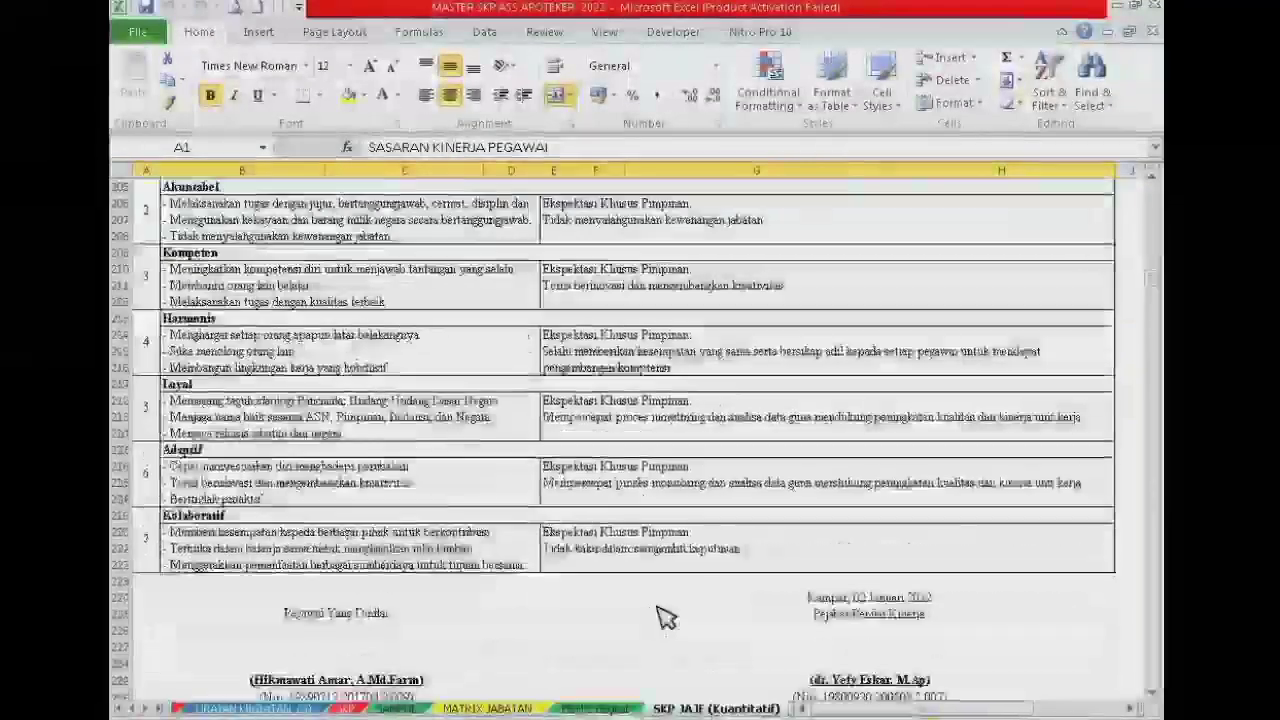
pyautogui.scroll(15, 1029, 343)
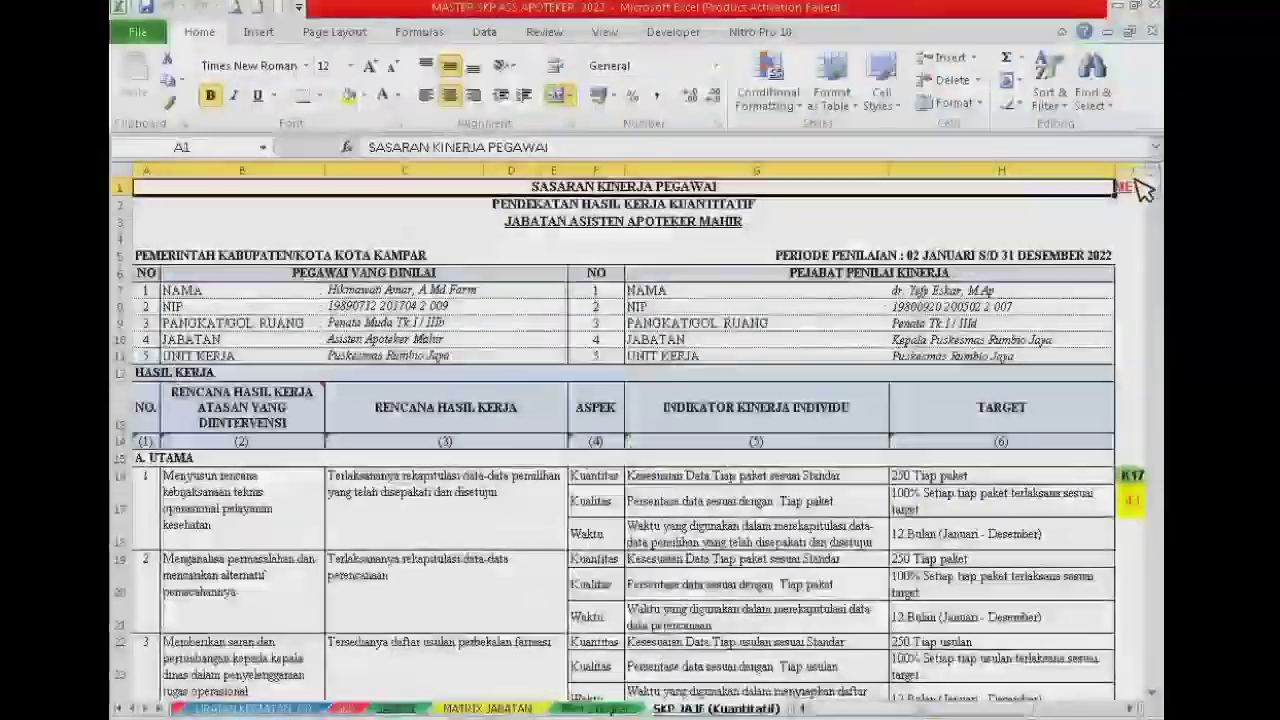
pyautogui.click(1128, 186)
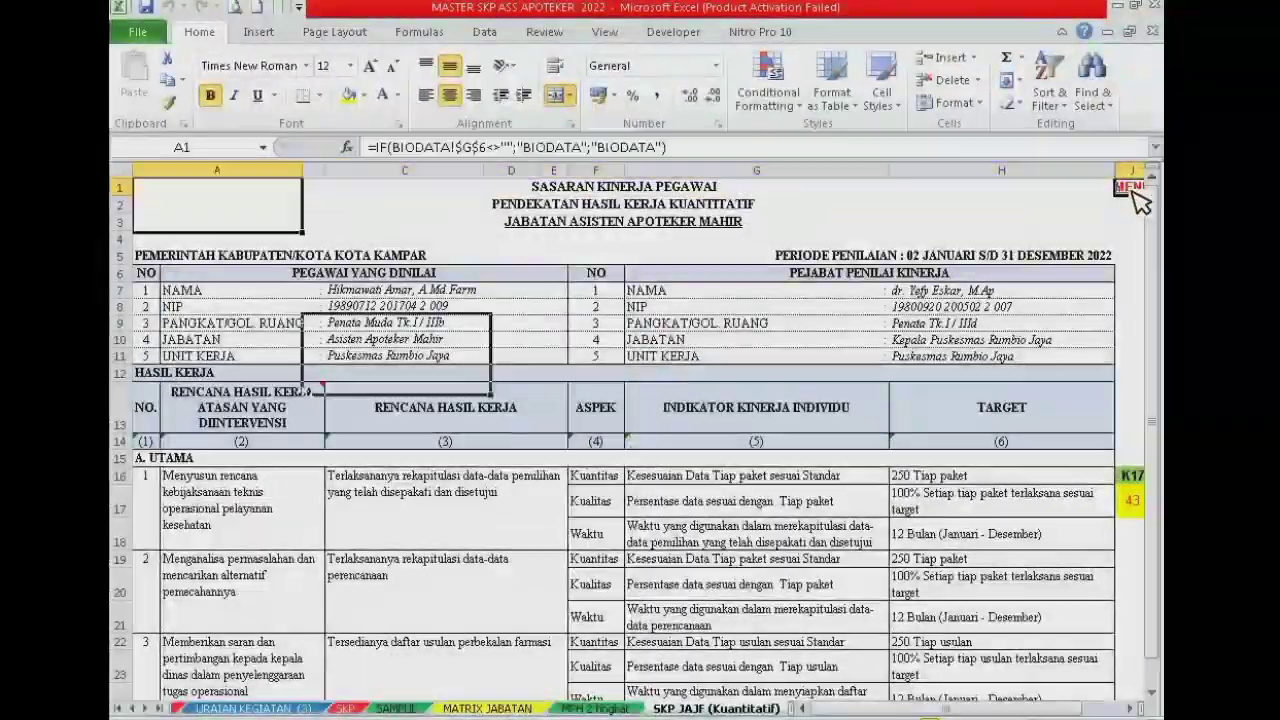
pyautogui.click(566, 371)
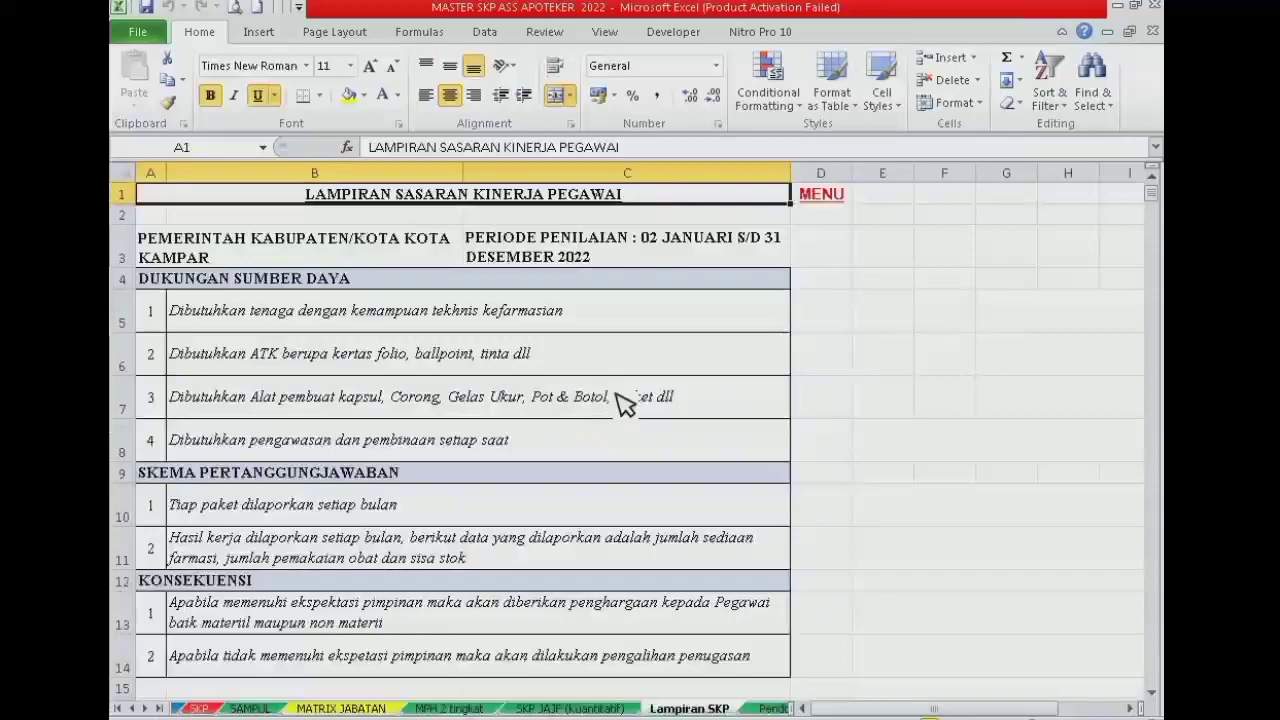
# Step: Open the Pendokumentasian Kinerja sheet through the menu sheet, examine its Rencana Aksi table, and return to the menu sheet
pyautogui.click(822, 195)
pyautogui.click(869, 374)
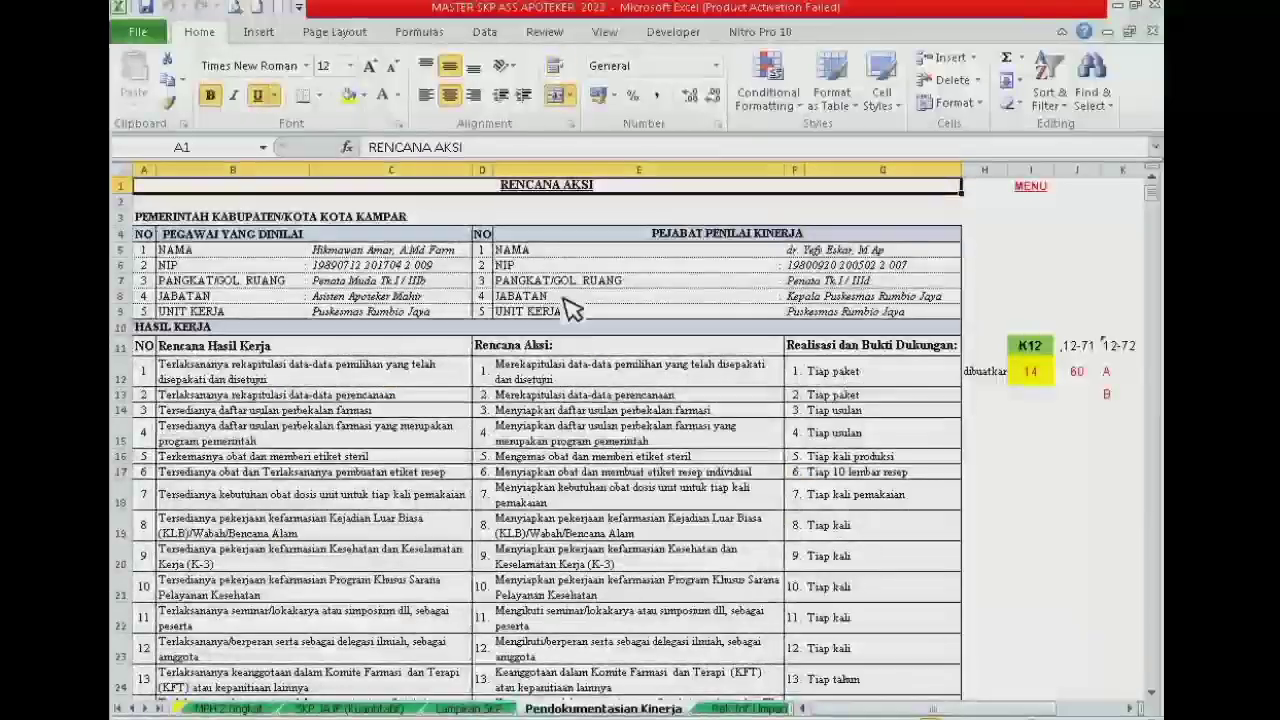
pyautogui.scroll(-3, 700, 430)
pyautogui.scroll(3, 757, 443)
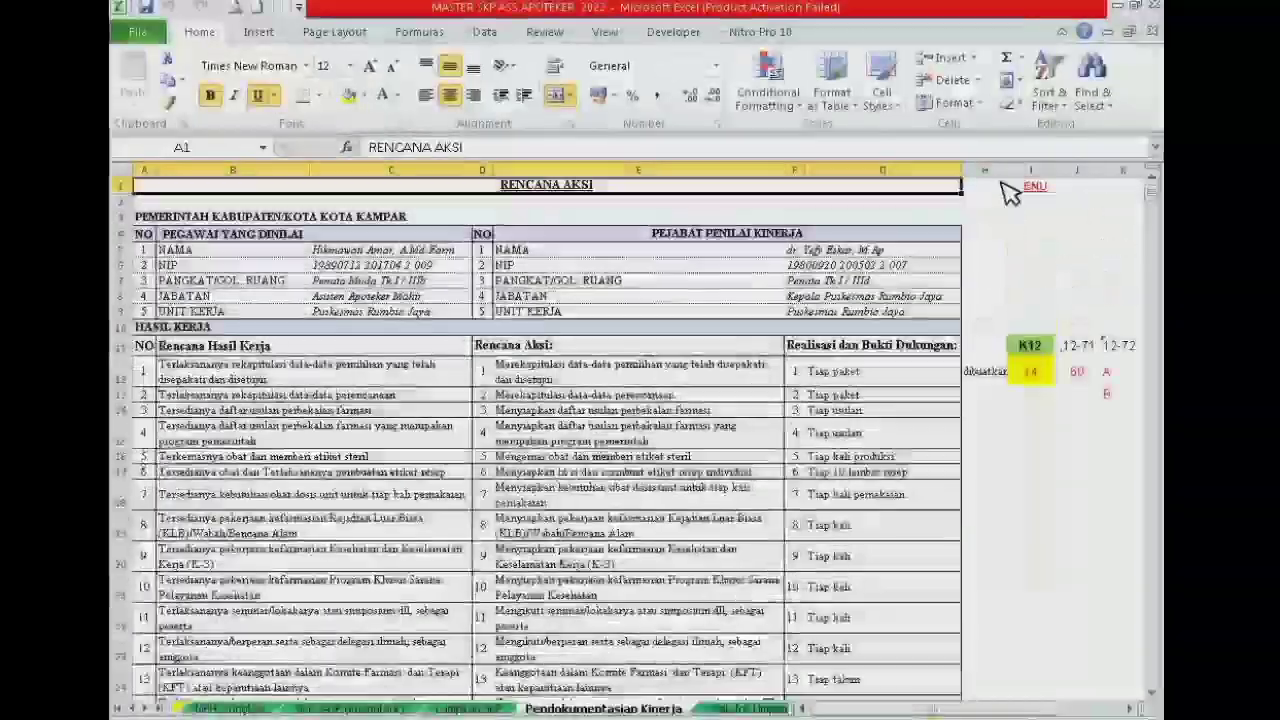
pyautogui.click(1030, 186)
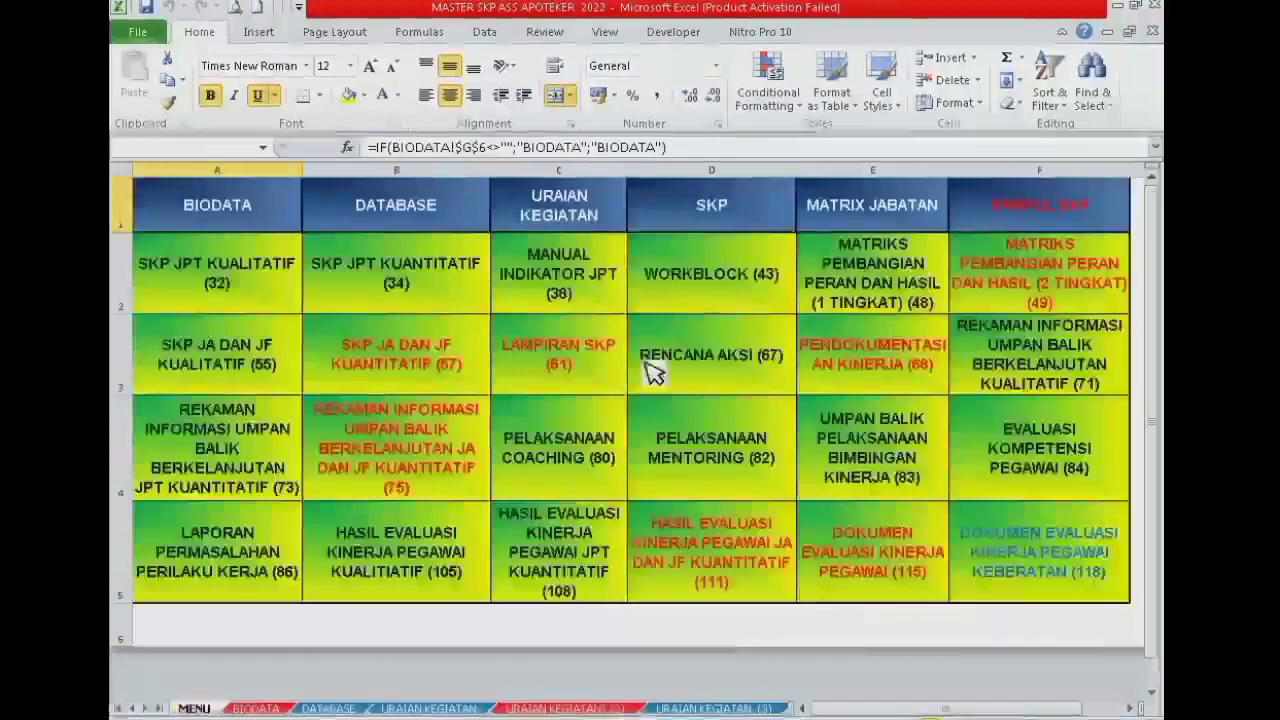
# Step: Open the Rekaman Informasi Umpan Balik Berkelanjutan JA dan JF Kuantitatif sheet, review its feedback rows, and return to the menu sheet
pyautogui.click(408, 453)
pyautogui.scroll(-5, 620, 600)
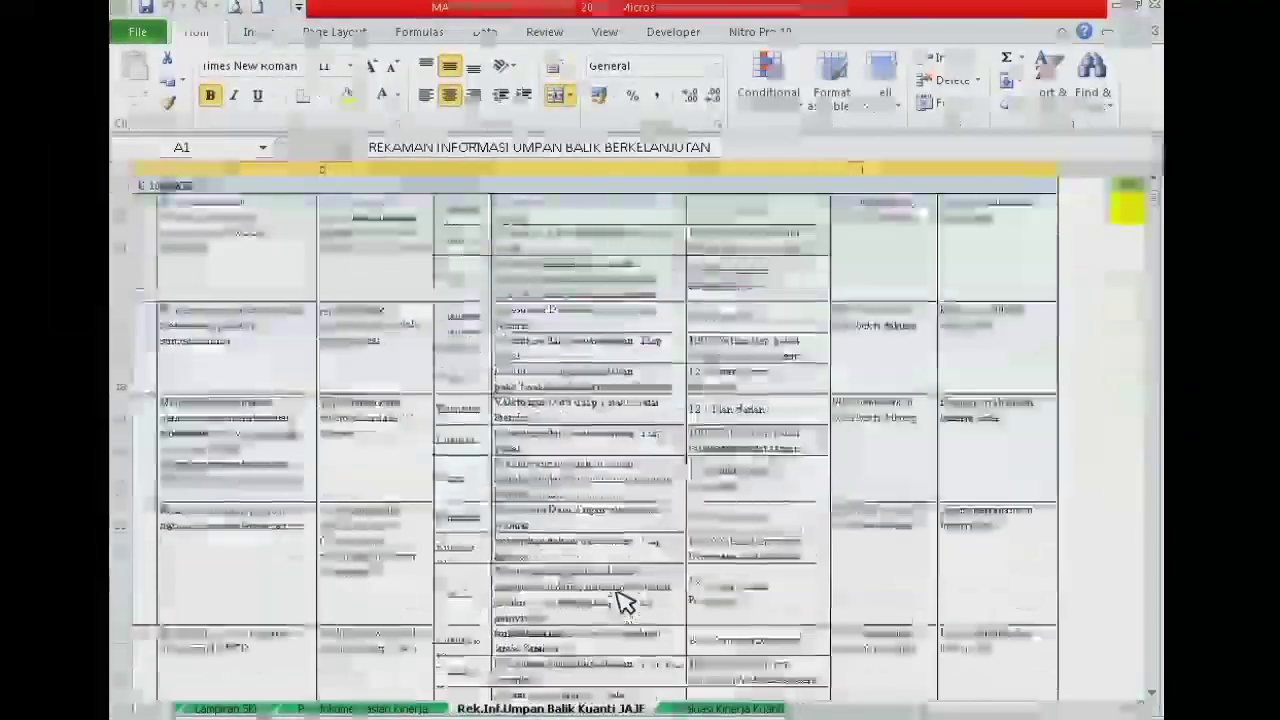
pyautogui.scroll(5, 1071, 334)
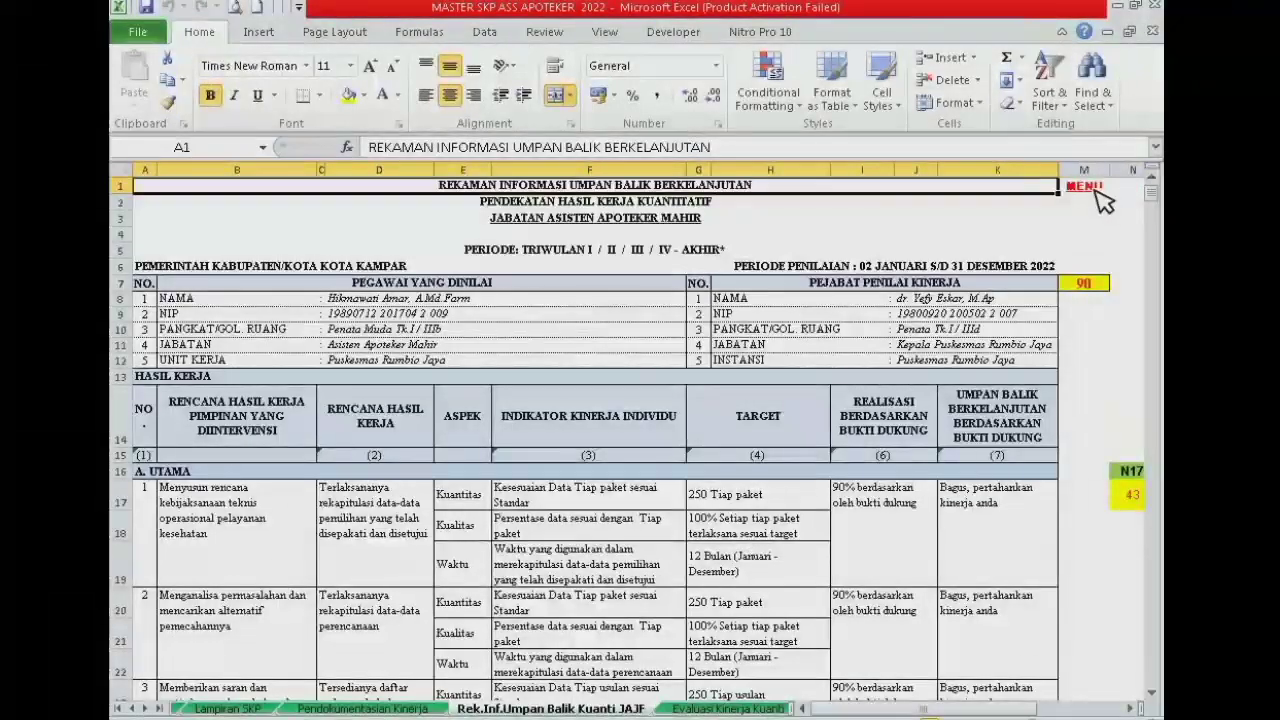
pyautogui.click(1094, 189)
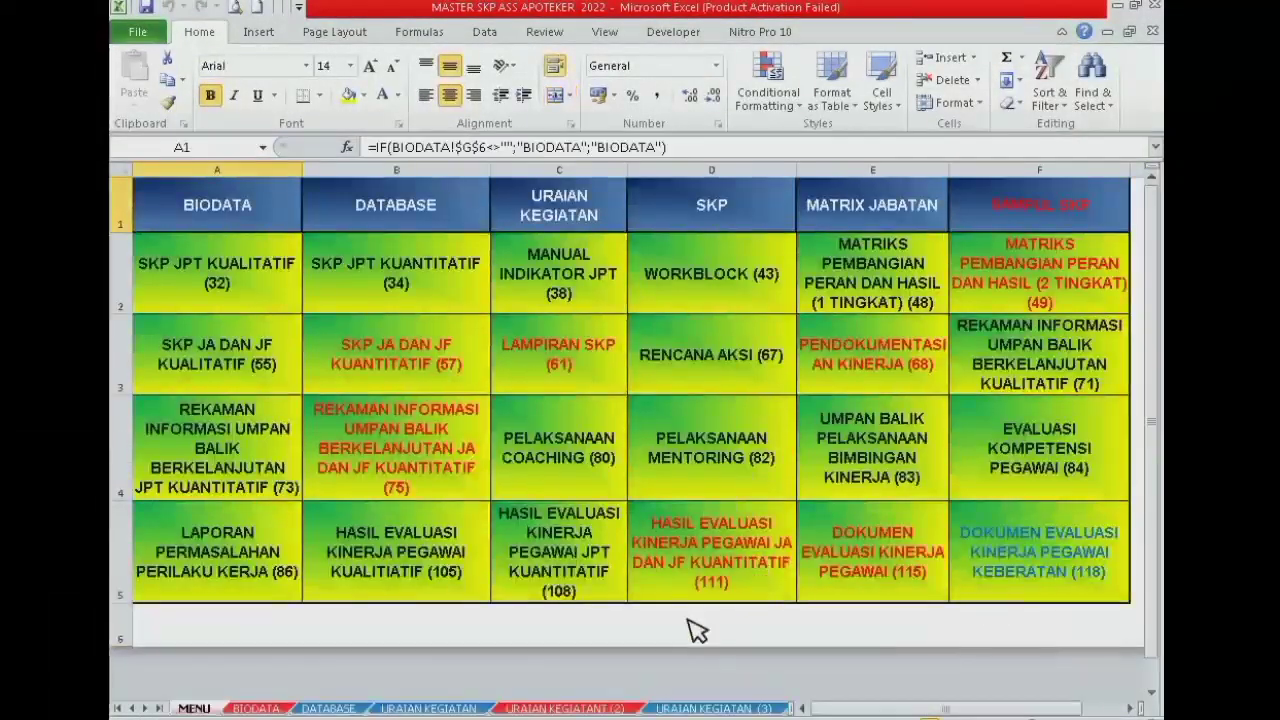
# Step: Open the Hasil Evaluasi Kinerja Pegawai JA dan JF Kuantitatif sheet, view its distribution curve, and return to the menu sheet
pyautogui.click(745, 575)
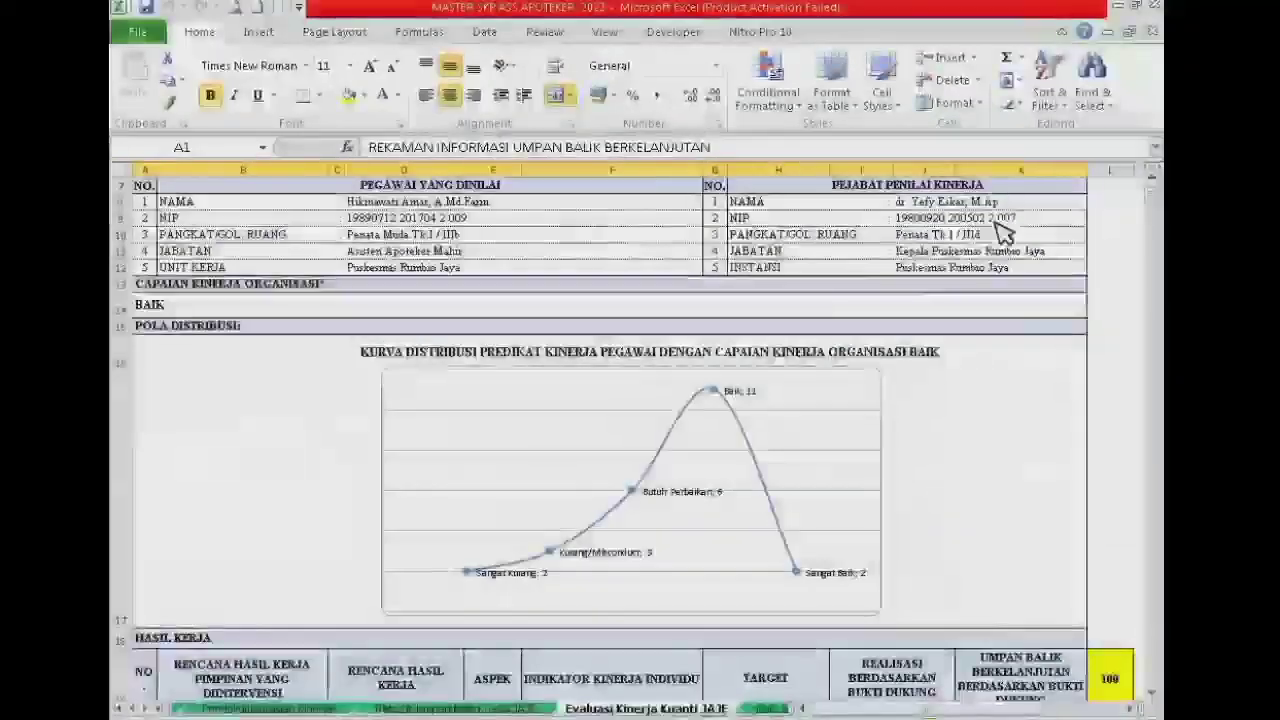
pyautogui.scroll(2, 1003, 232)
pyautogui.click(1088, 188)
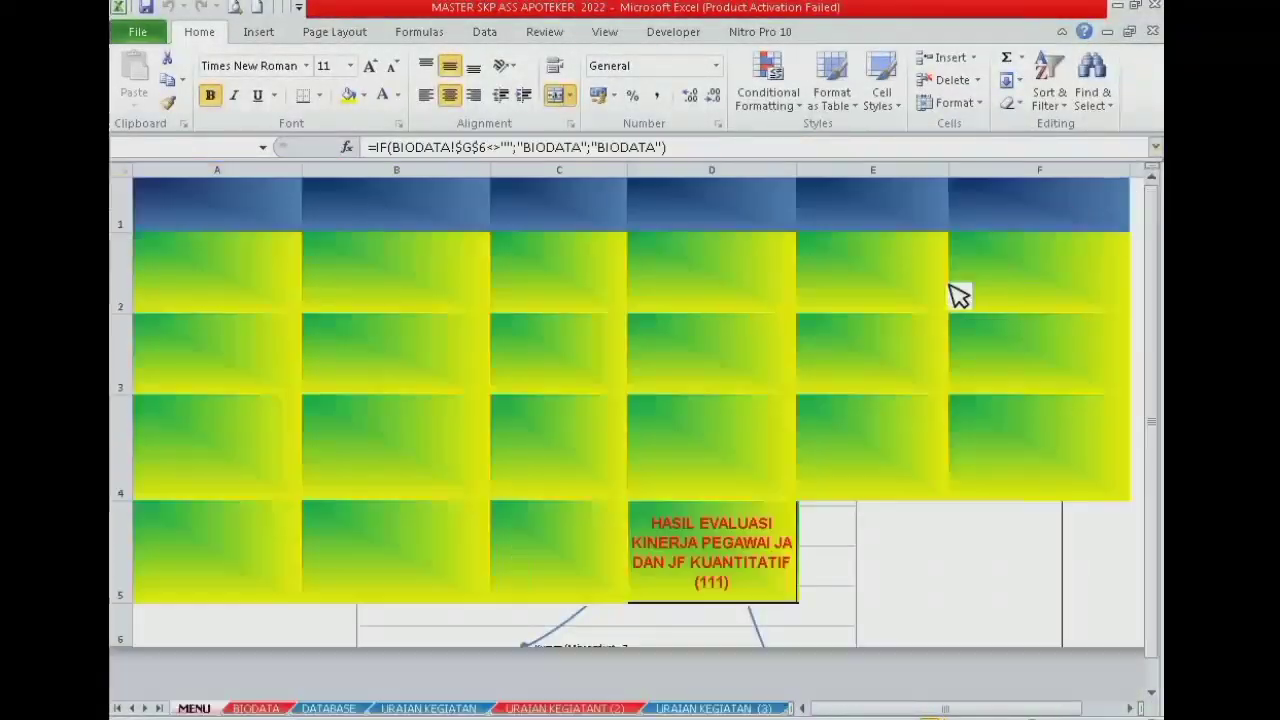
# Step: Open the Dokumen Evaluasi Kinerja Pegawai sheet, review it down to the signature block, and return to the menu sheet
pyautogui.click(882, 563)
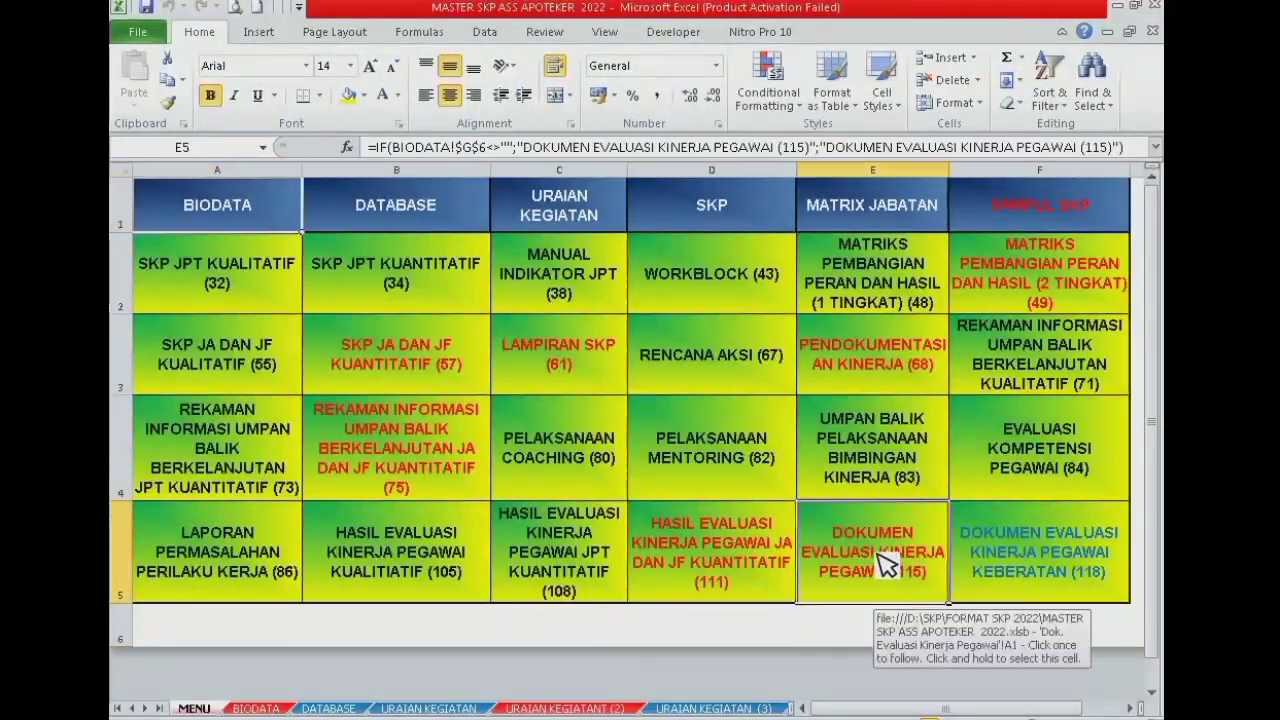
pyautogui.scroll(-10, 632, 515)
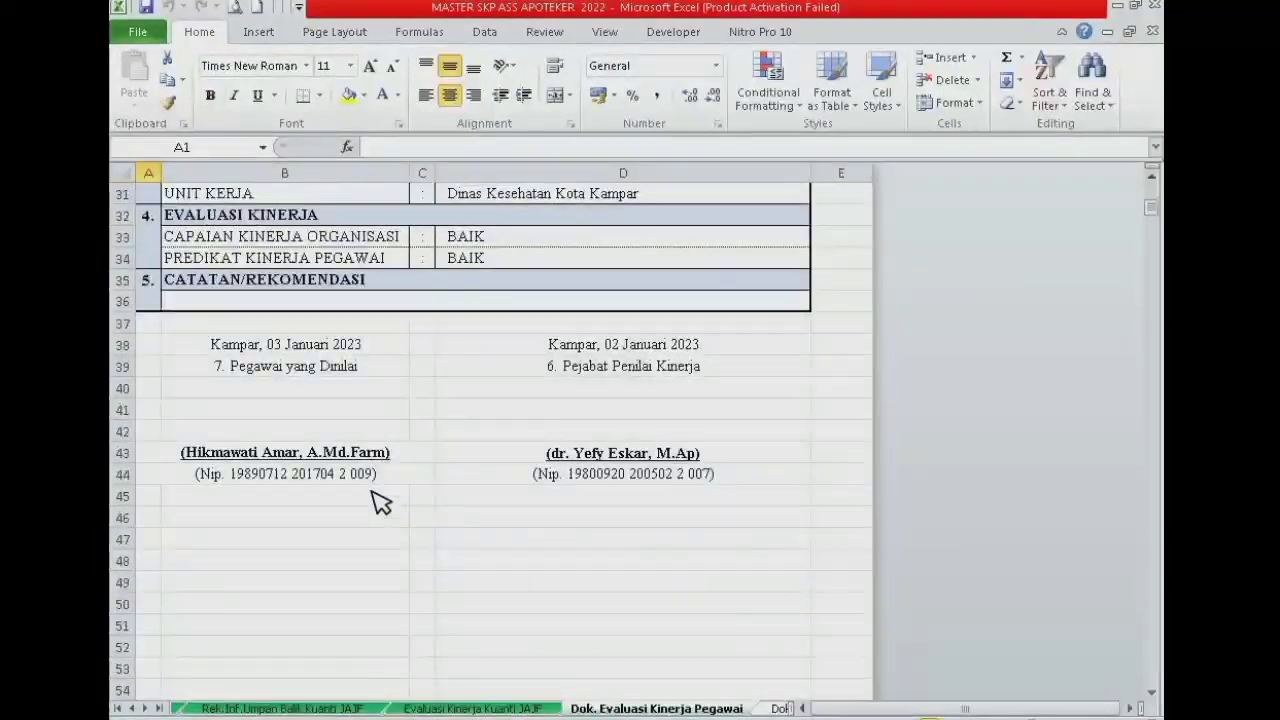
pyautogui.scroll(10, 672, 440)
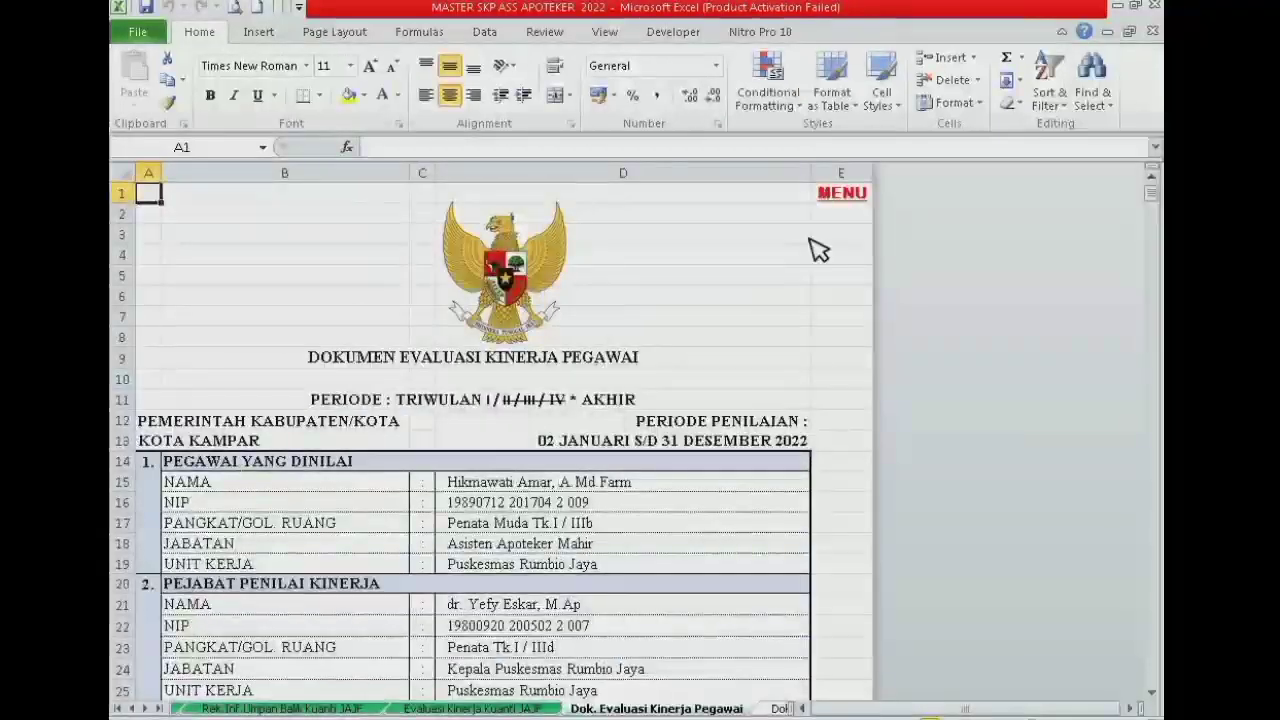
pyautogui.click(850, 193)
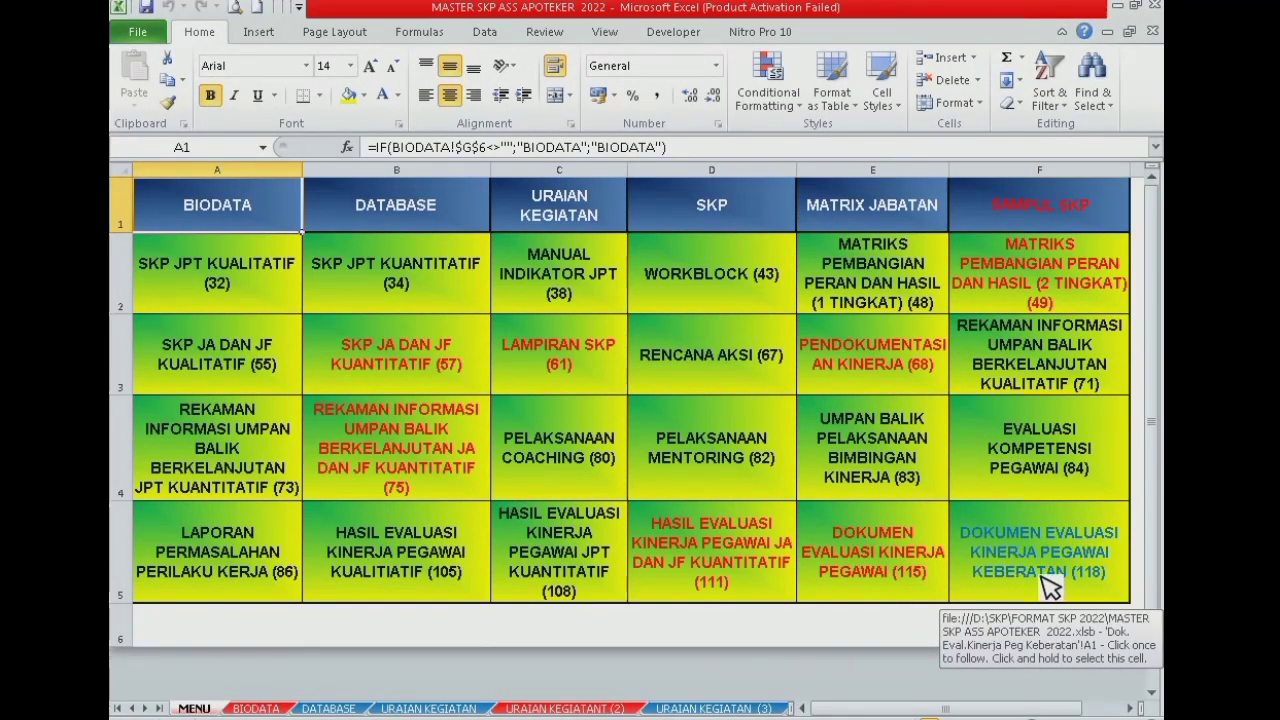
# Step: Reopen Dokumen Evaluasi Kinerja Pegawai for a second look through the document, and go back to the menu sheet
pyautogui.click(895, 570)
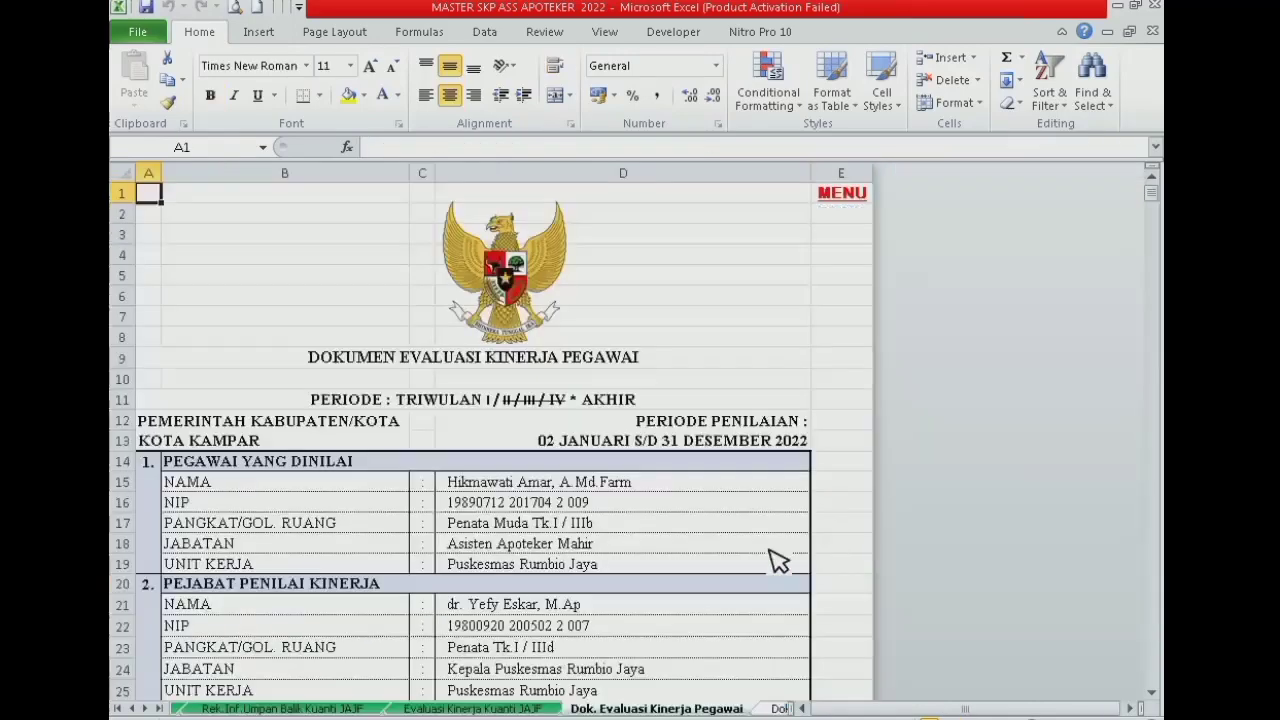
pyautogui.scroll(-6, 480, 520)
pyautogui.scroll(6, 650, 420)
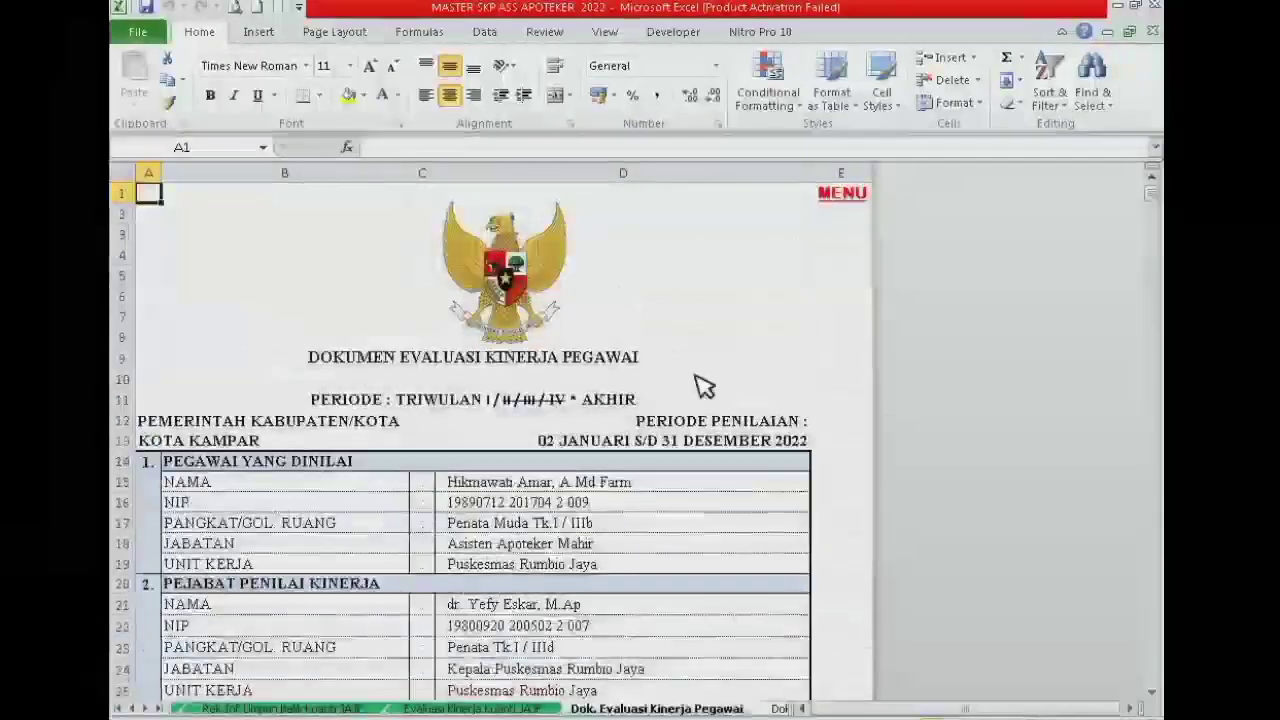
pyautogui.click(860, 192)
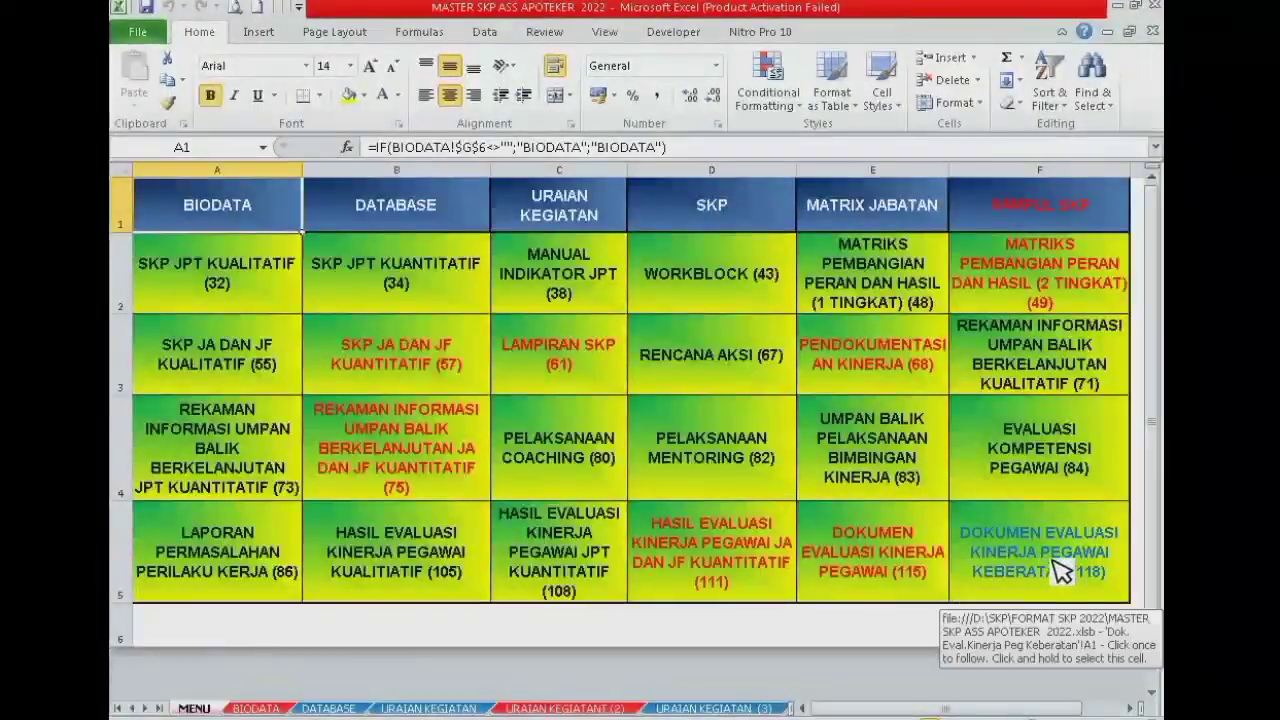